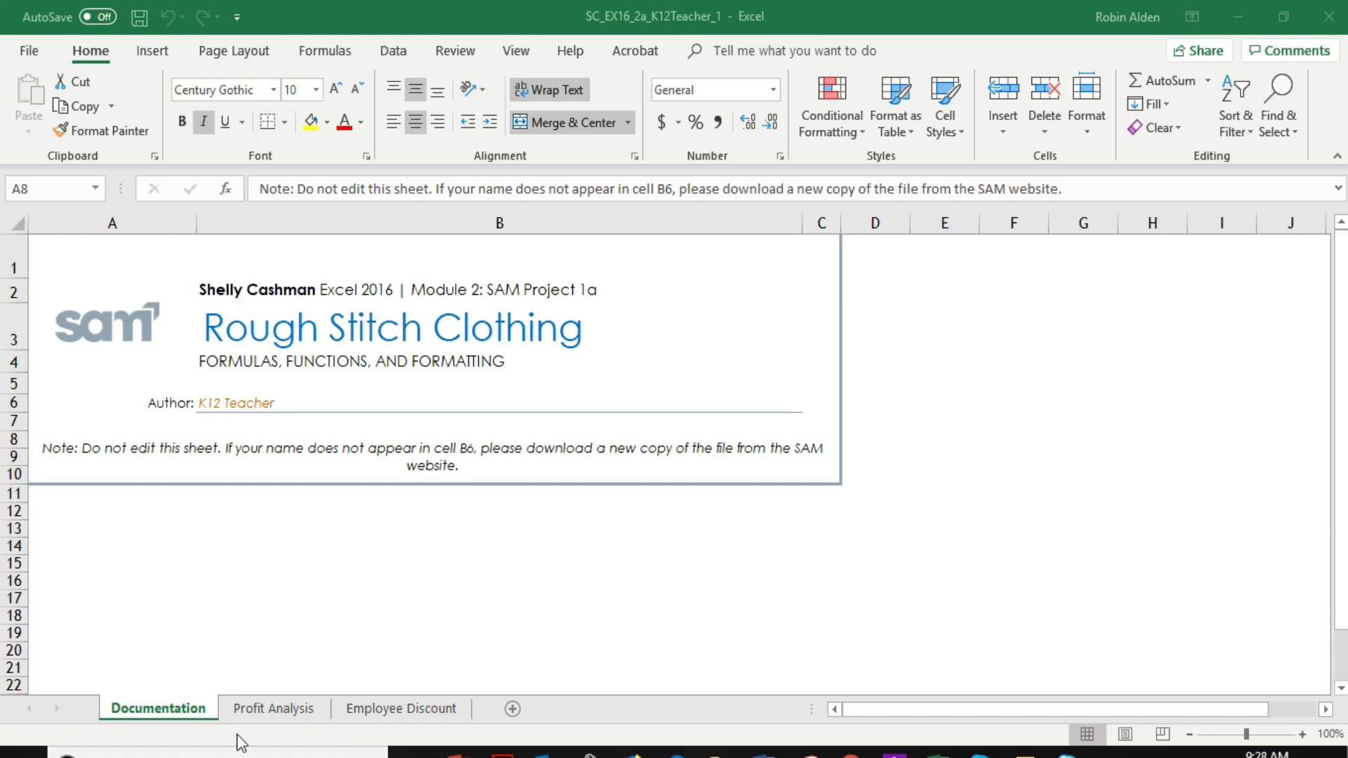
# On the Profit Analysis sheet, set the width of column A to 15
pyautogui.click(272, 709)
pyautogui.click(275, 709)
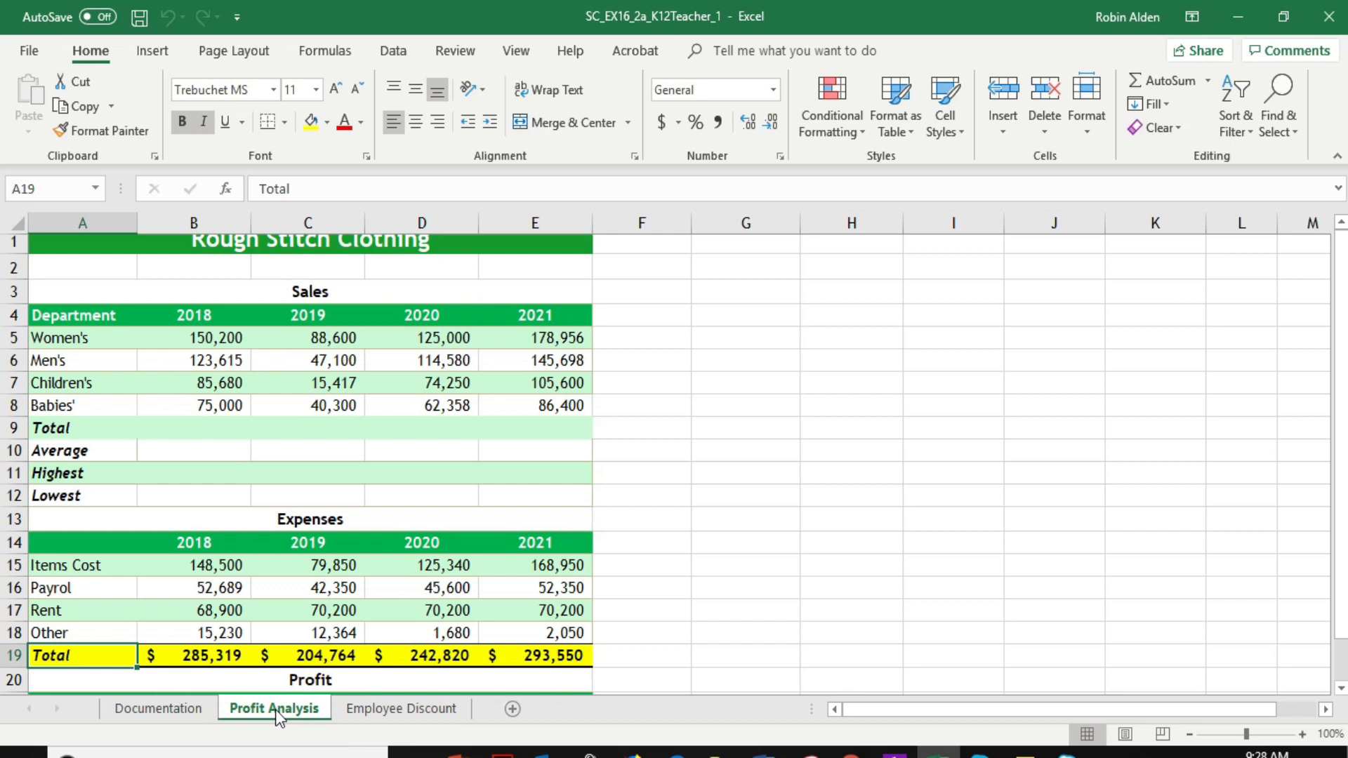
pyautogui.click(83, 215)
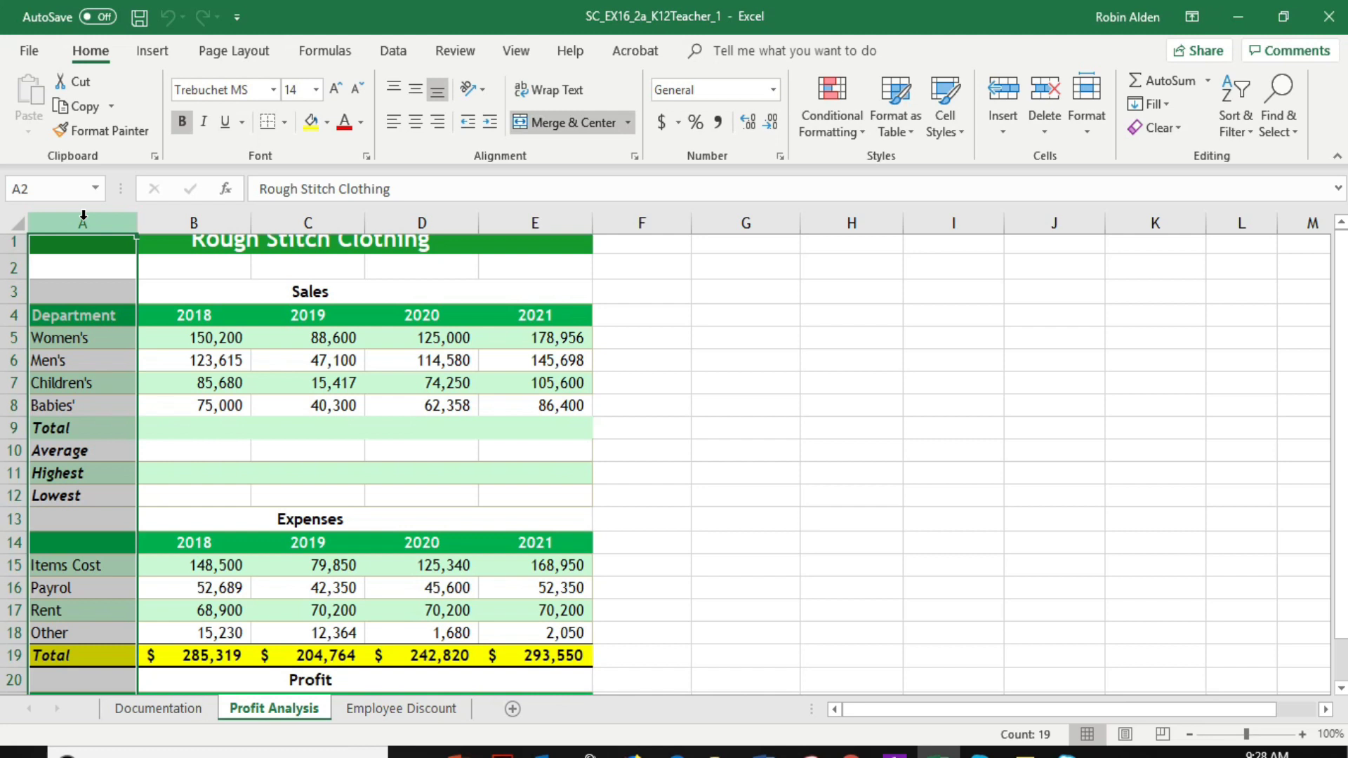
pyautogui.click(1091, 99)
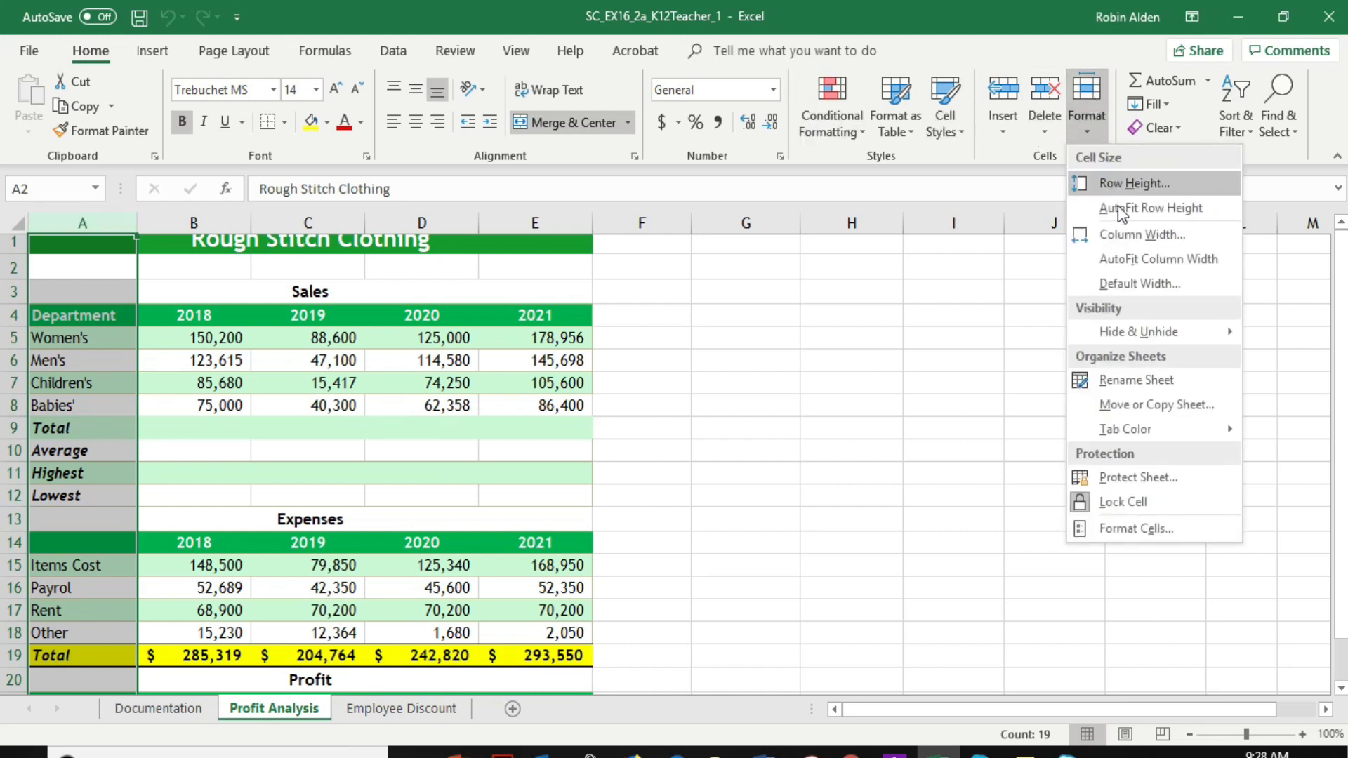
pyautogui.click(1125, 239)
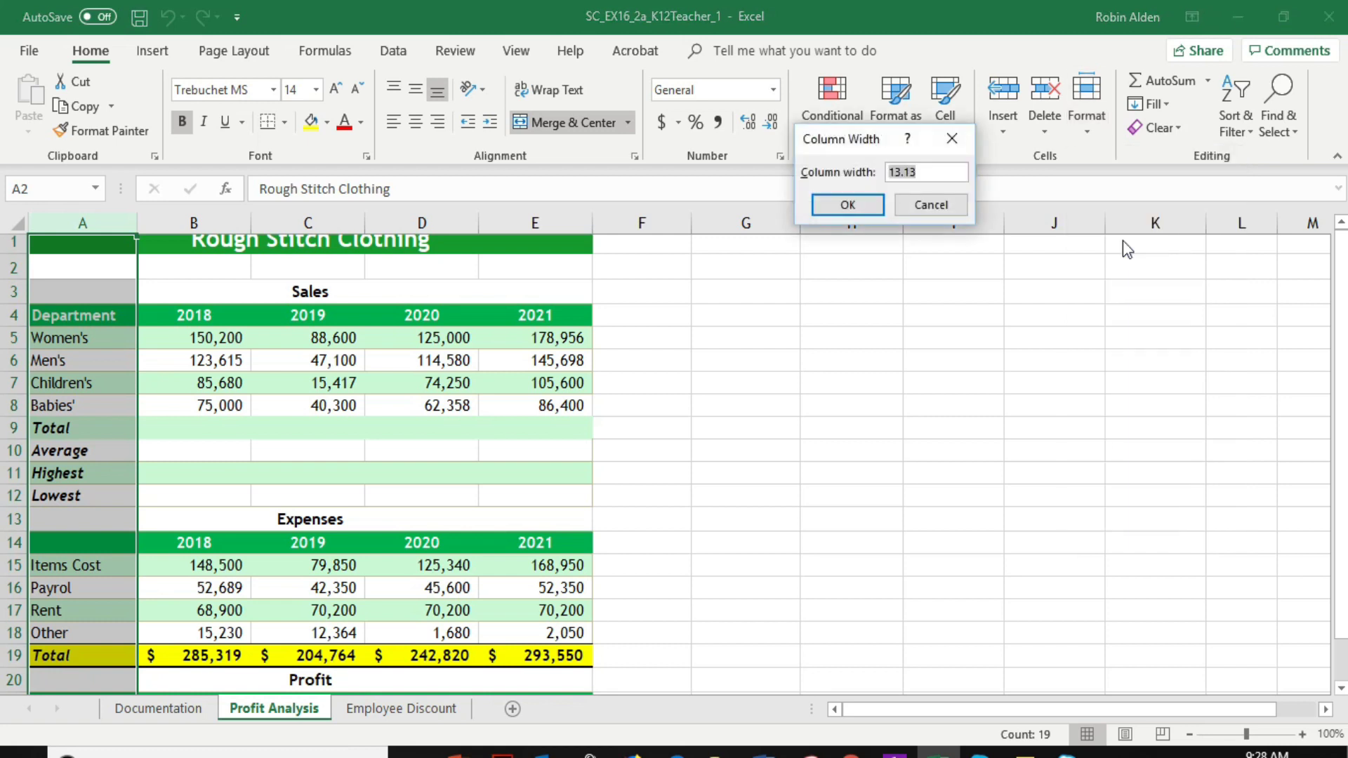
pyautogui.write('155')
pyautogui.press('BackSpace')
pyautogui.press('Return')
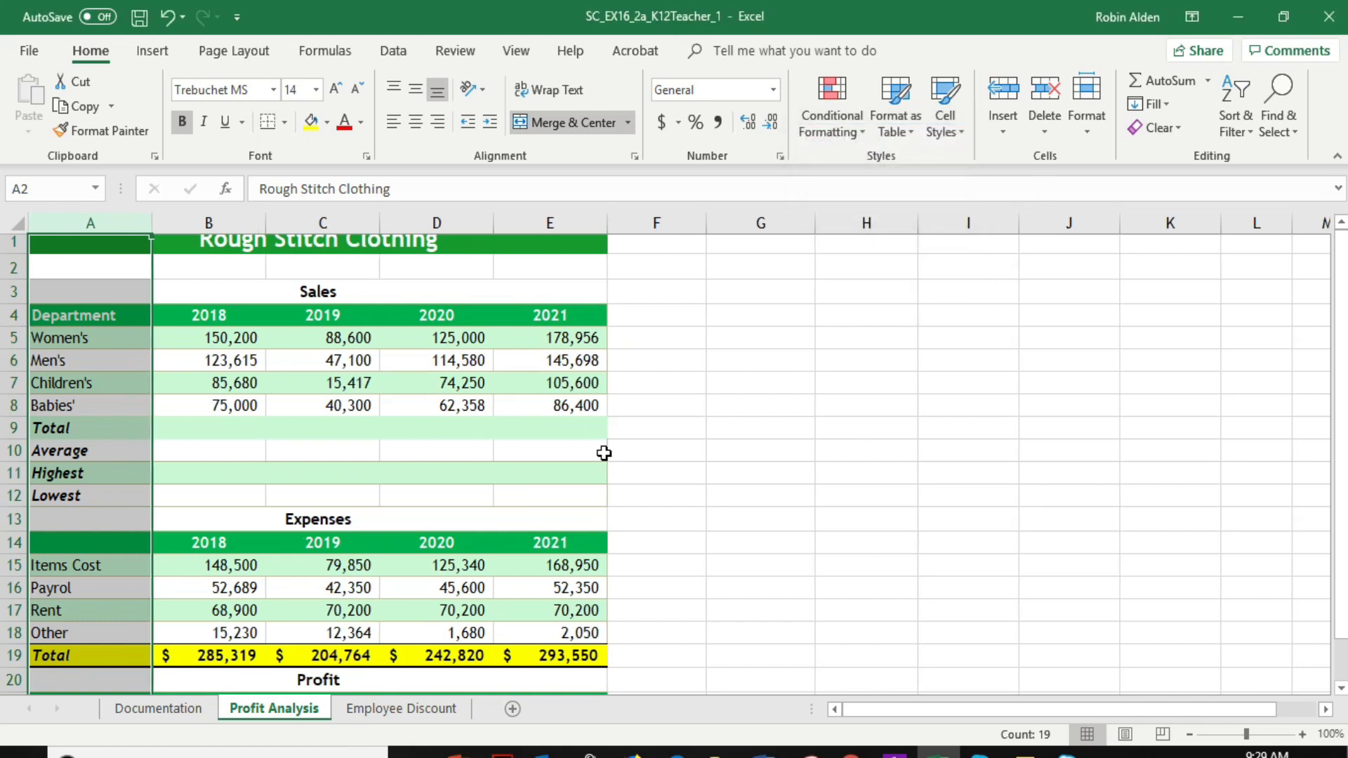
# AutoFit the height of row 1 containing the Rough Stitch Clothing title
pyautogui.click(13, 245)
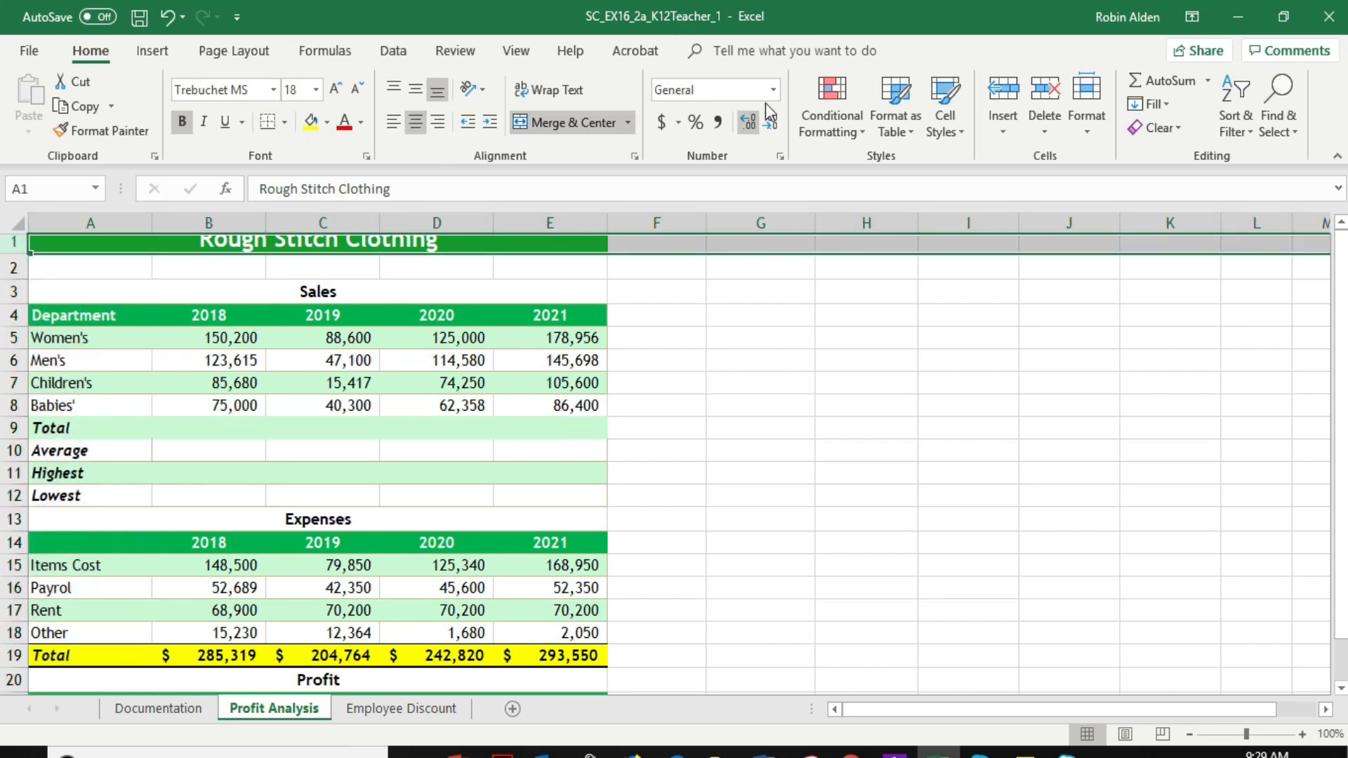
pyautogui.click(1090, 91)
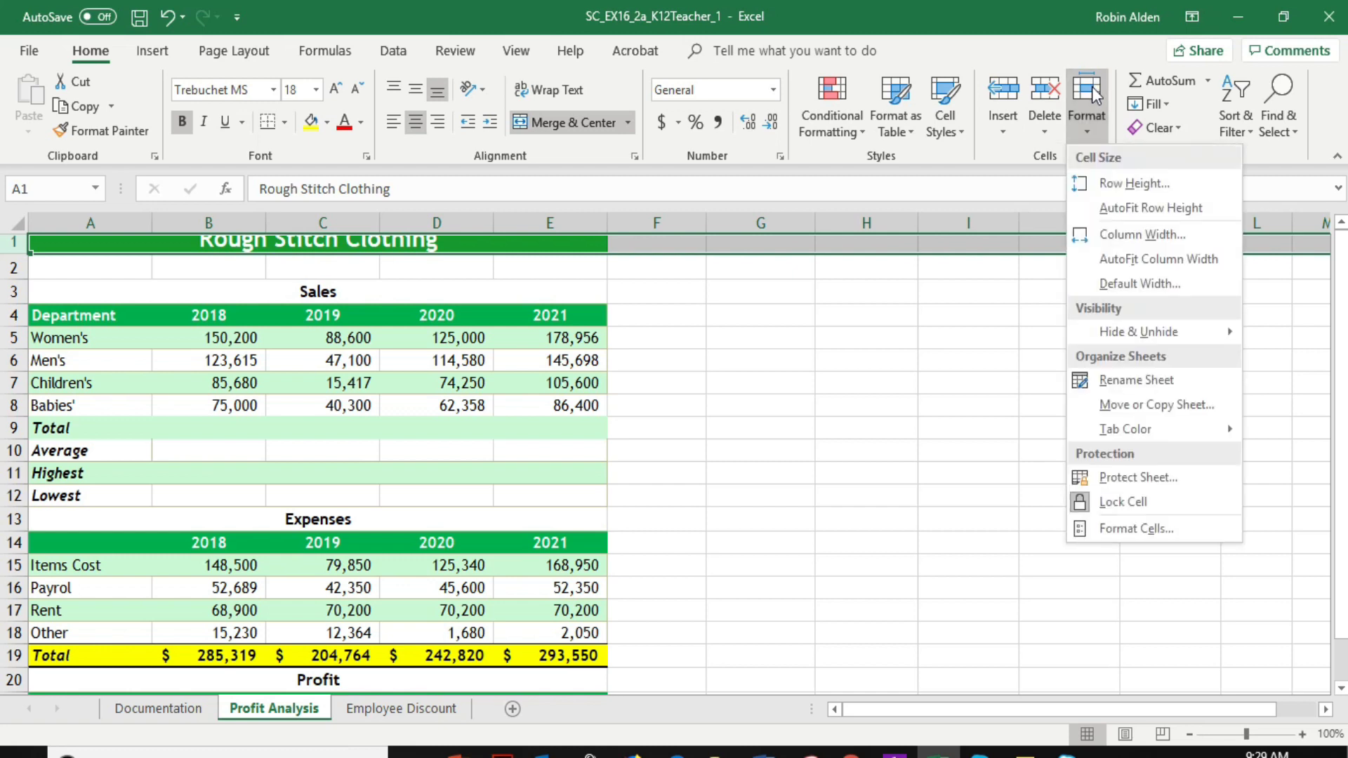
pyautogui.click(1135, 208)
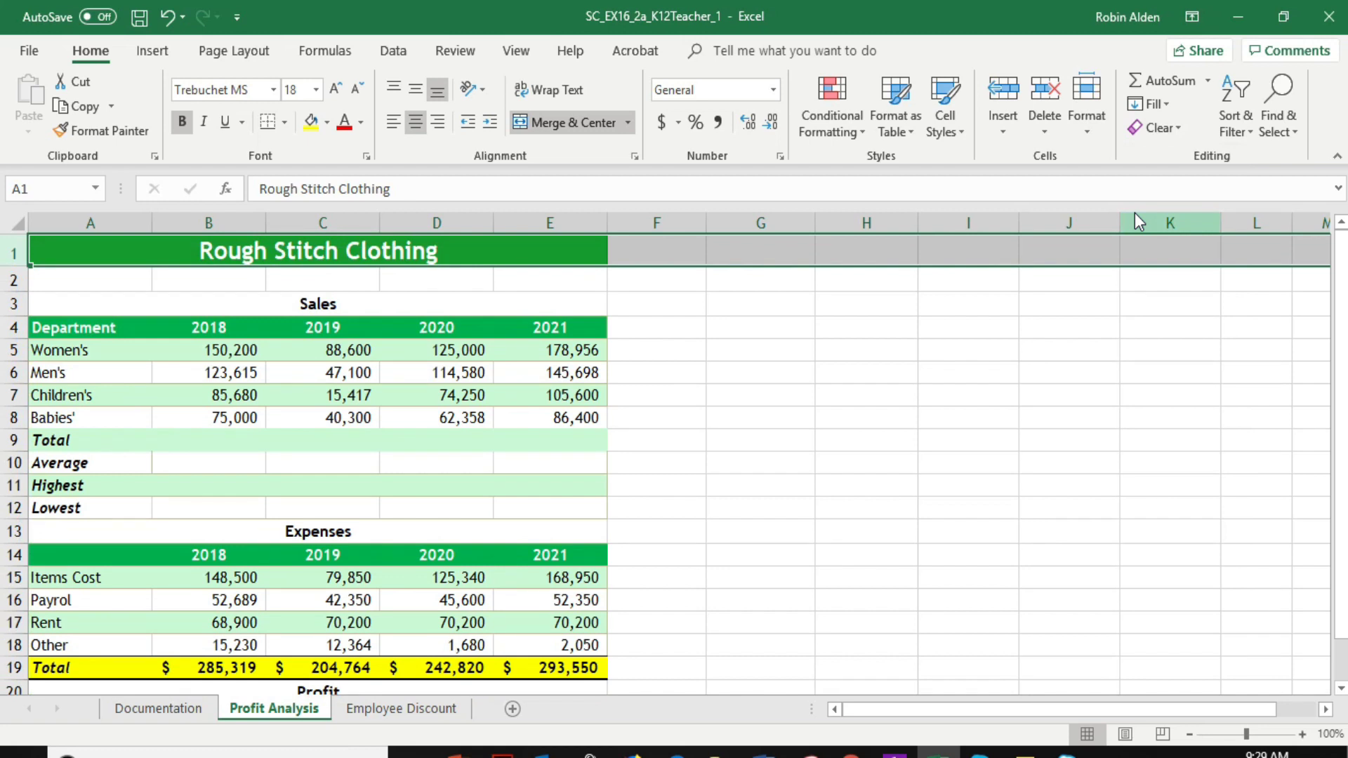
# Enter a SUM formula in cell B9 that totals the 2018 sales in B5:B8
pyautogui.click(222, 441)
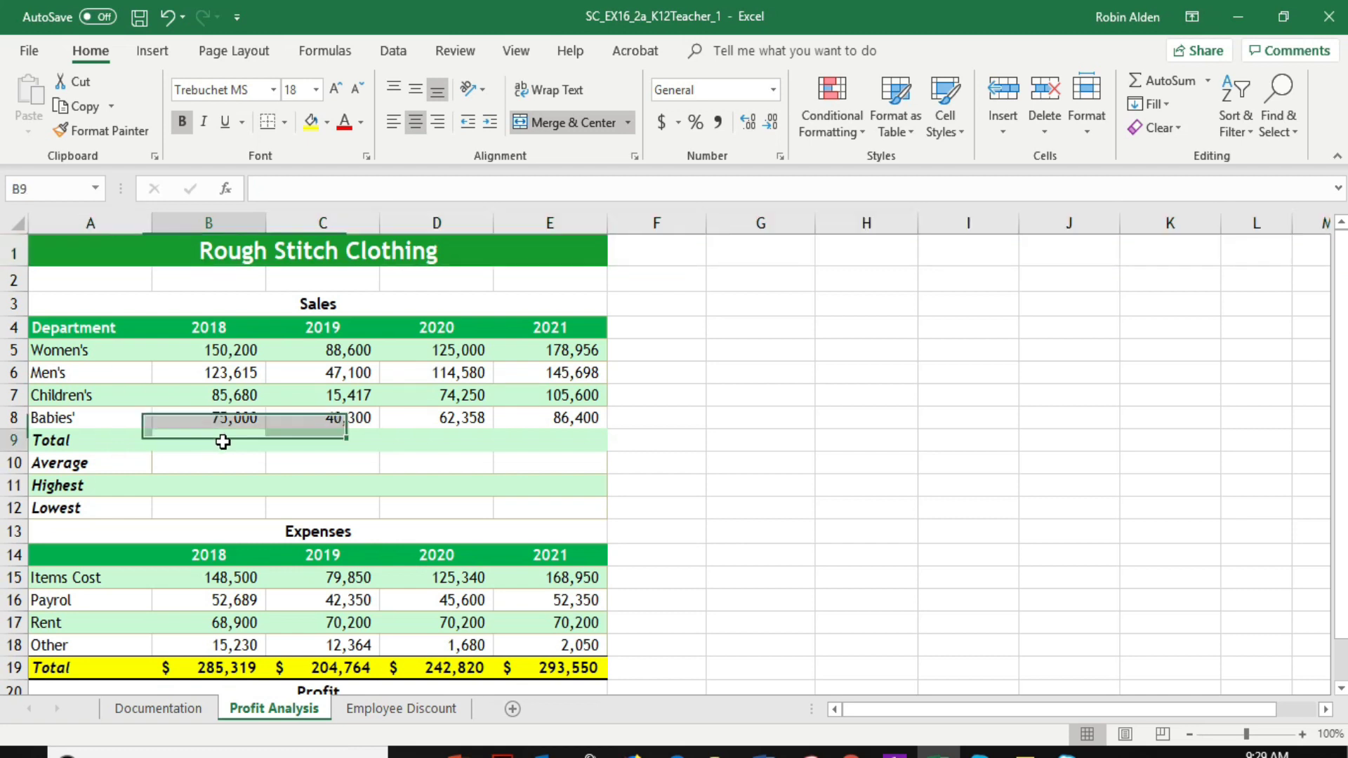
pyautogui.click(288, 189)
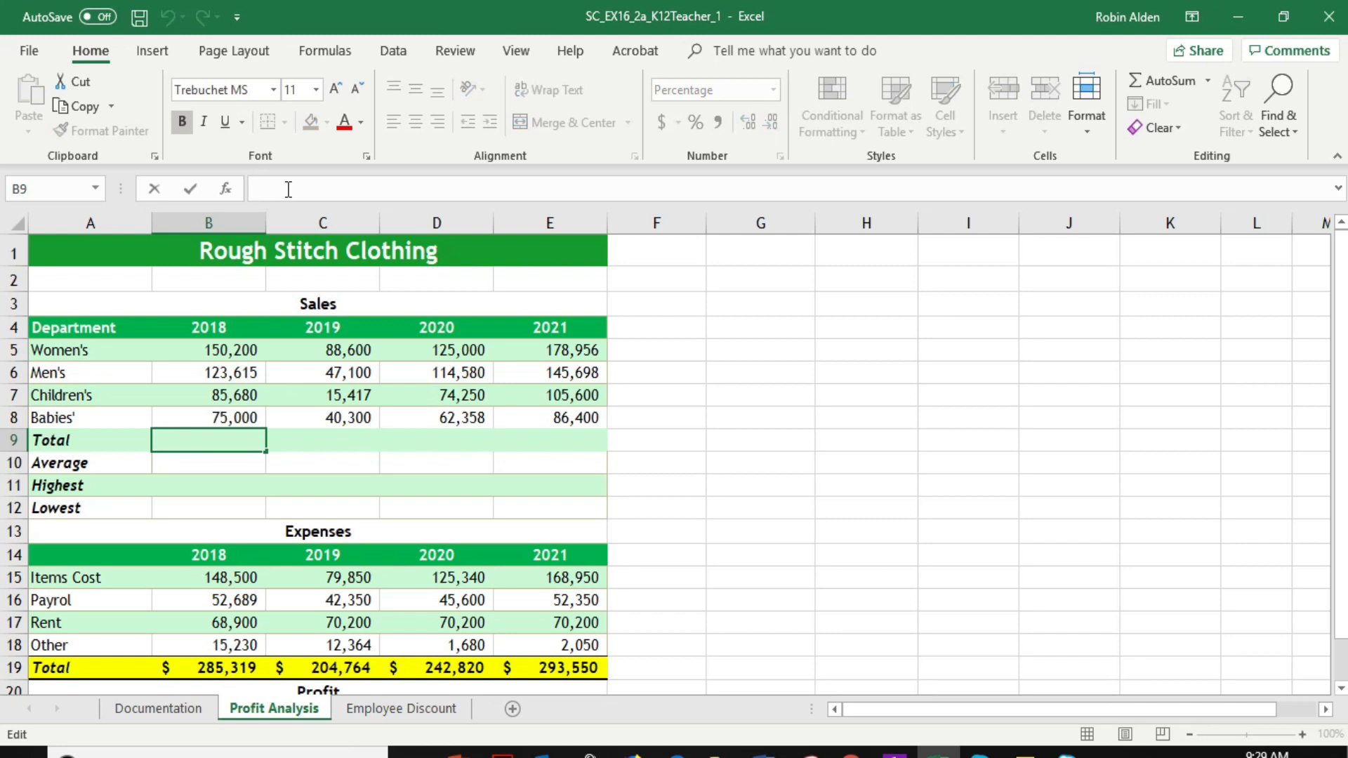
pyautogui.write('=')
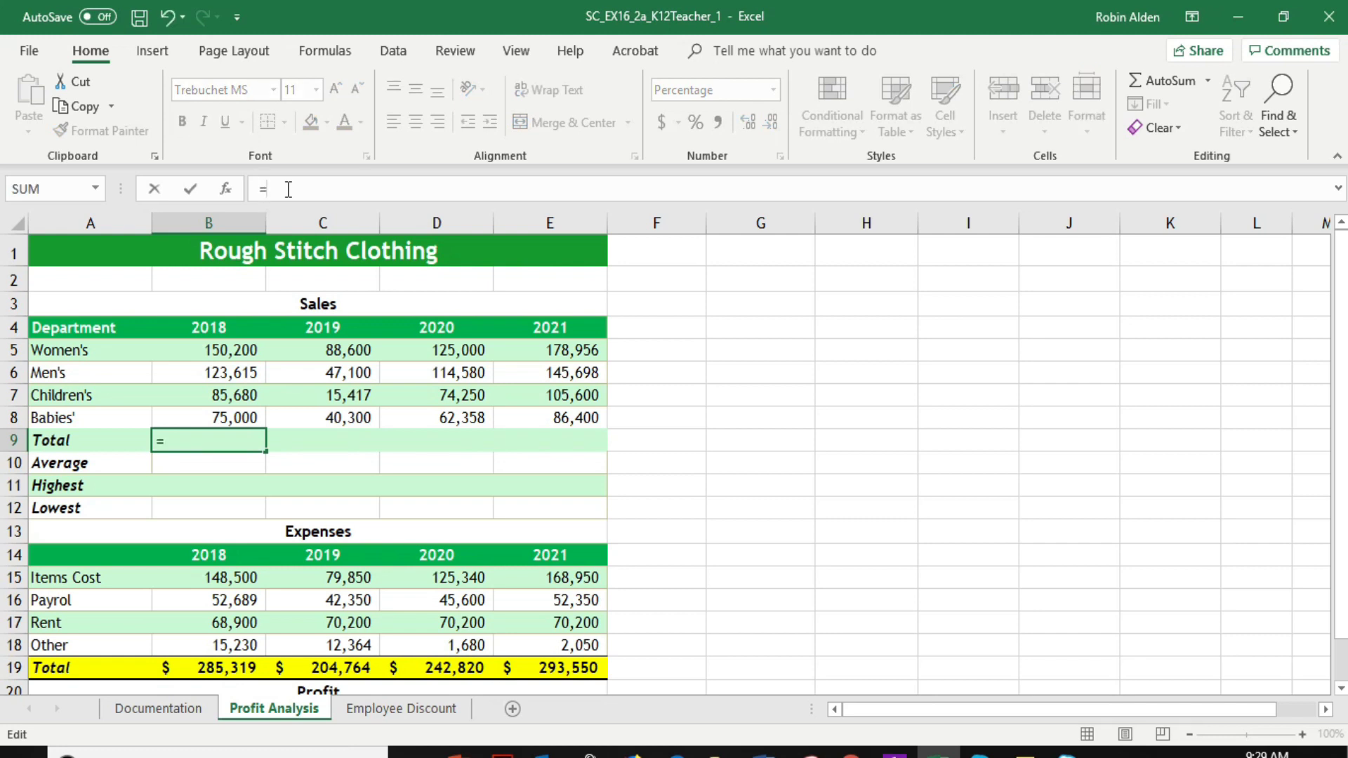
pyautogui.write('sum(')
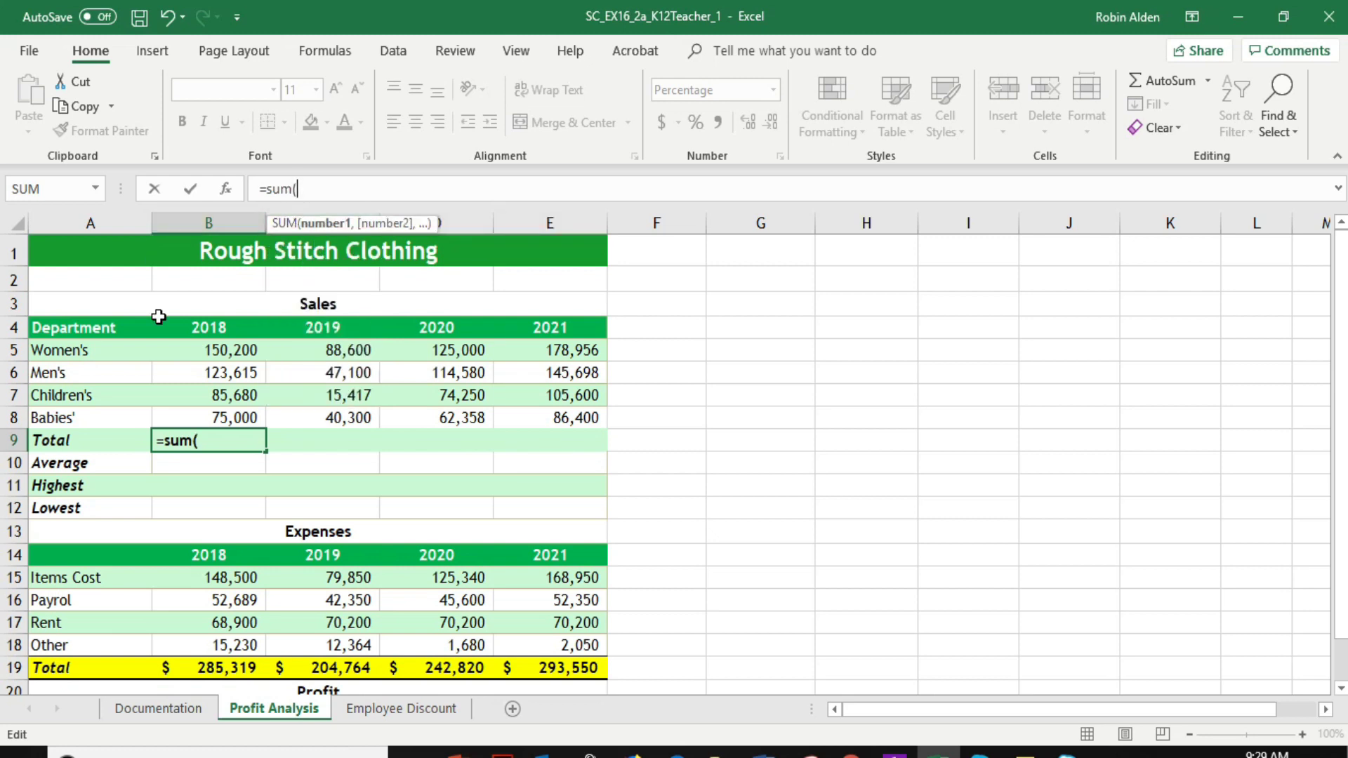
pyautogui.click(230, 352)
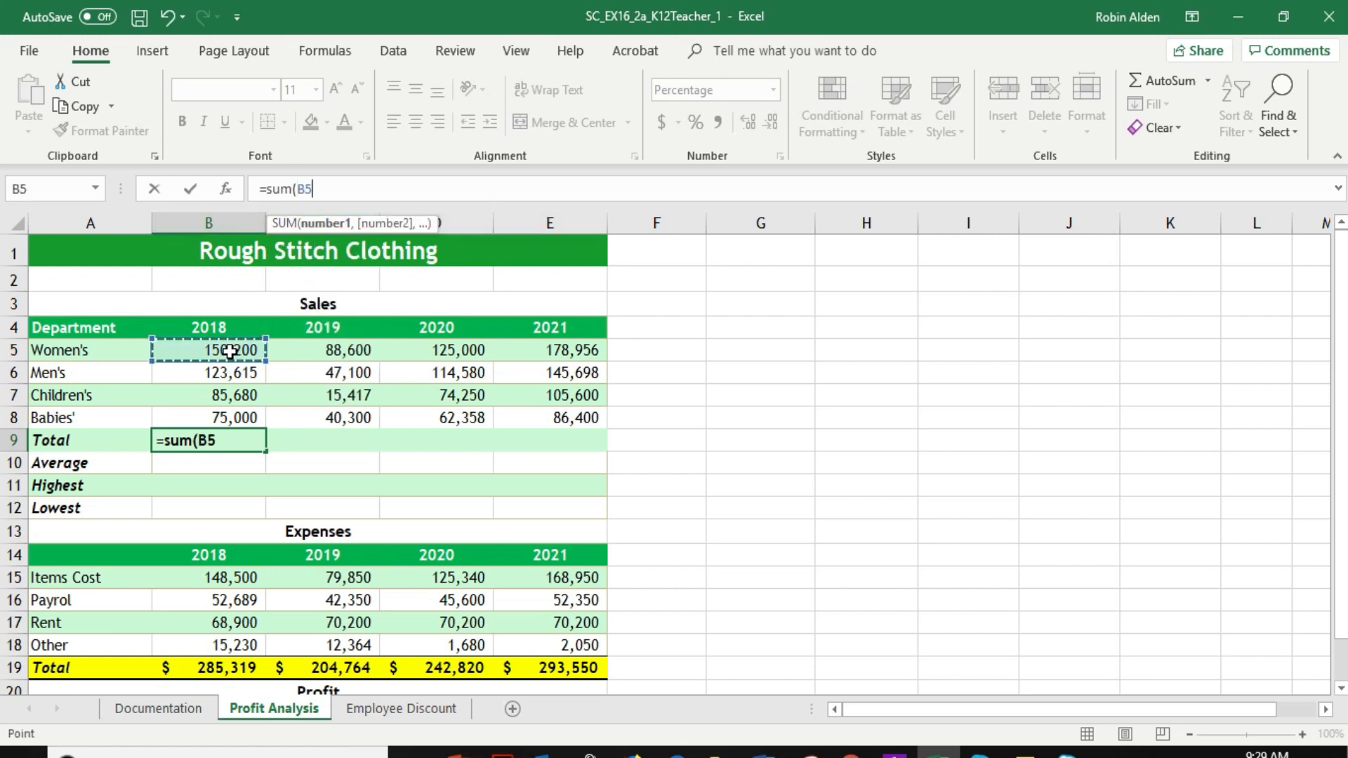
pyautogui.moveTo(230, 352); pyautogui.dragTo(225, 417)
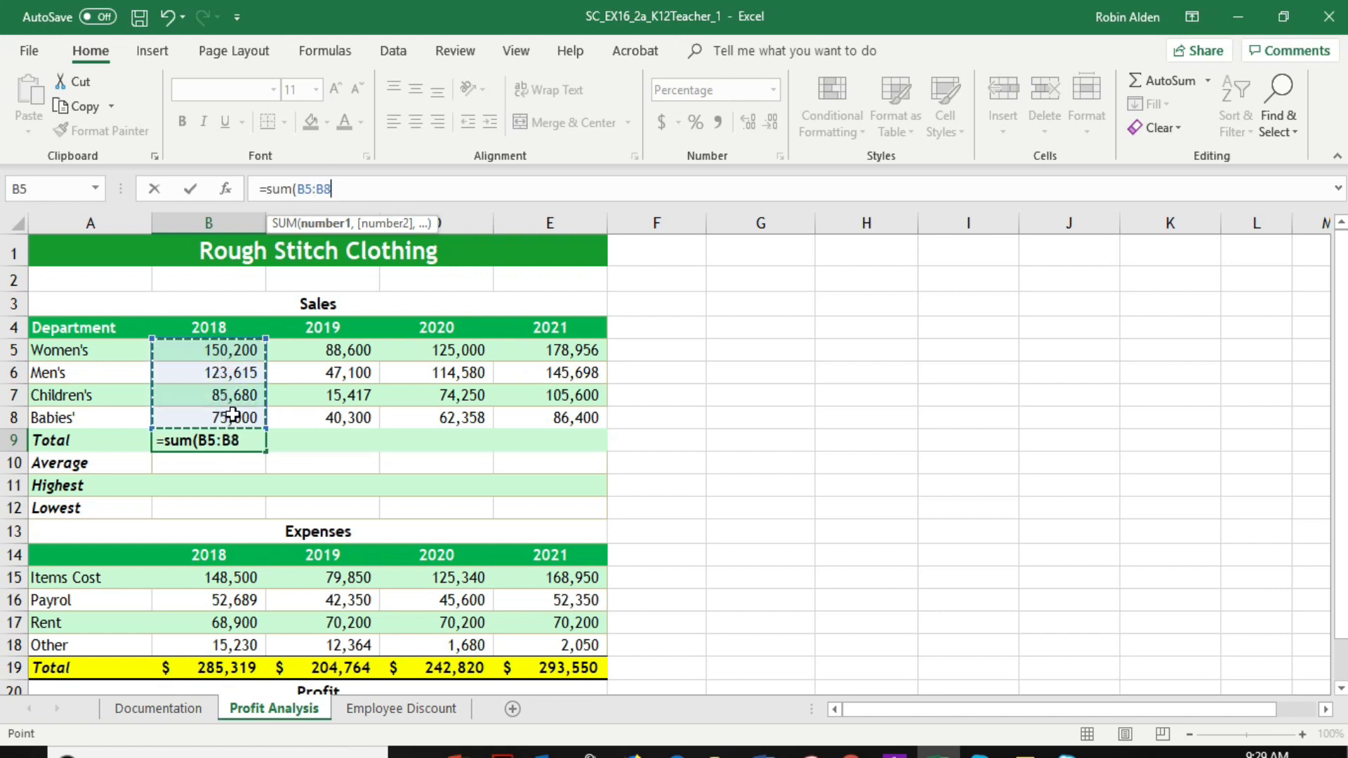
pyautogui.press('Return')
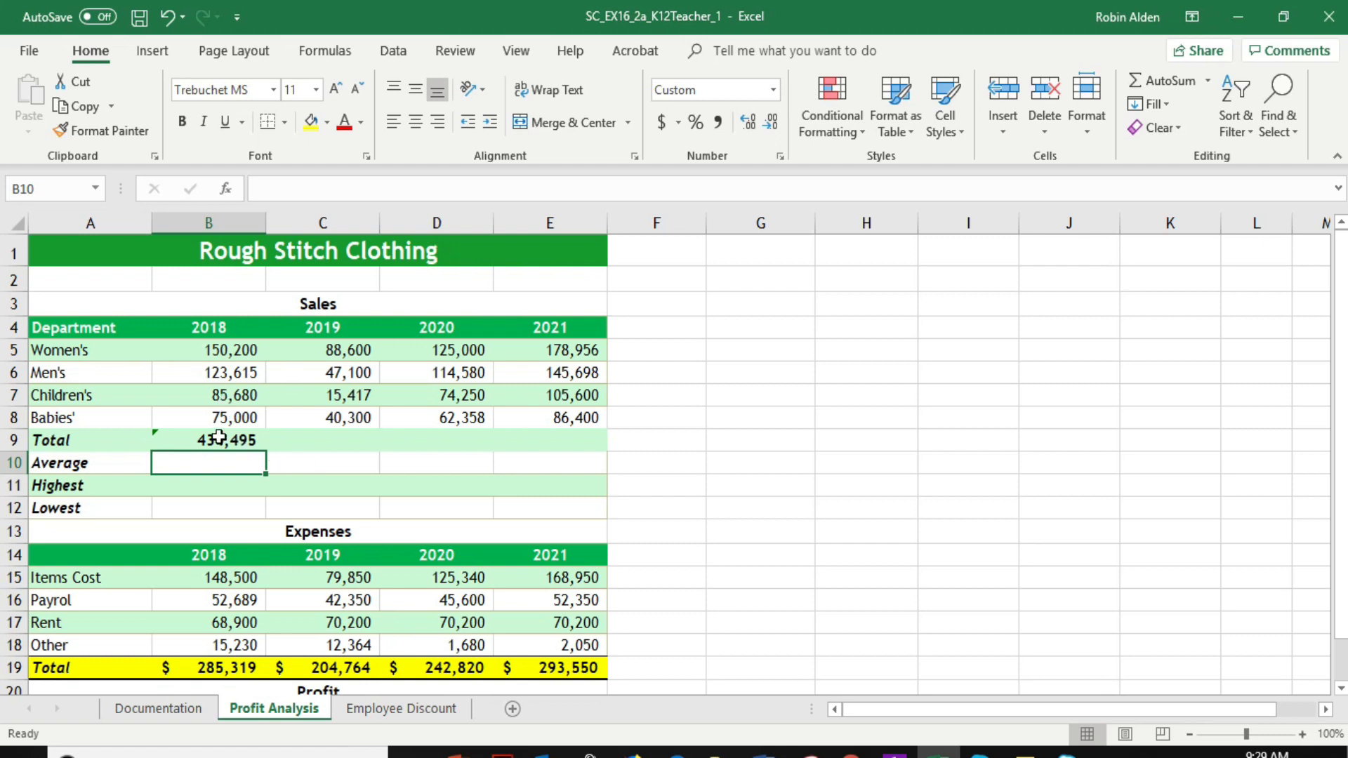
# Fill the total formula from B9 across C9:E9 and check the copied formulas in C9 and D9
pyautogui.click(220, 441)
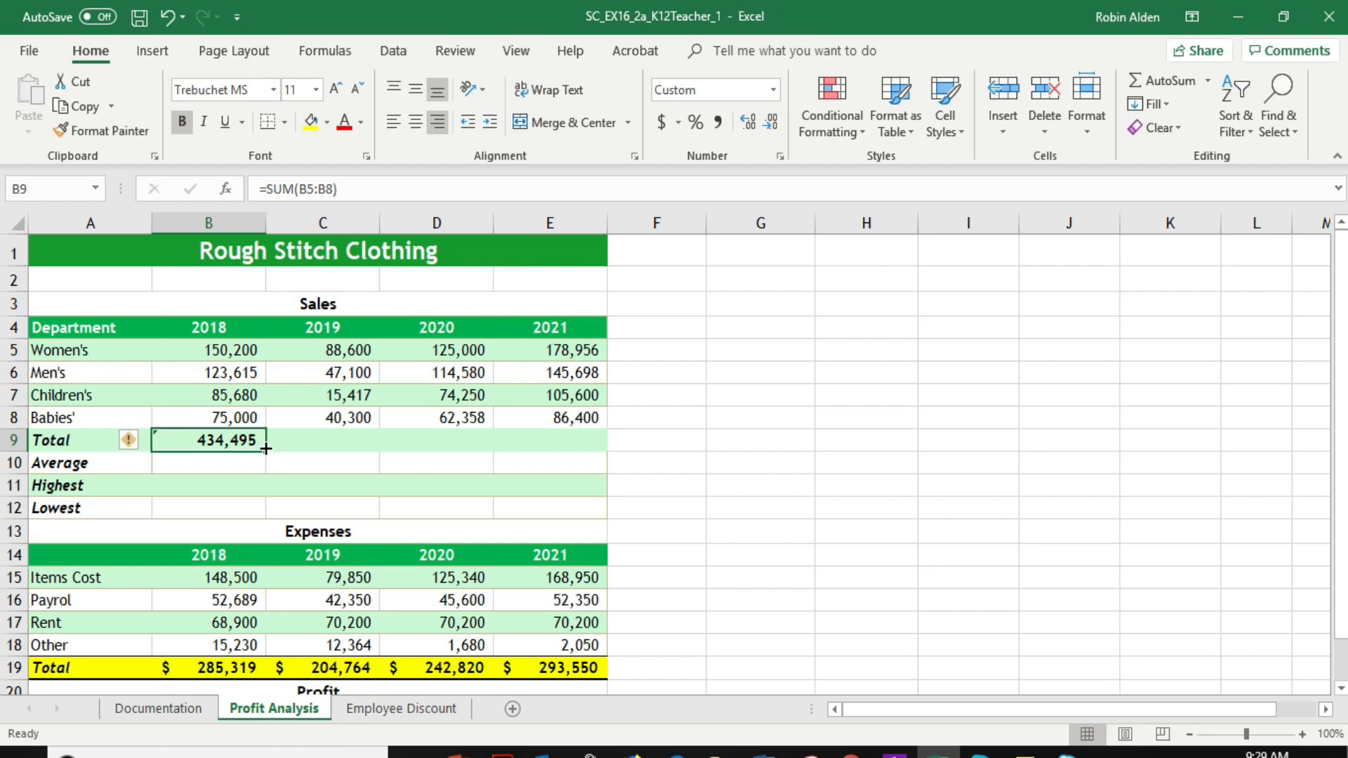
pyautogui.moveTo(265, 450); pyautogui.dragTo(577, 444)
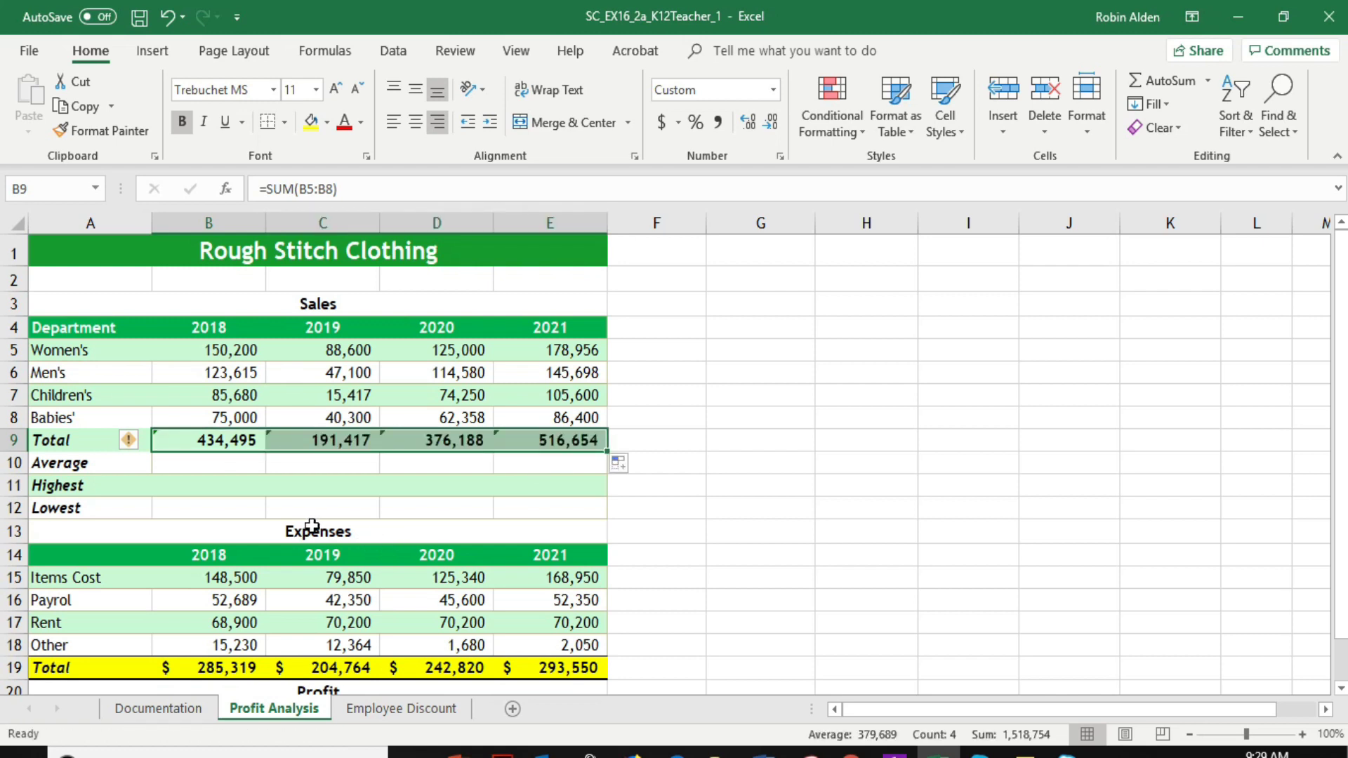
pyautogui.click(319, 441)
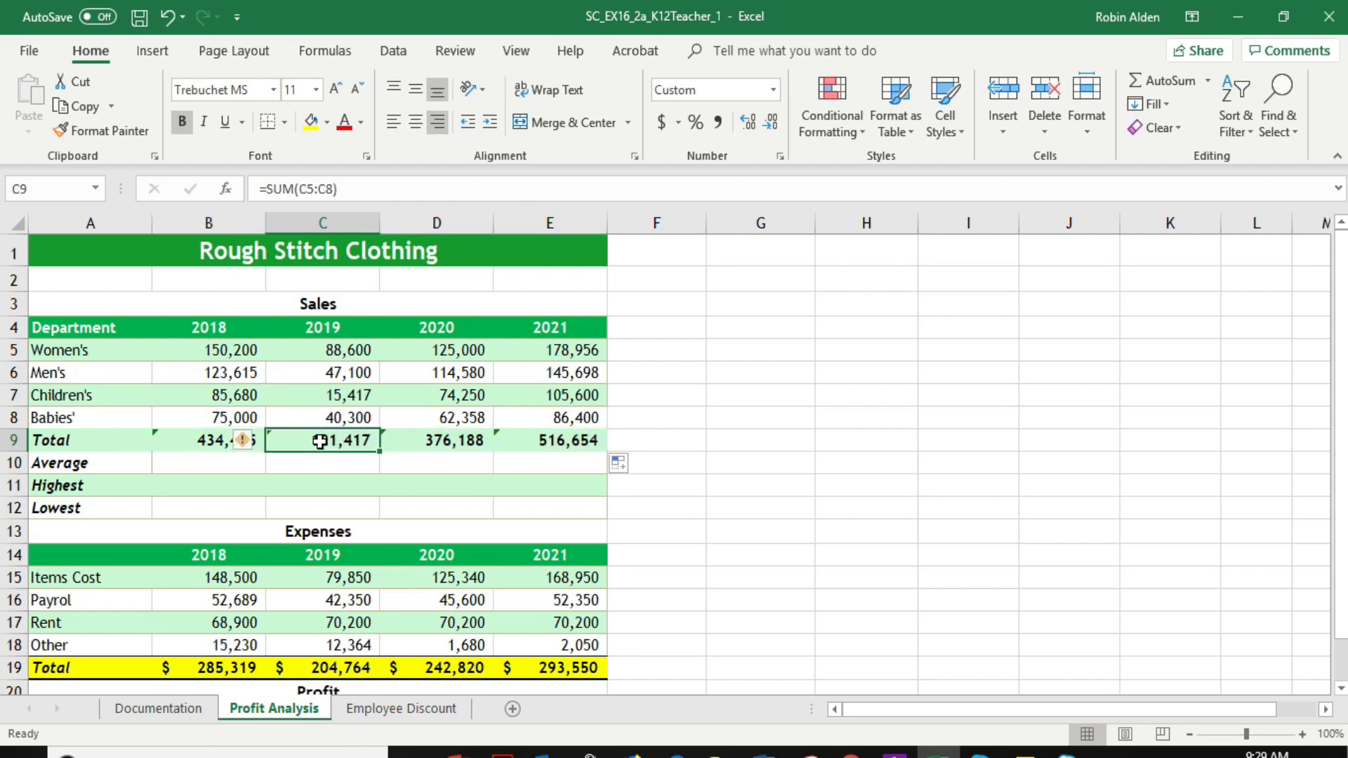
pyautogui.click(440, 439)
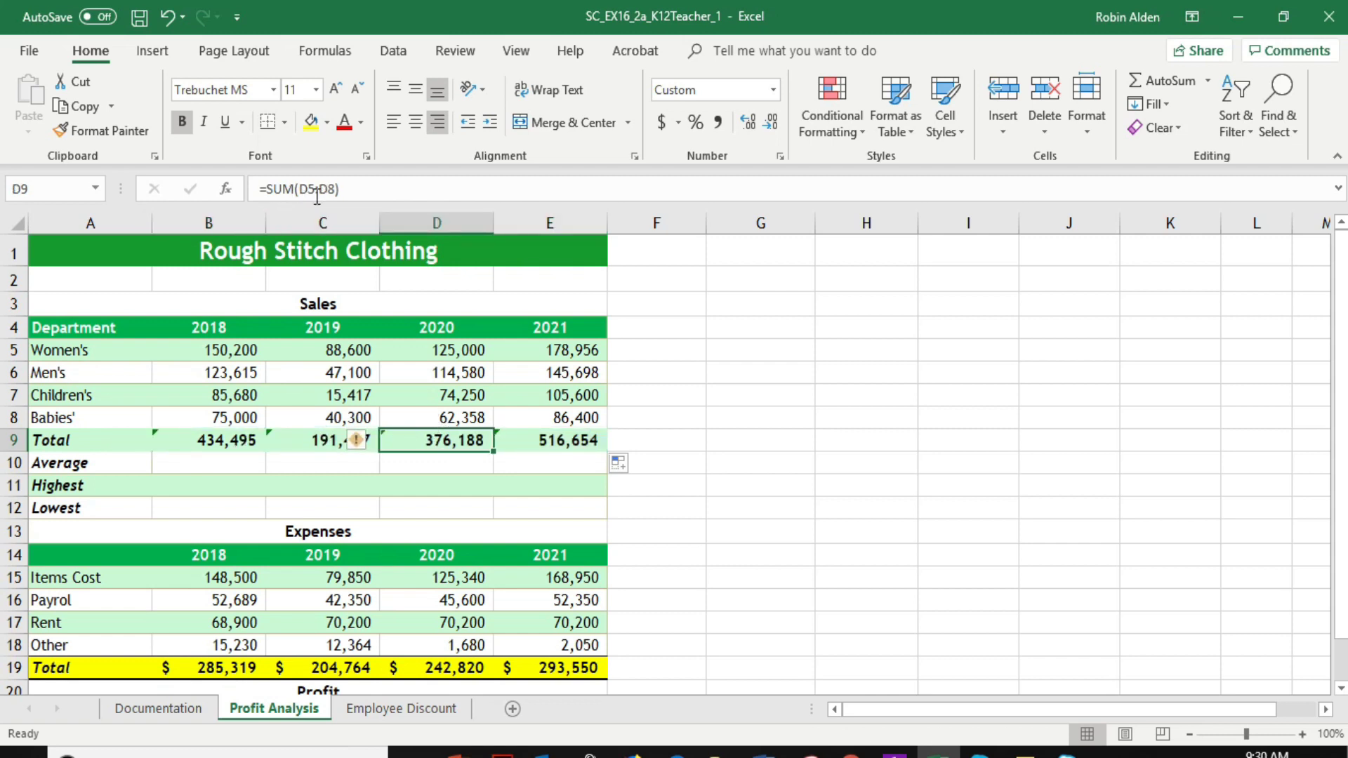
# Apply the Accounting number format to the sales totals in B9:E9
pyautogui.click(194, 442)
pyautogui.moveTo(194, 443); pyautogui.dragTo(527, 437)
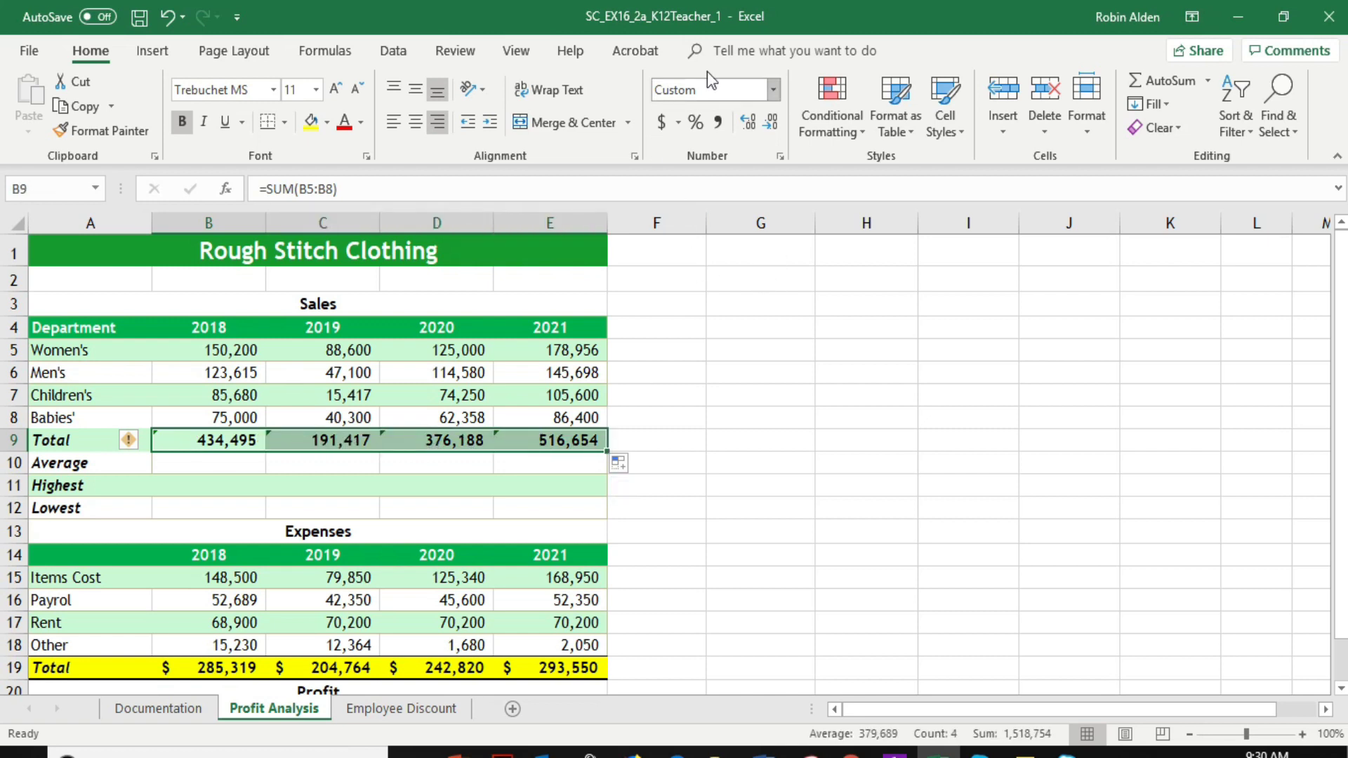
pyautogui.click(774, 91)
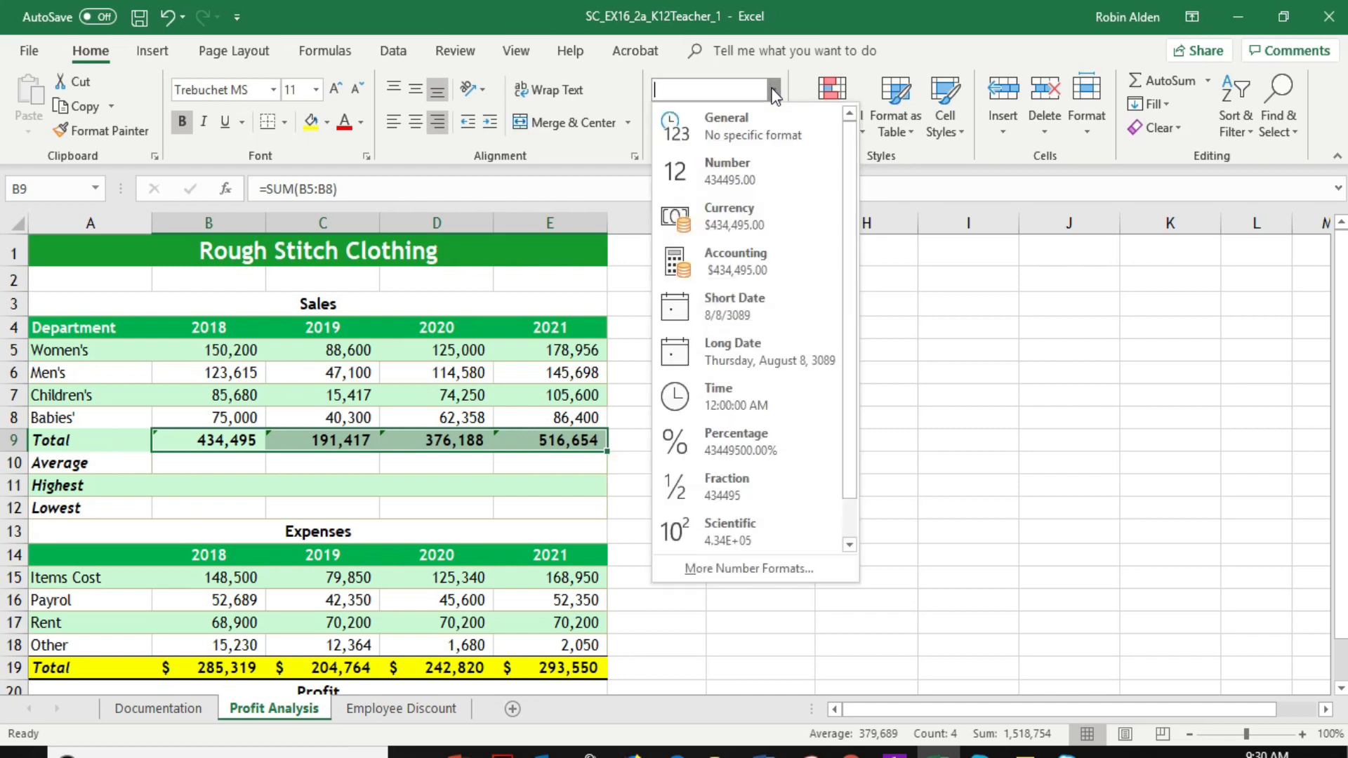
pyautogui.click(750, 257)
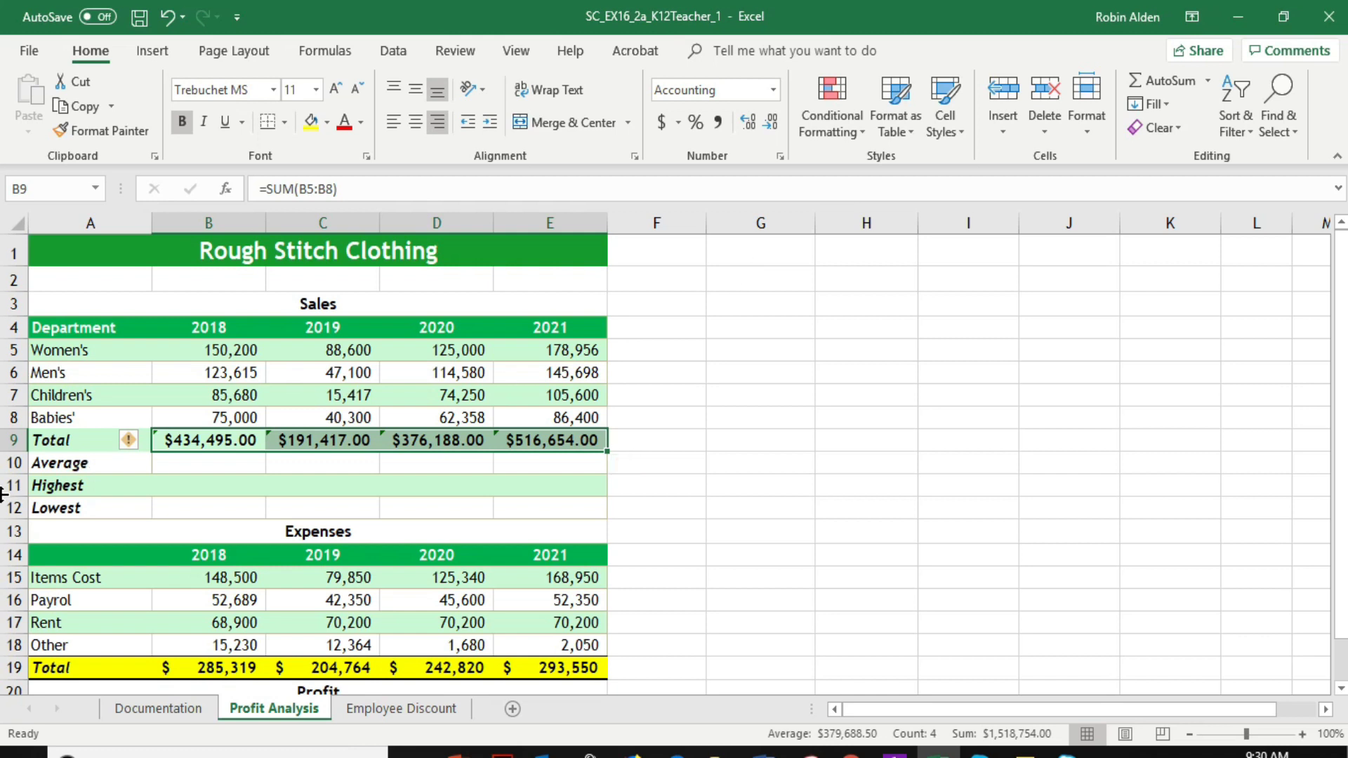
# Fill the sales Total row A9:E9 with the standard color Yellow
pyautogui.moveTo(29, 444); pyautogui.dragTo(558, 444)
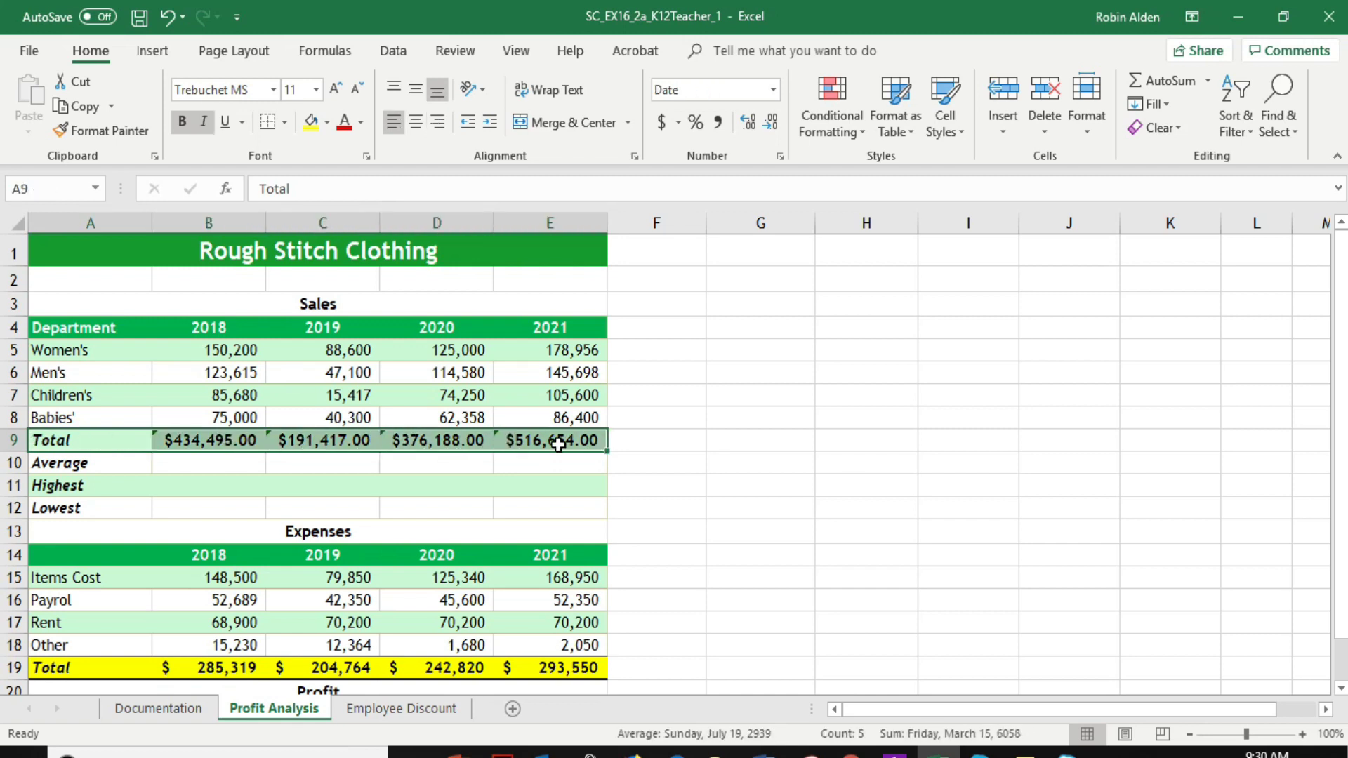
pyautogui.click(328, 125)
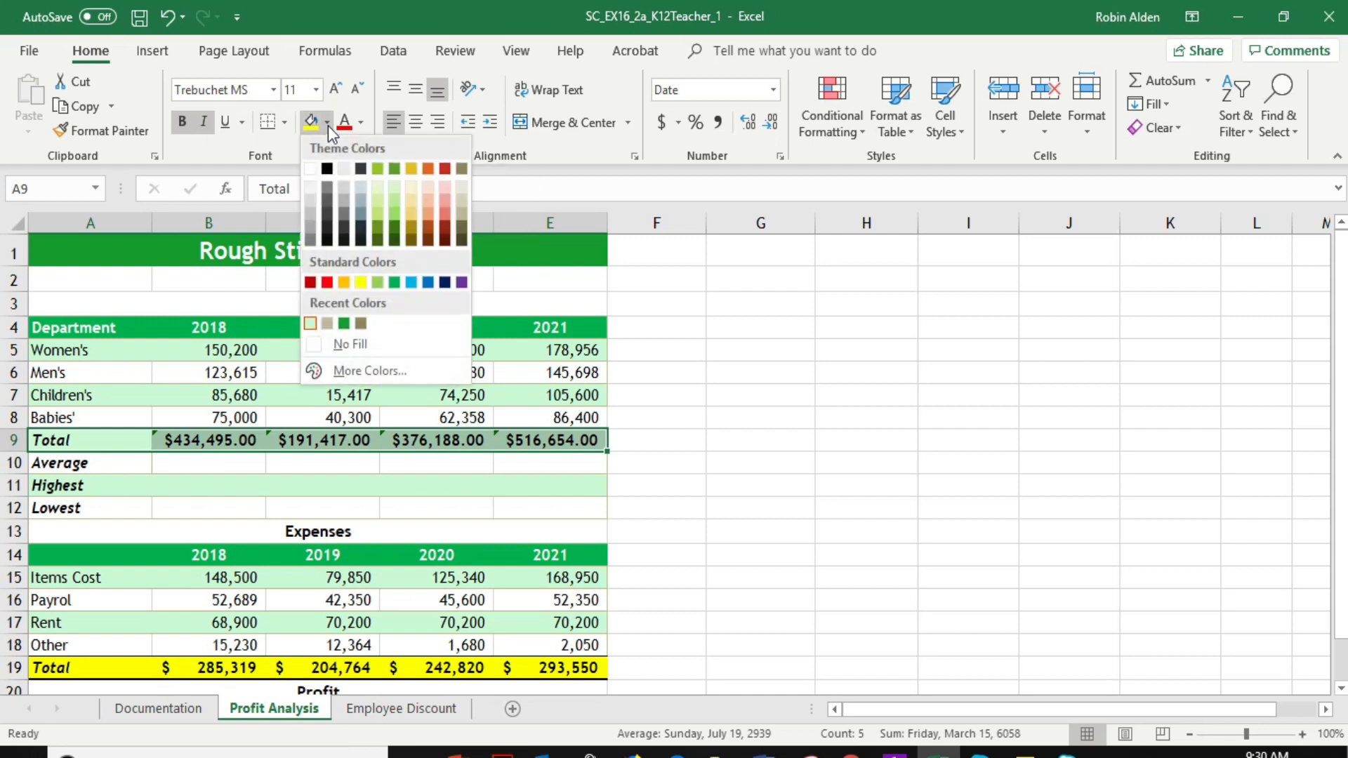
pyautogui.click(360, 282)
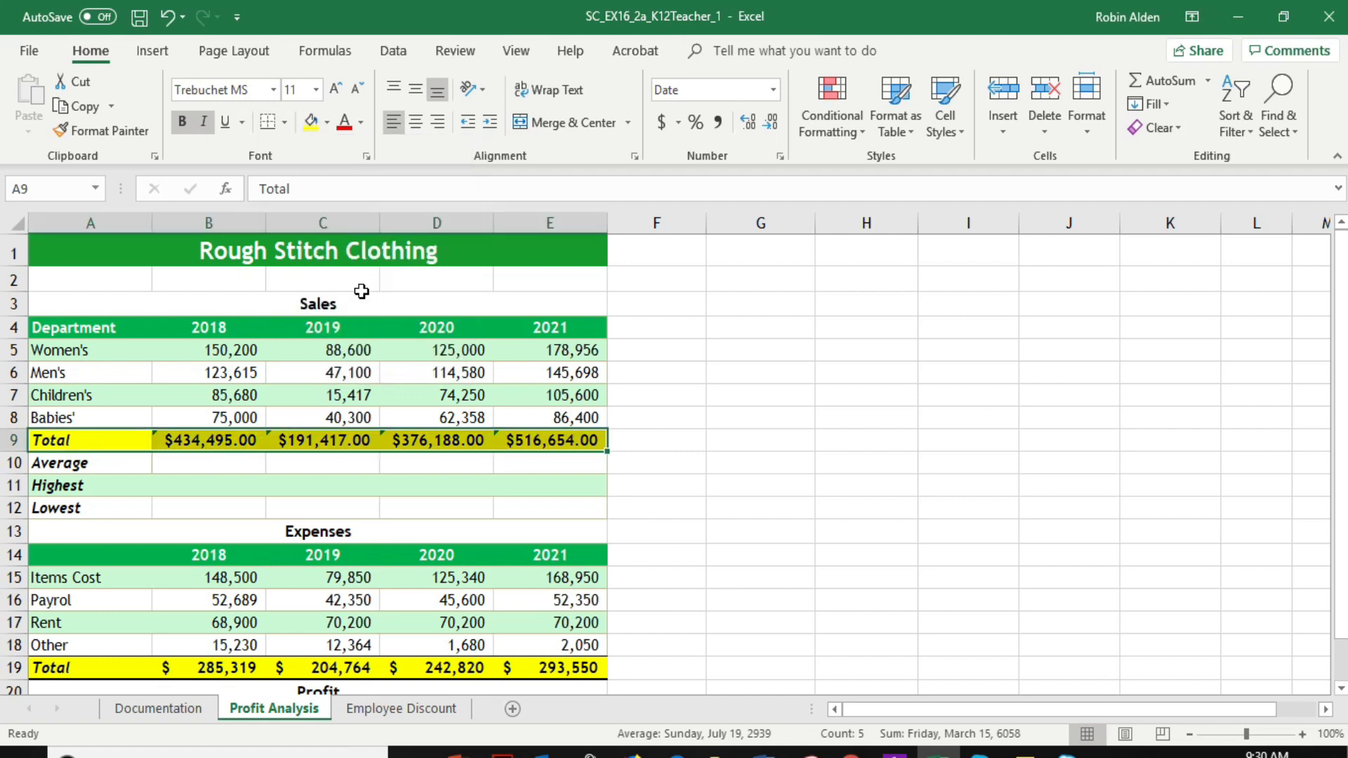
# Enter an AVERAGE formula for B5:B8 in cell B10 and fill it across C10:E10
pyautogui.click(226, 466)
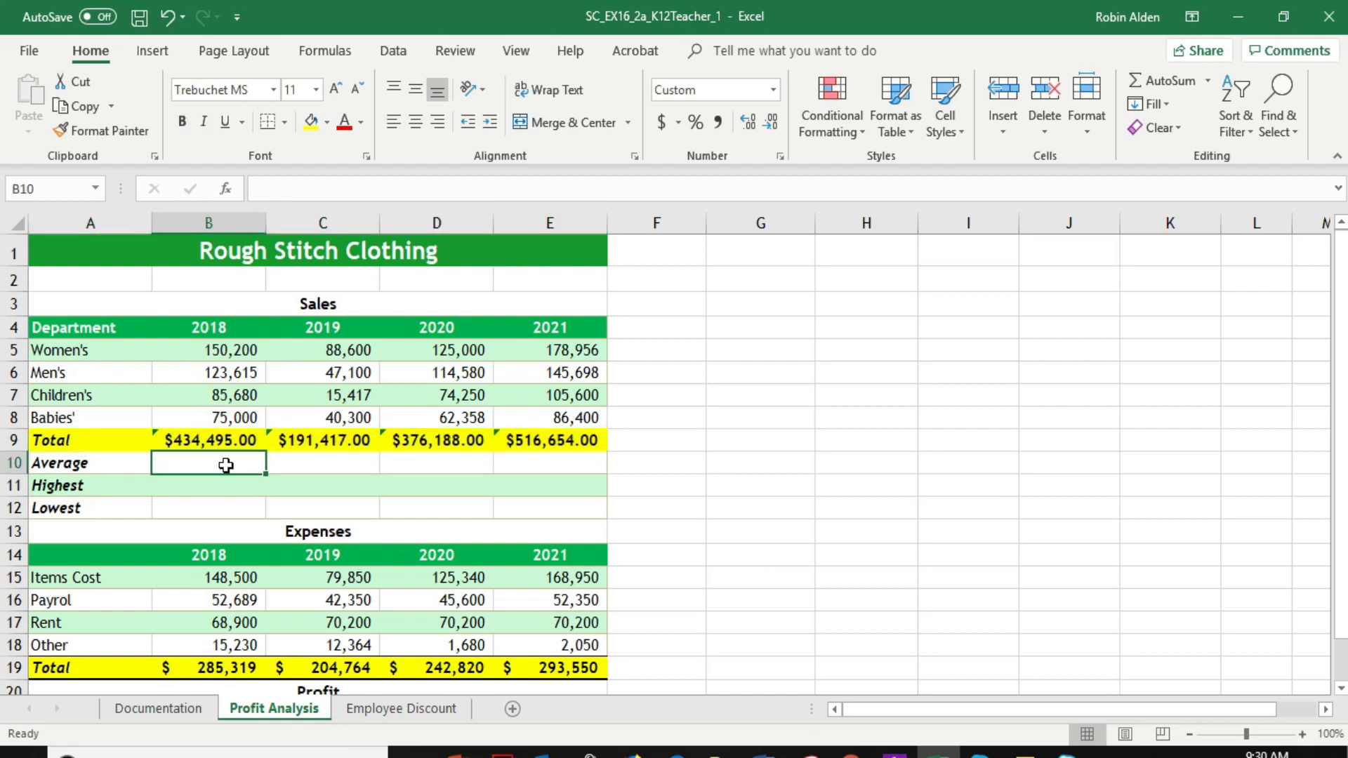
pyautogui.click(271, 191)
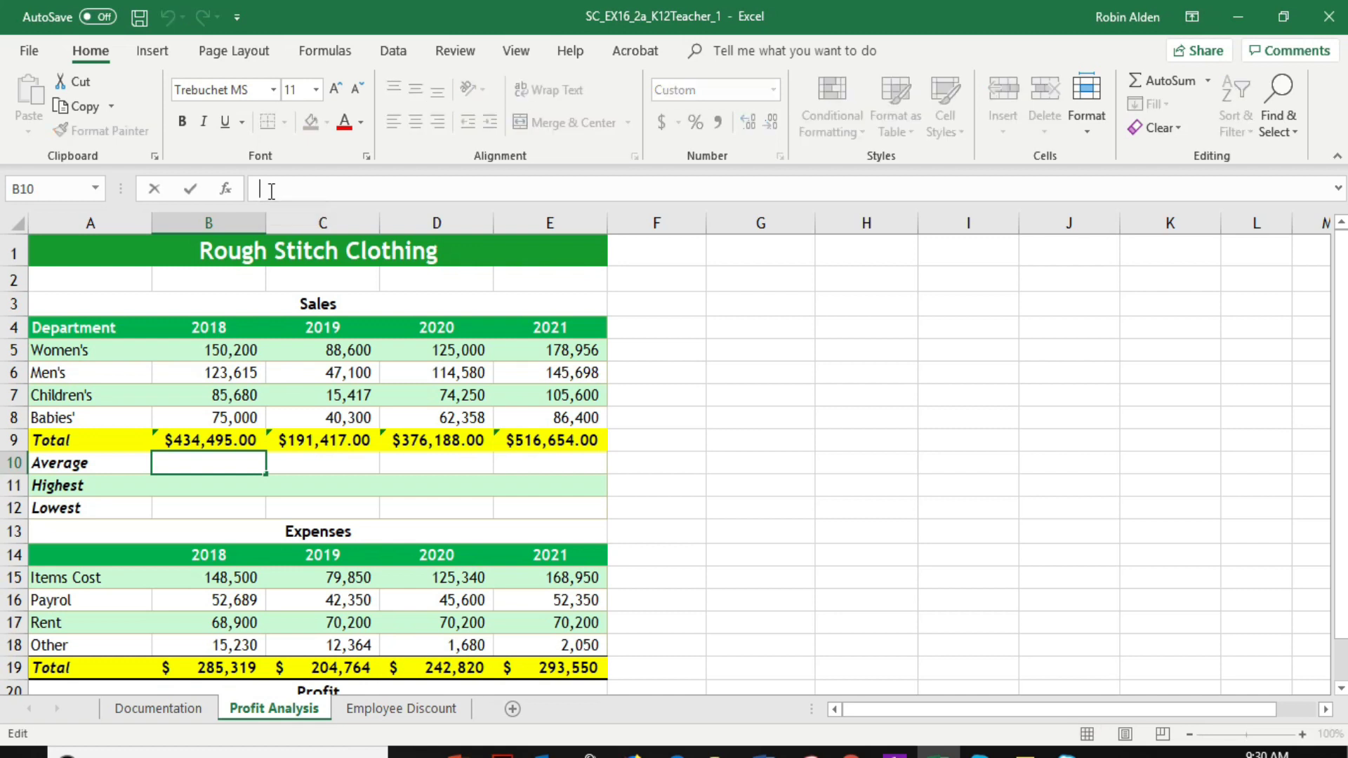
pyautogui.write('=')
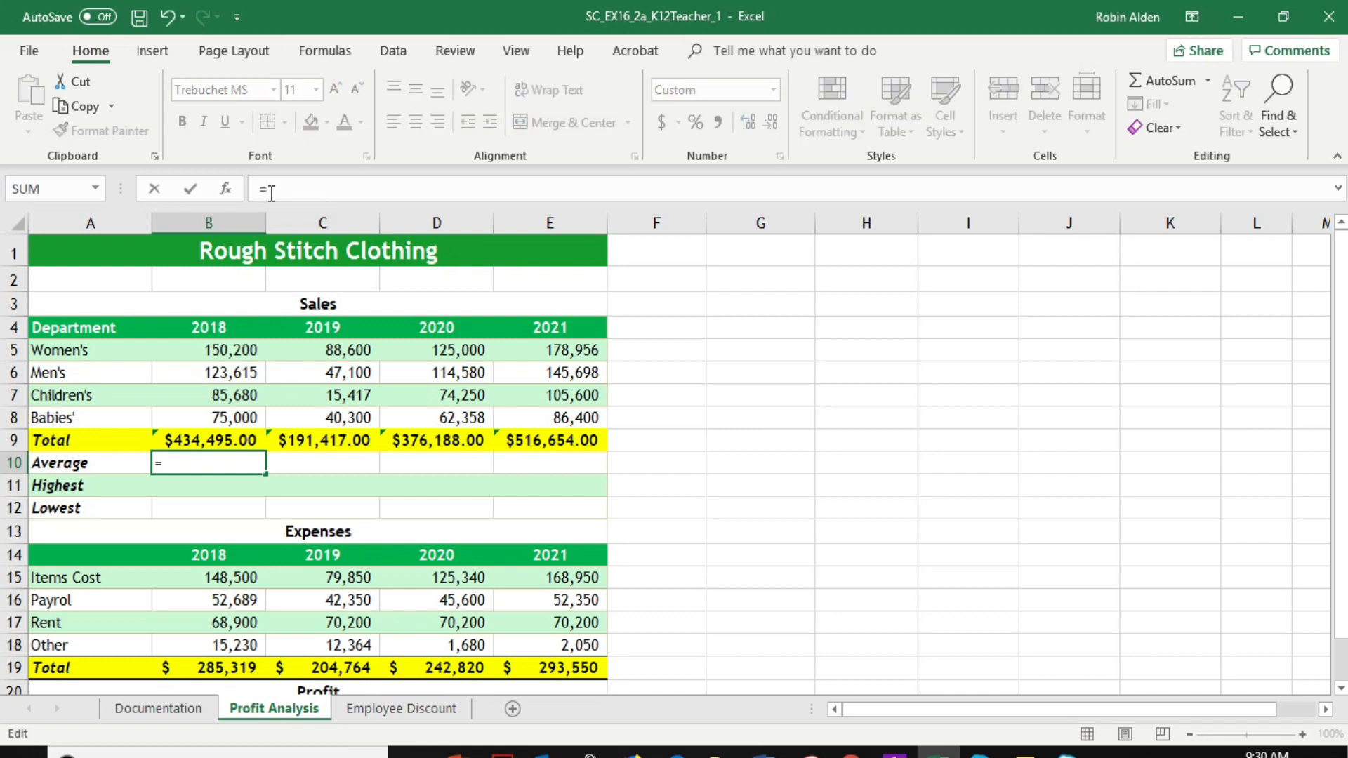
pyautogui.write('a')
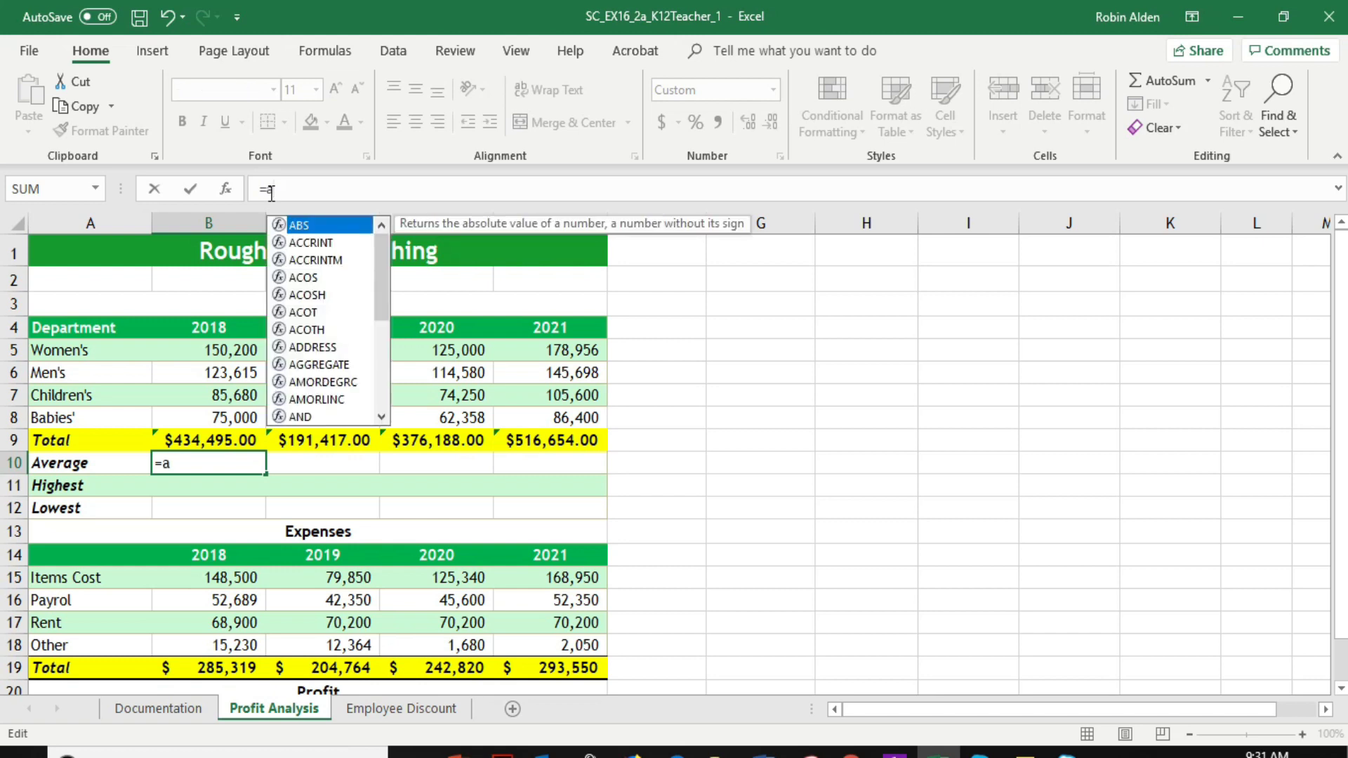
pyautogui.write('v')
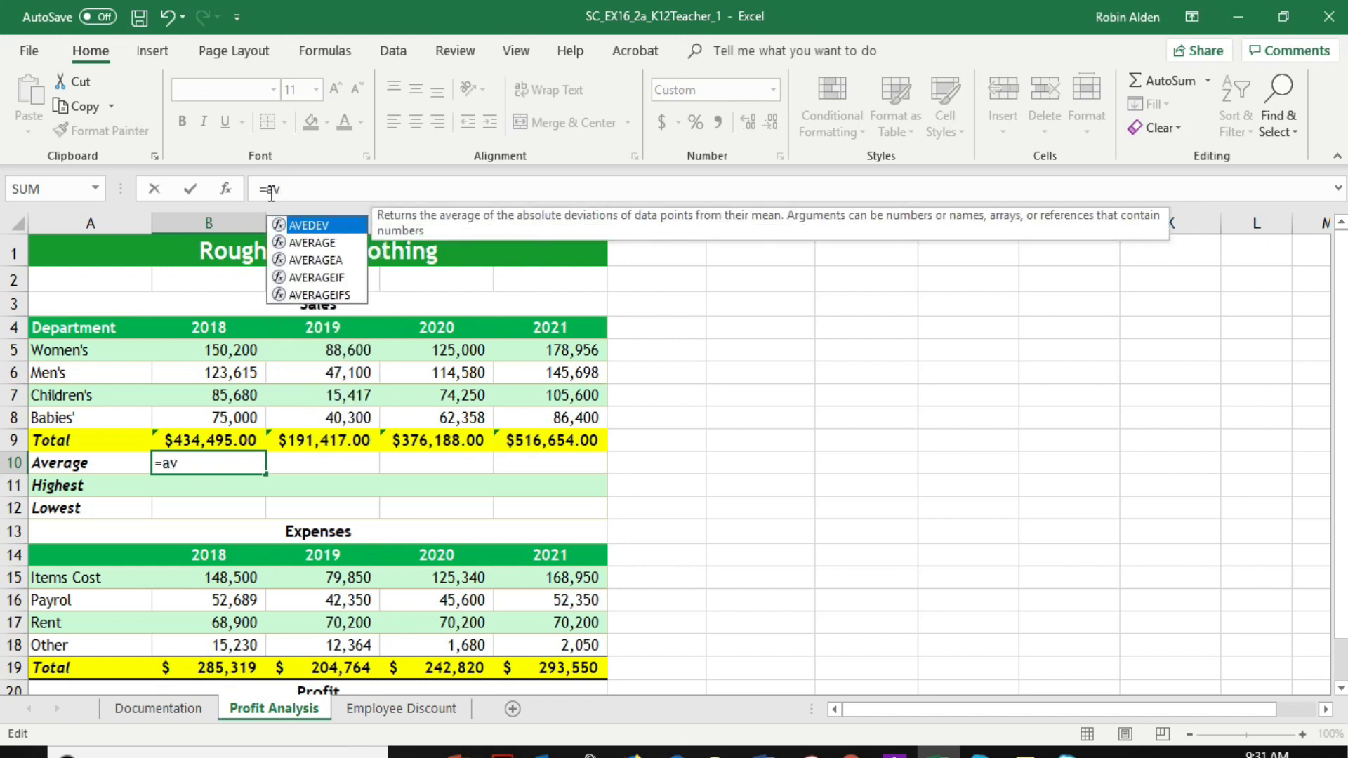
pyautogui.click(325, 245)
pyautogui.doubleClick(324, 245)
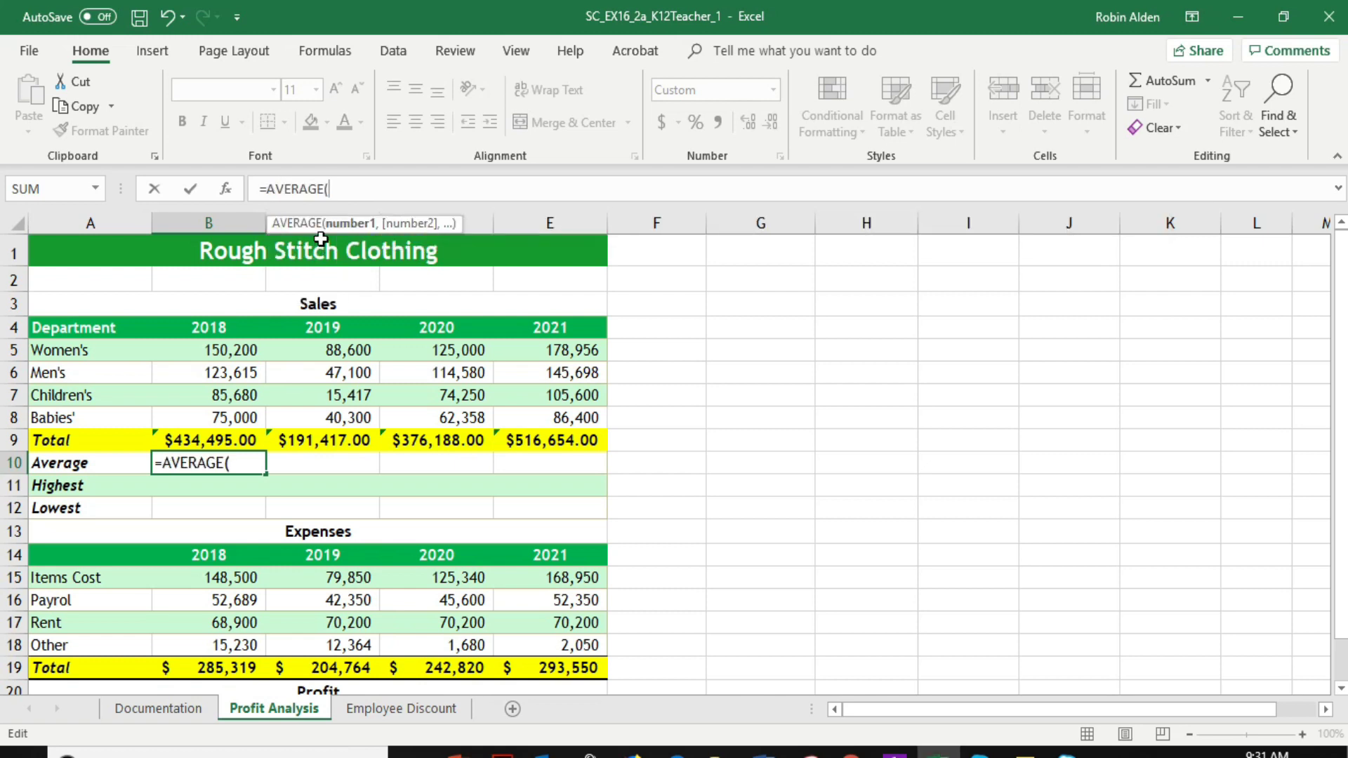
pyautogui.click(246, 353)
pyautogui.moveTo(246, 353); pyautogui.dragTo(252, 419)
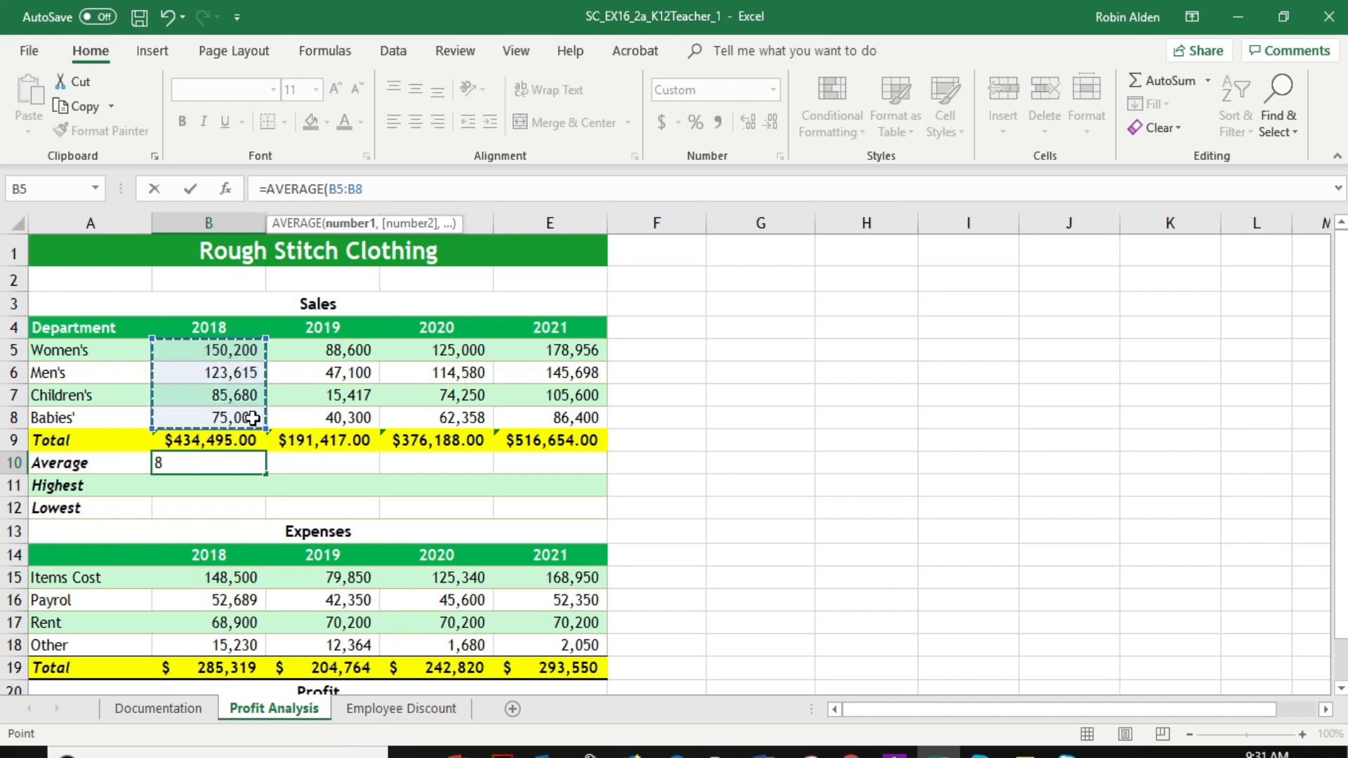
pyautogui.press('Return')
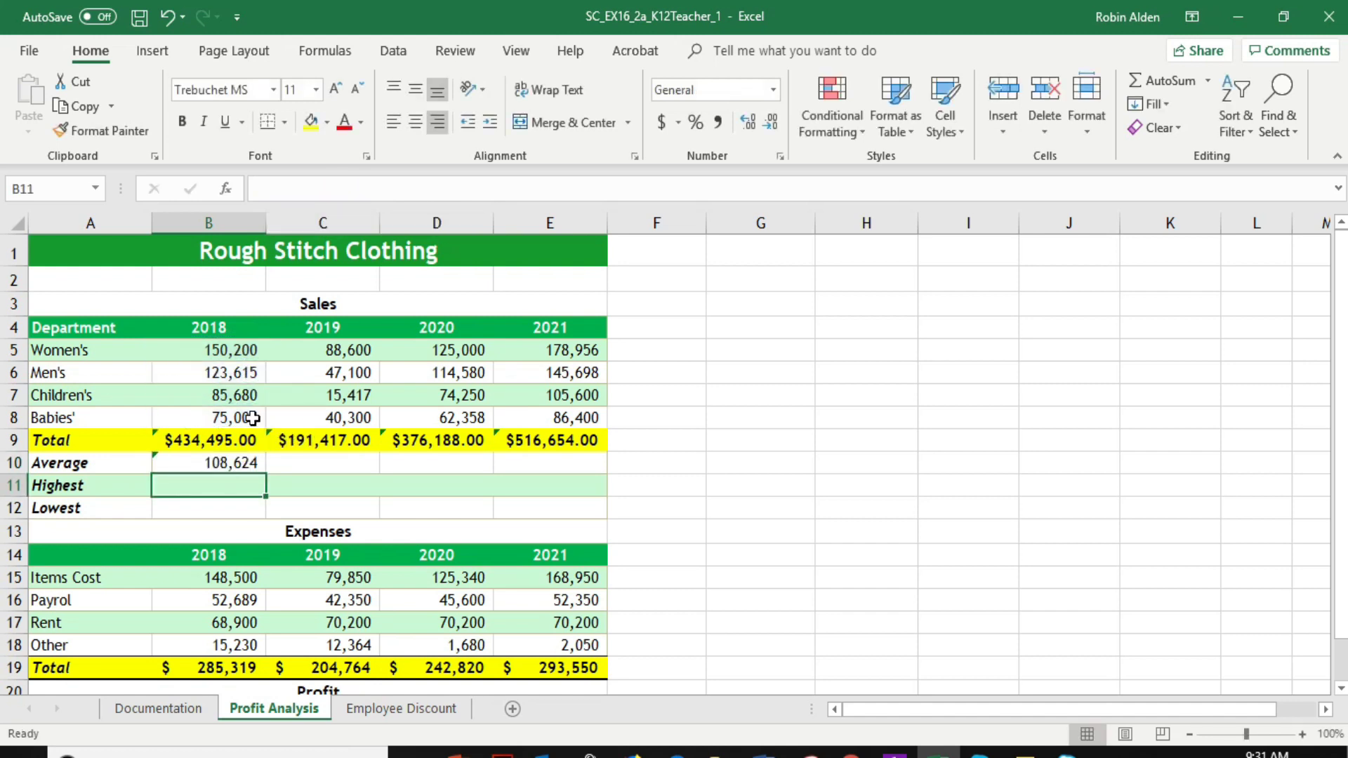
pyautogui.click(249, 469)
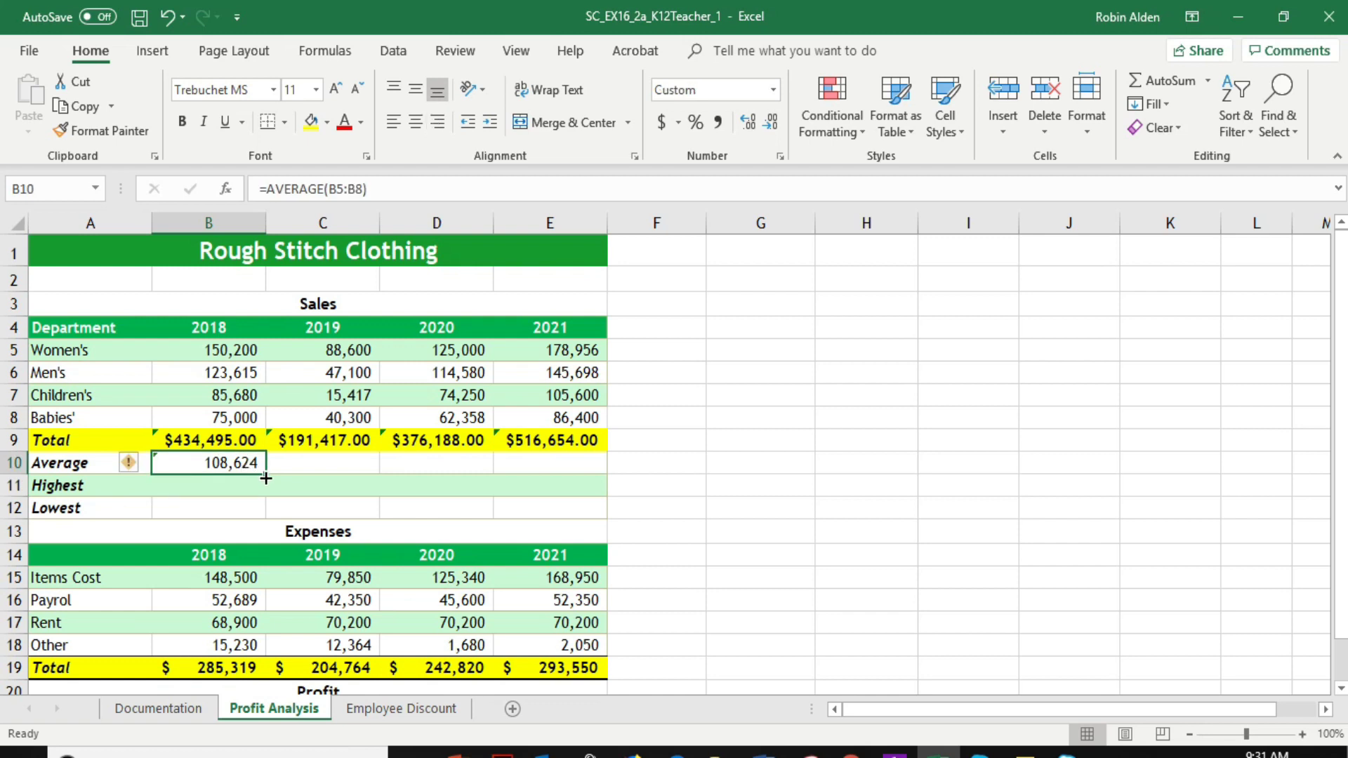
pyautogui.moveTo(266, 477); pyautogui.dragTo(572, 472)
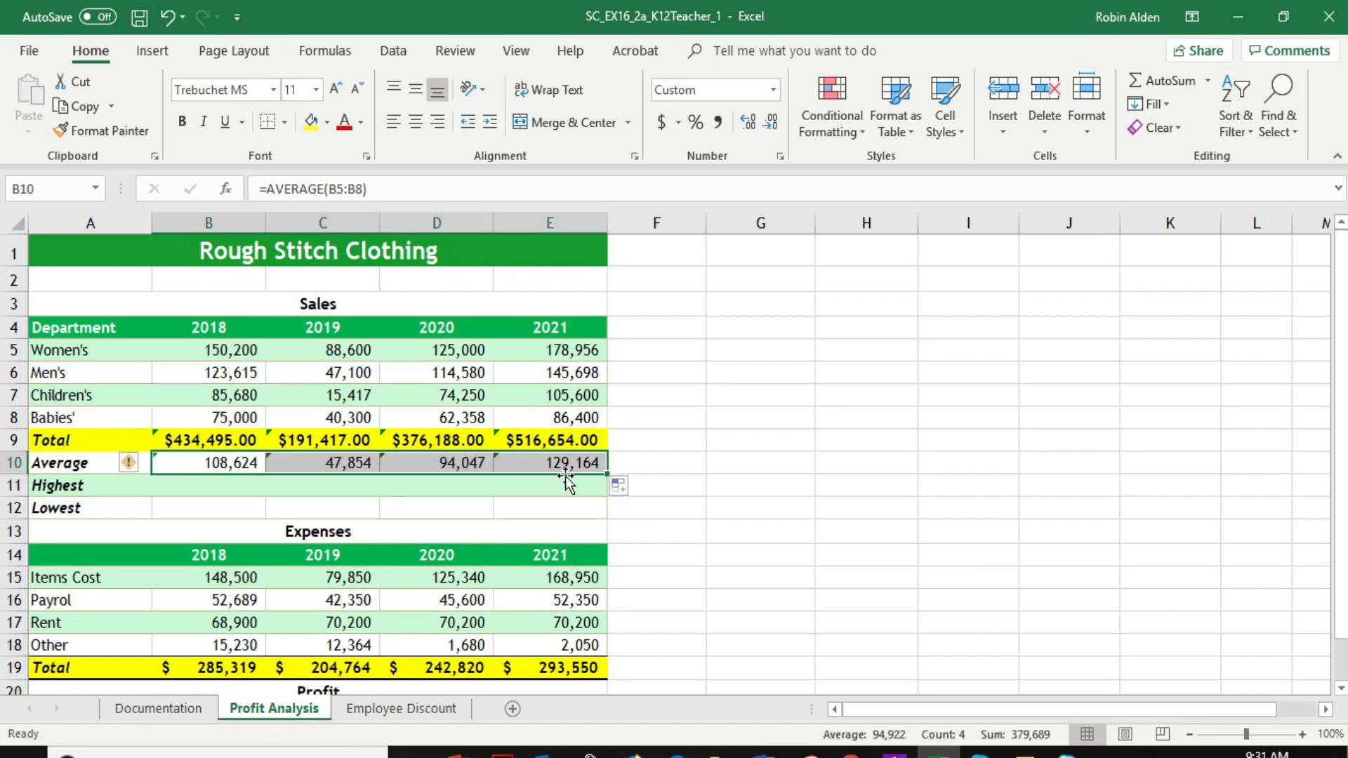
# Enter a MAX formula for B5:B8 in cell B11 and fill it across C11:E11
pyautogui.click(216, 488)
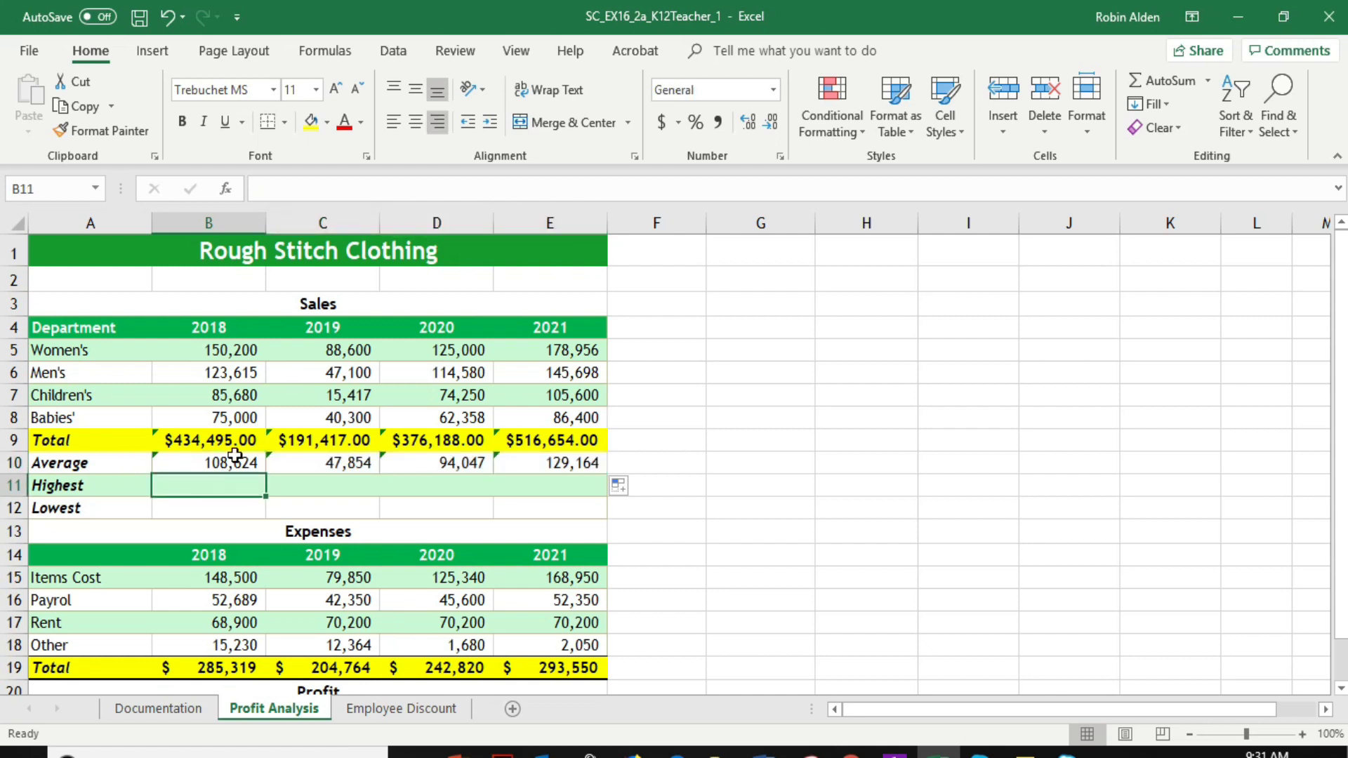
pyautogui.click(271, 190)
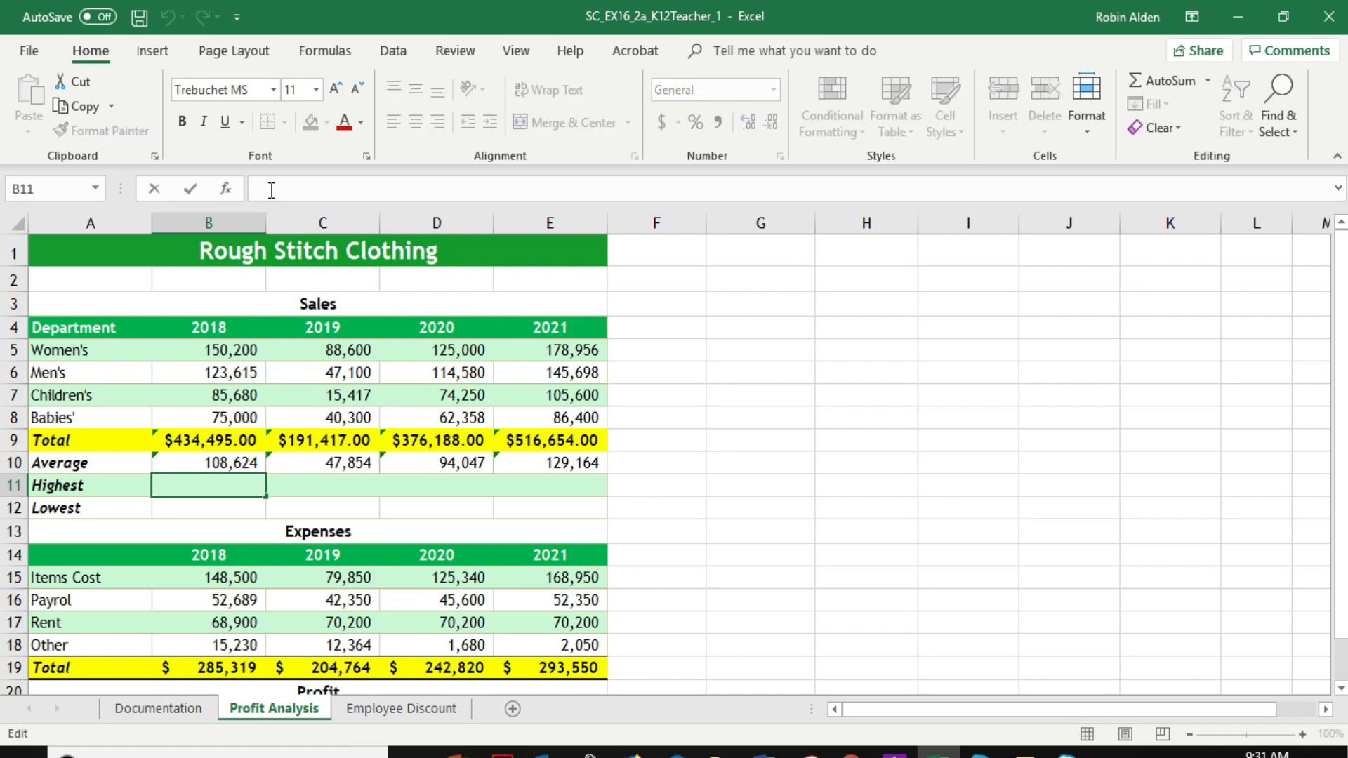
pyautogui.write('=')
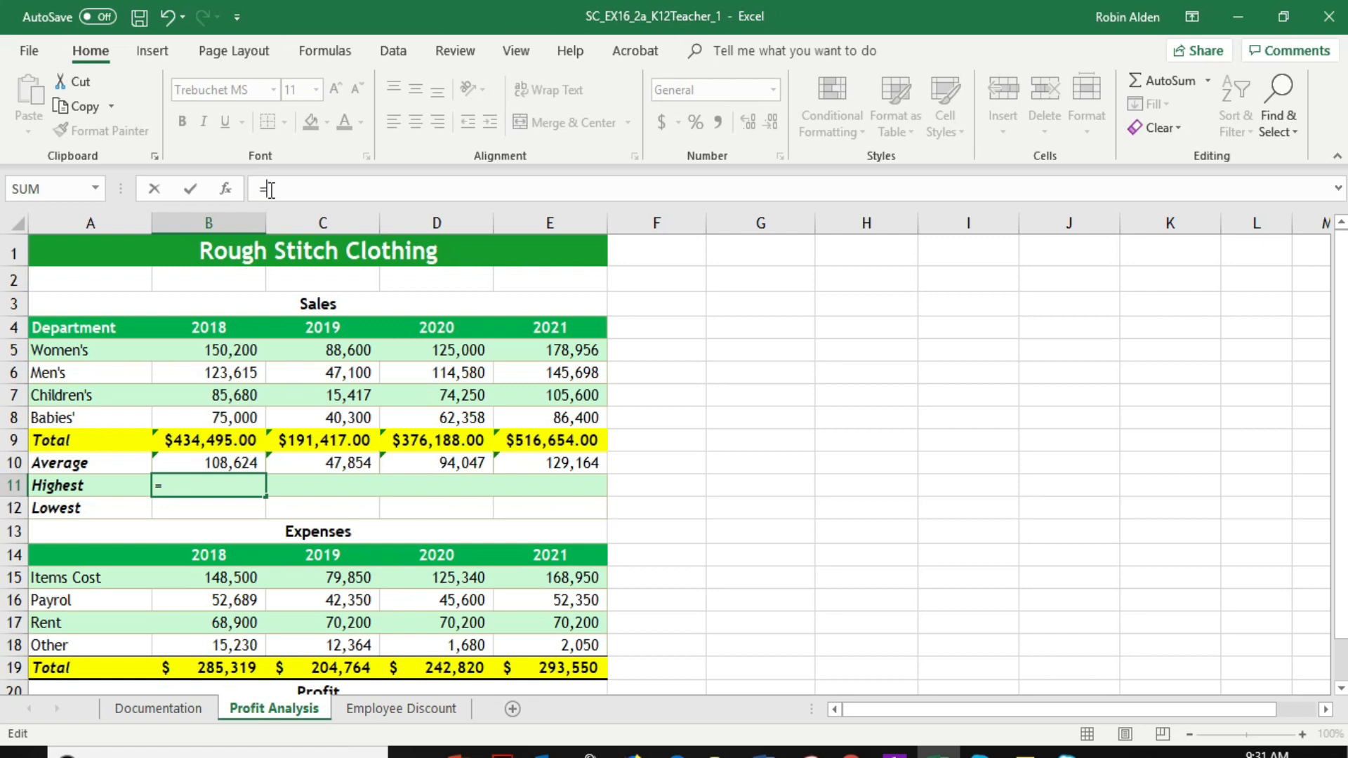
pyautogui.write('max(')
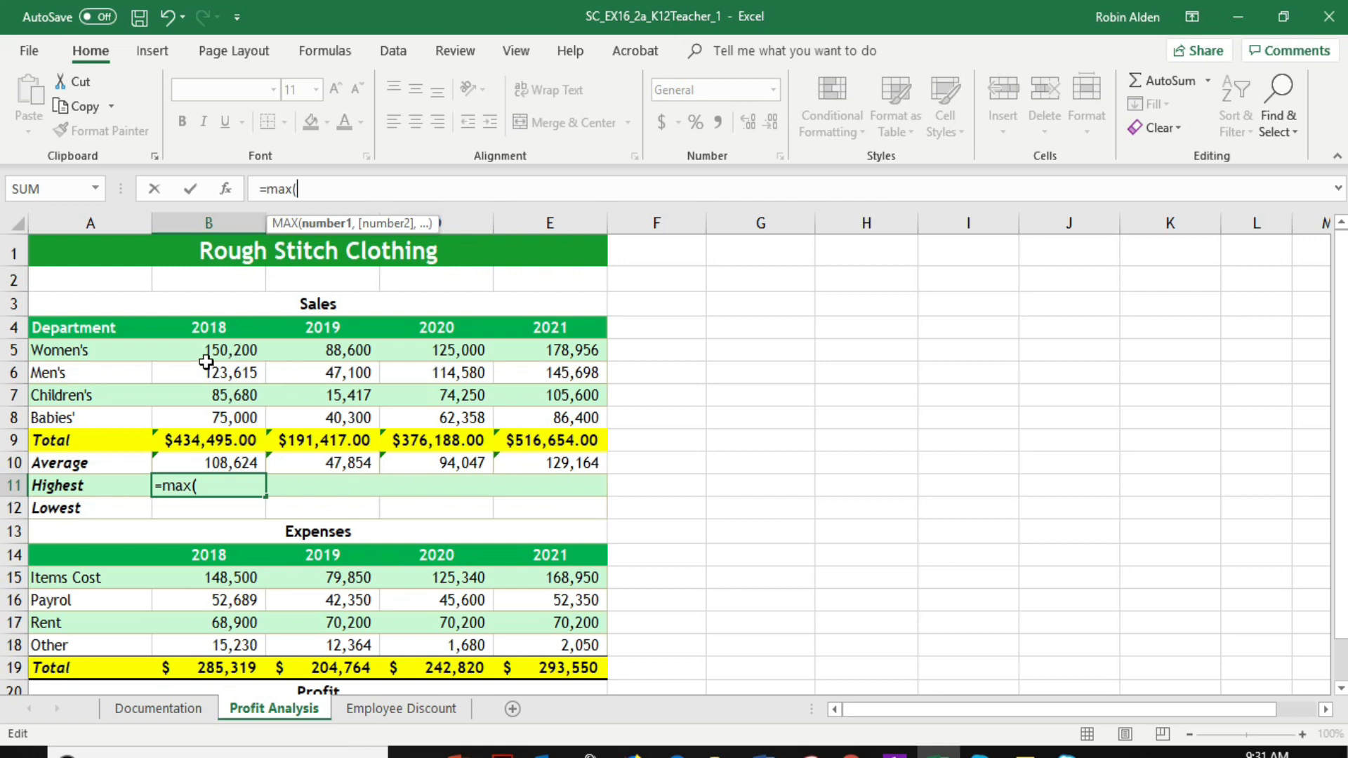
pyautogui.moveTo(224, 351); pyautogui.dragTo(224, 410)
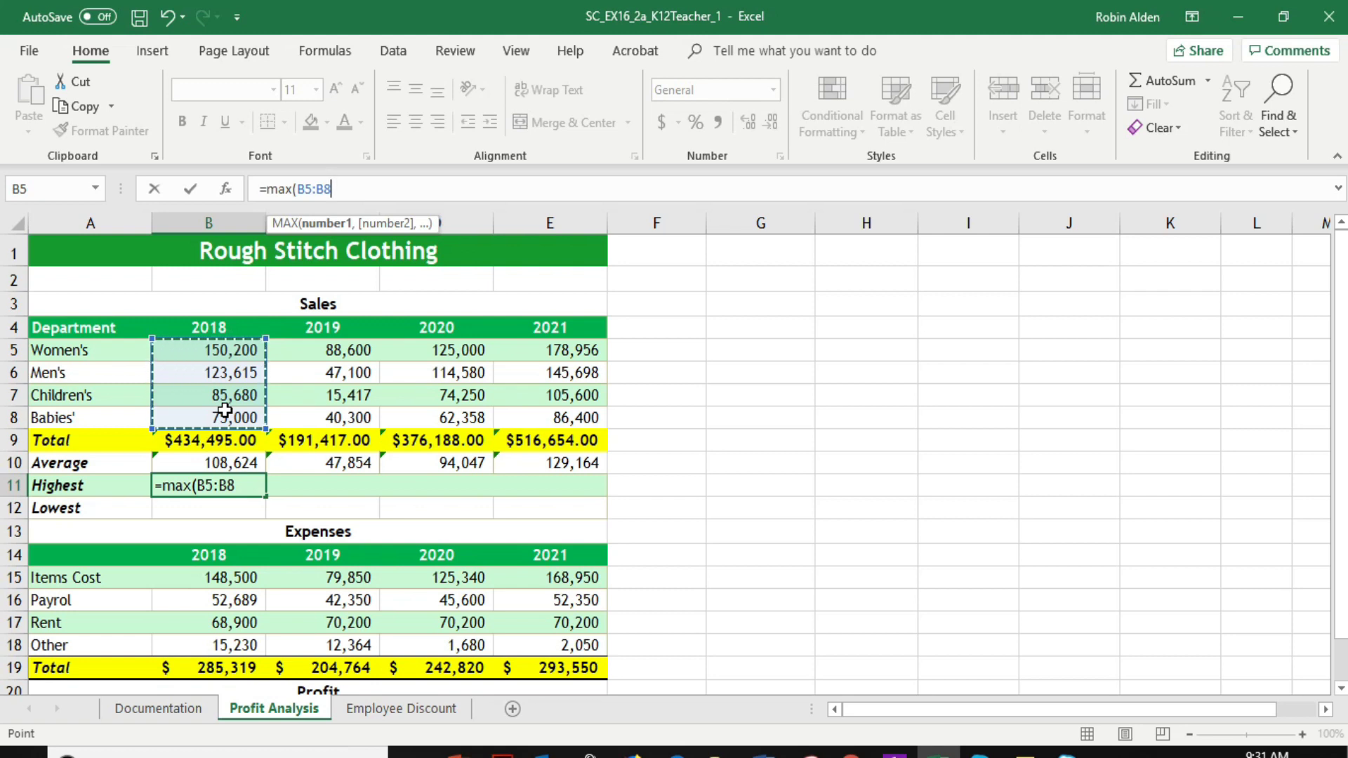
pyautogui.write(')')
pyautogui.press('Return')
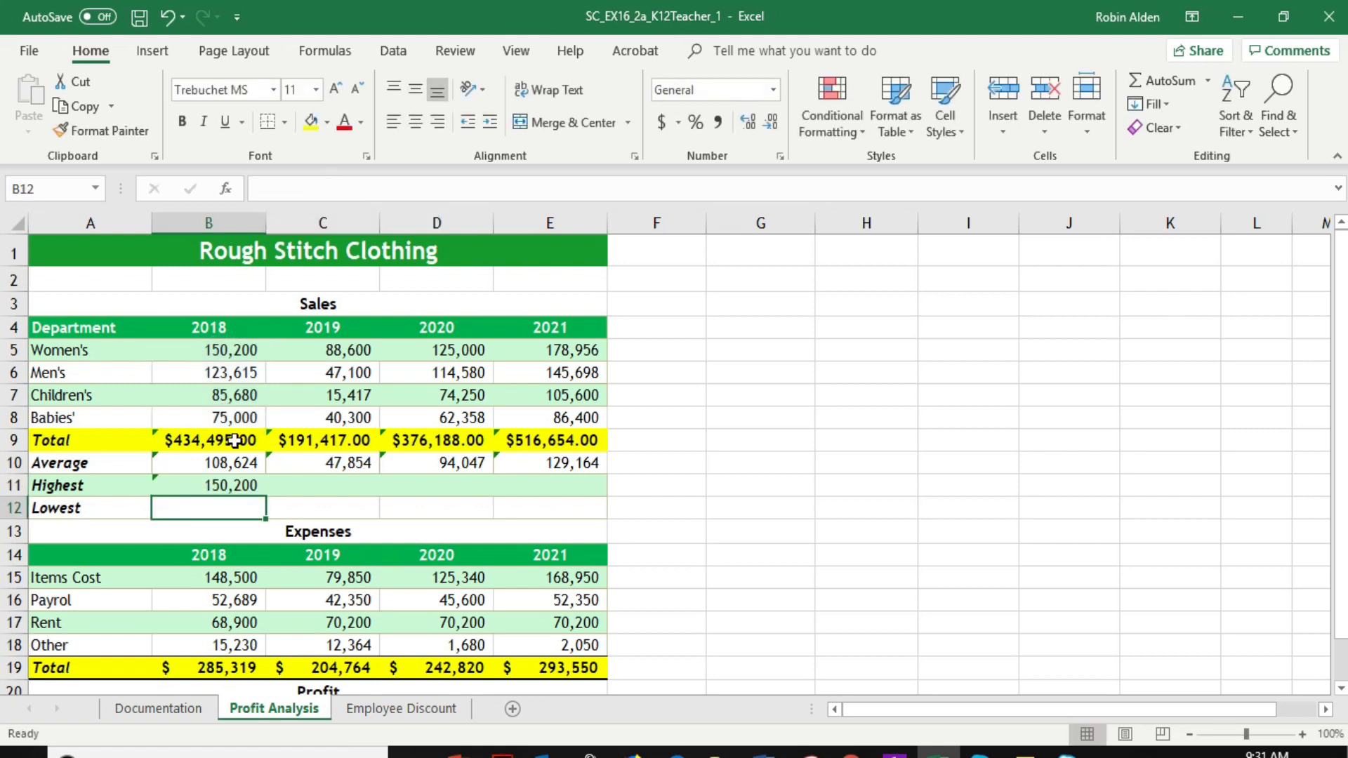
pyautogui.click(244, 485)
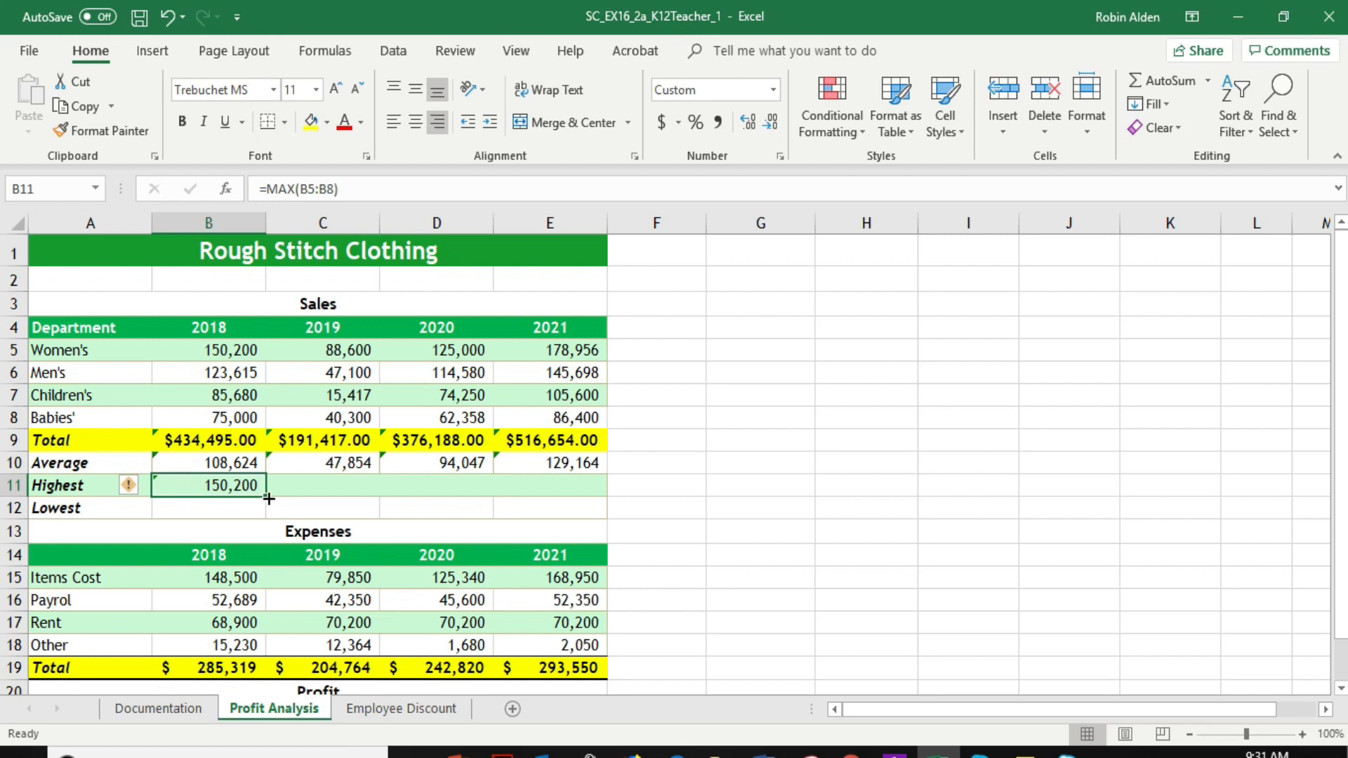
pyautogui.moveTo(263, 496); pyautogui.dragTo(572, 484)
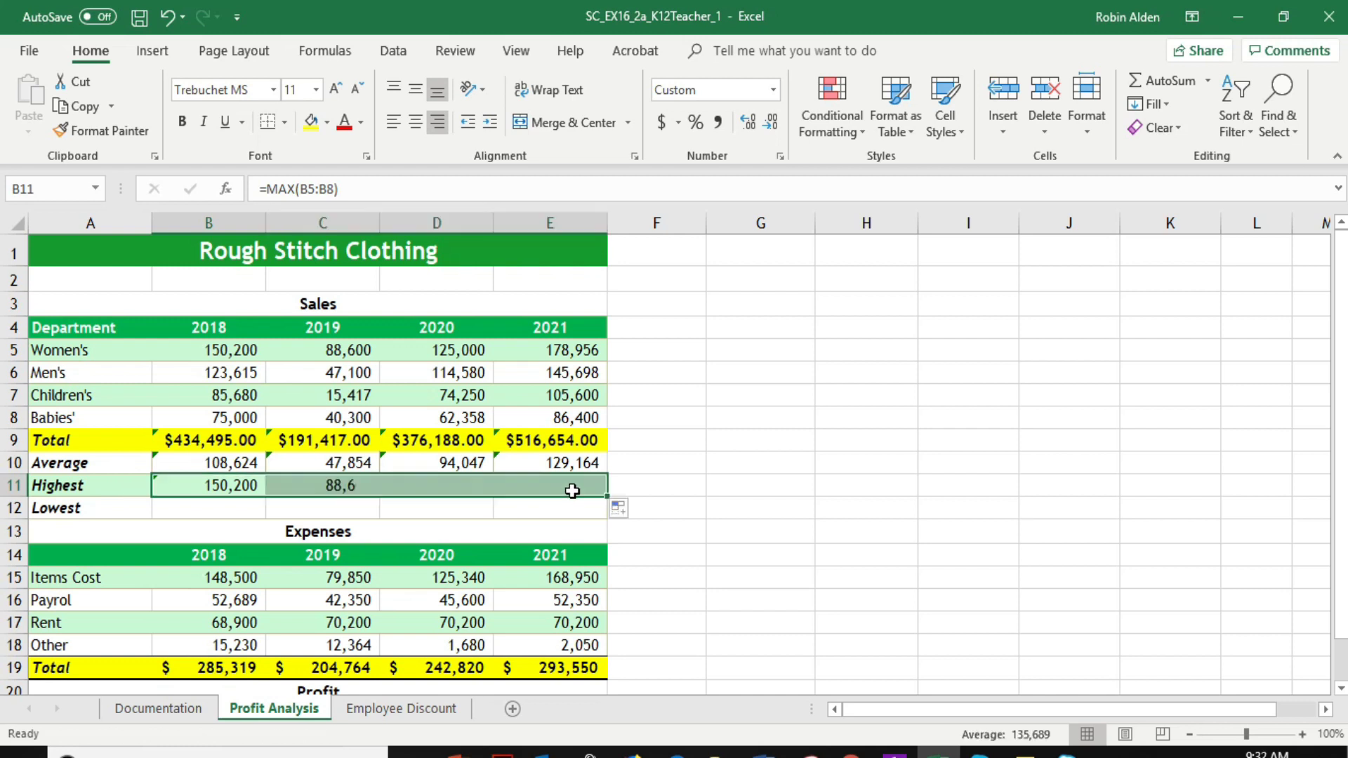
# Enter a MIN formula for B5:B8 in cell B12 and fill it across C12:E12
pyautogui.click(231, 507)
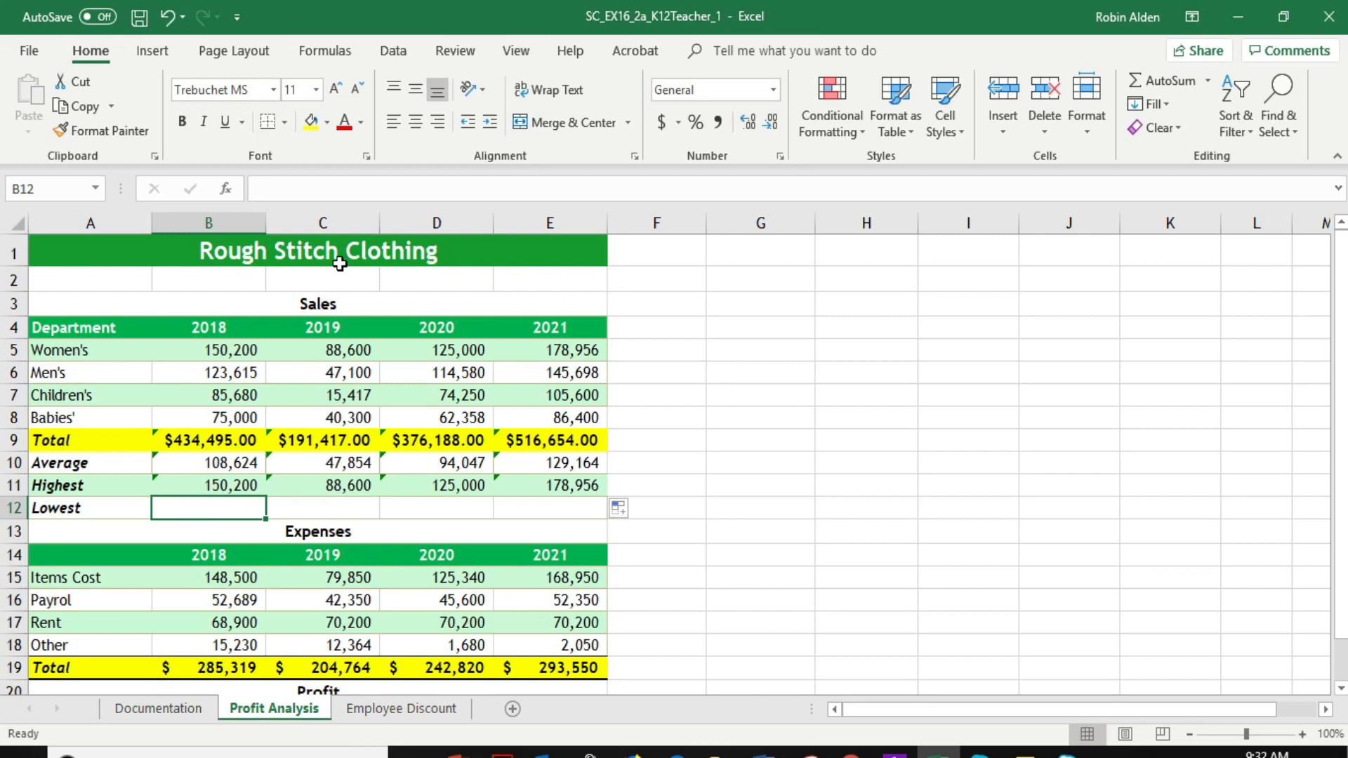
pyautogui.click(283, 189)
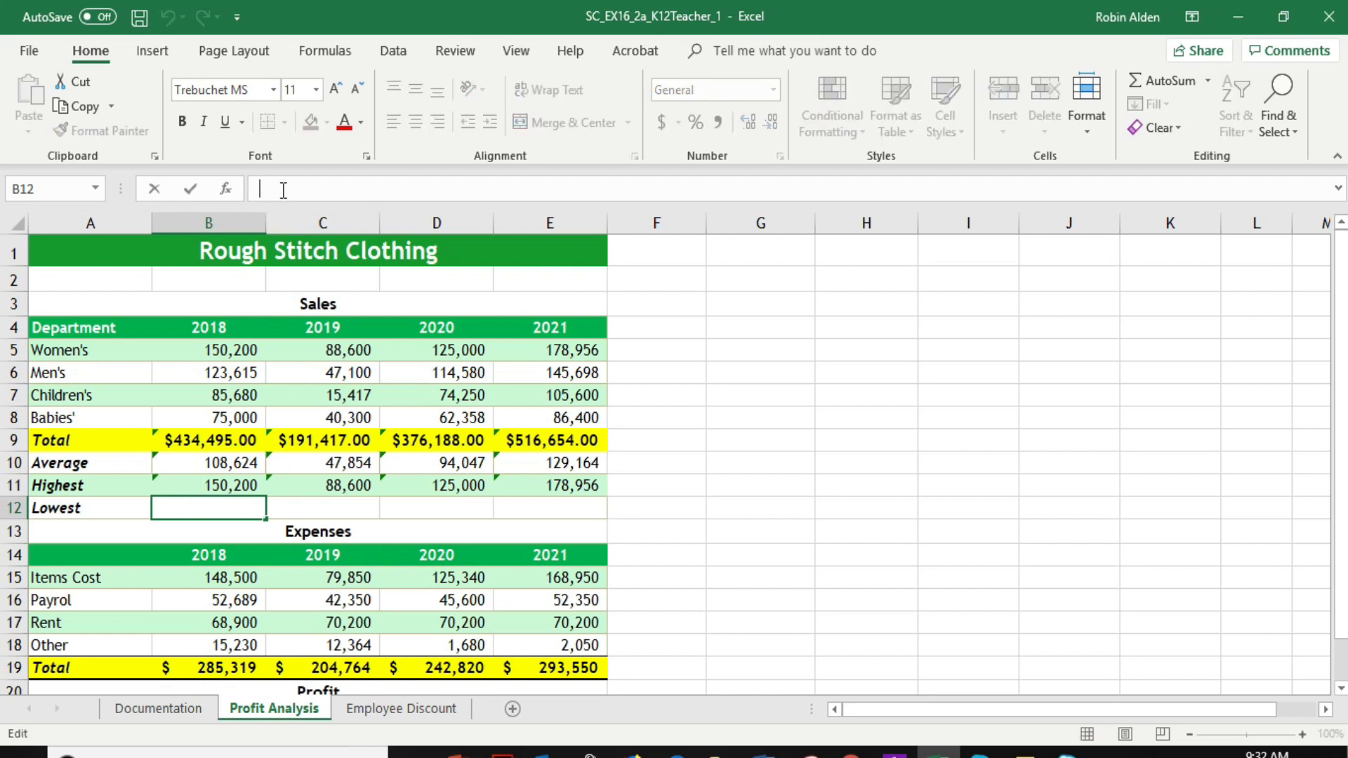
pyautogui.write('=m')
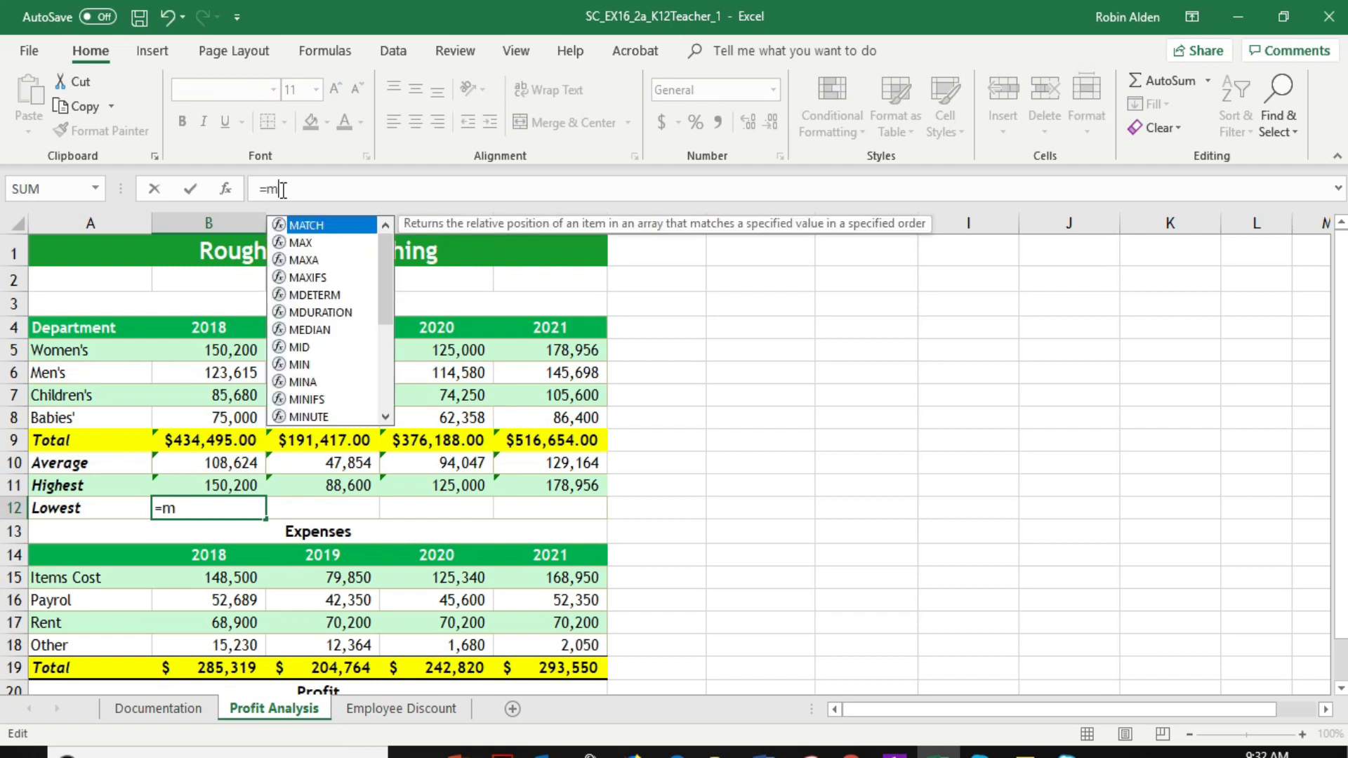
pyautogui.write('i')
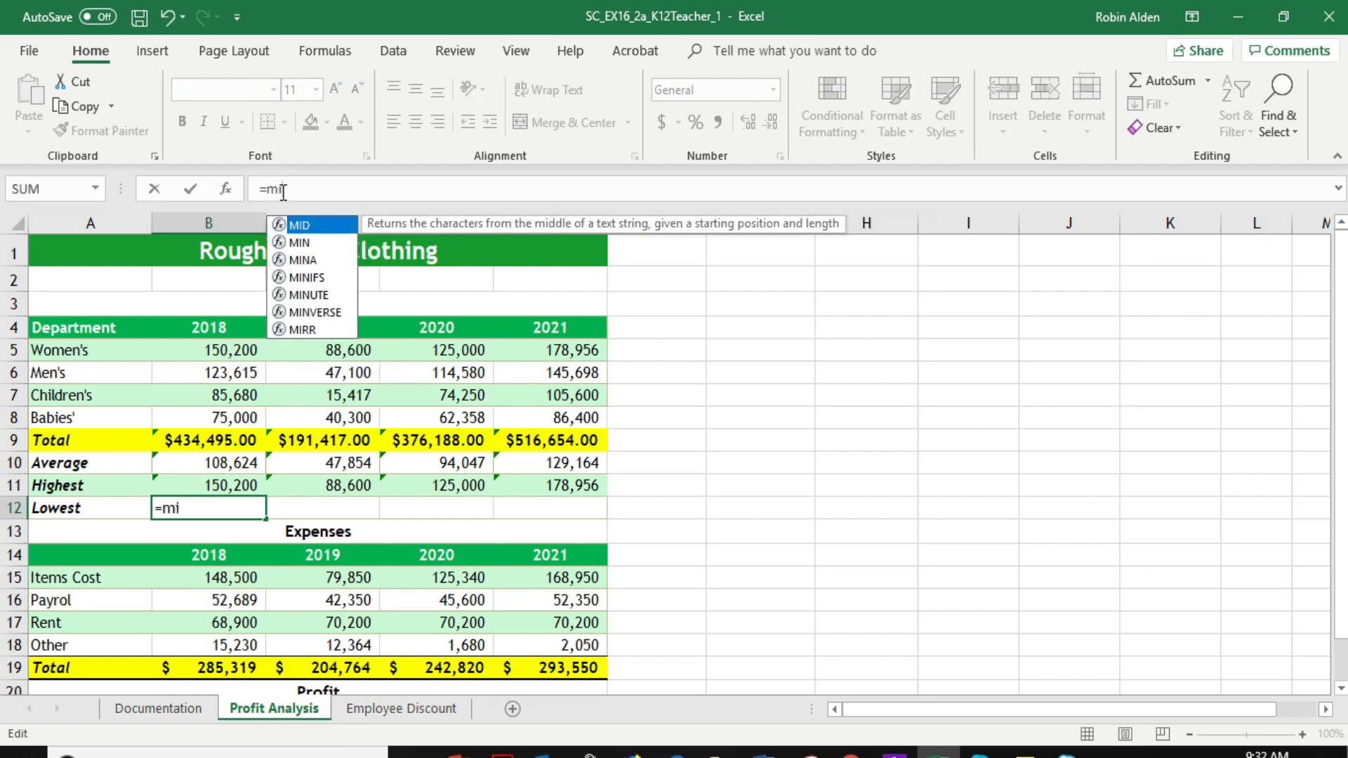
pyautogui.doubleClick(304, 243)
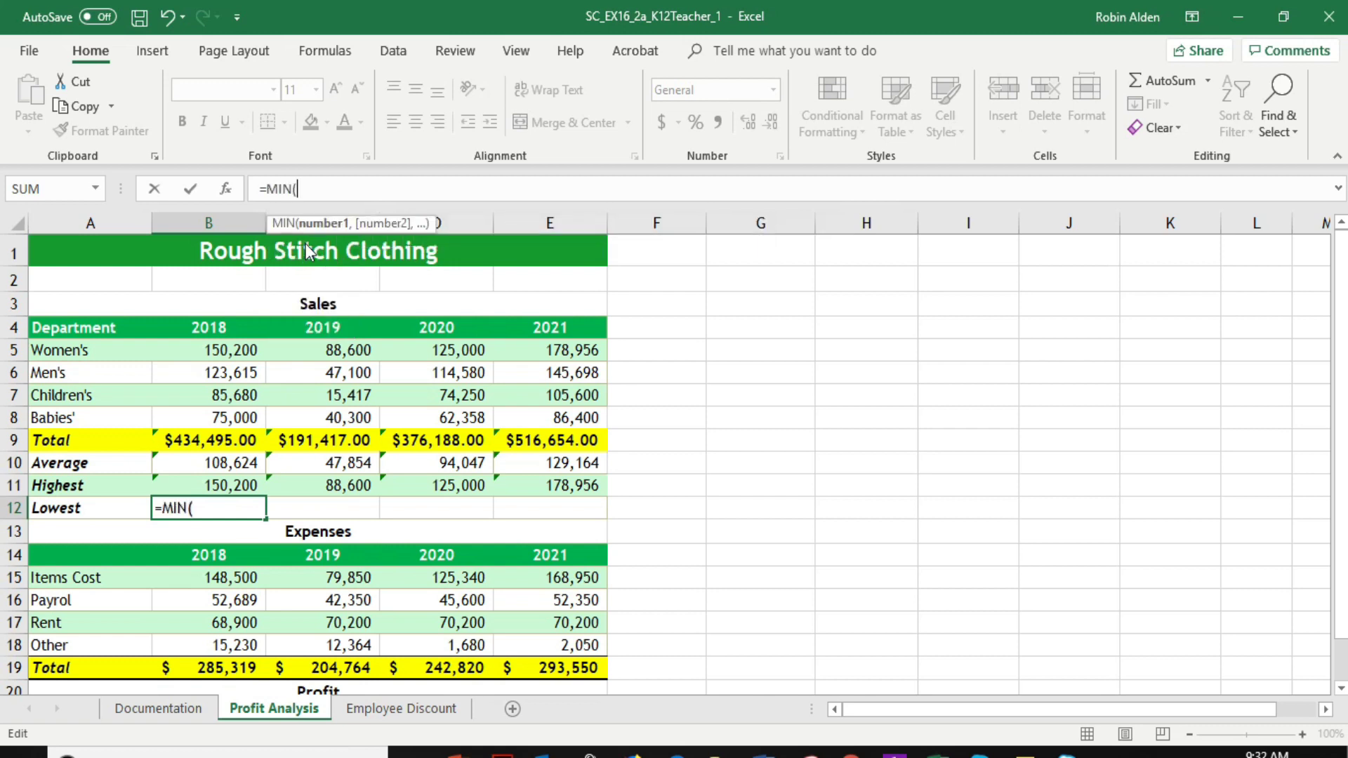
pyautogui.click(240, 350)
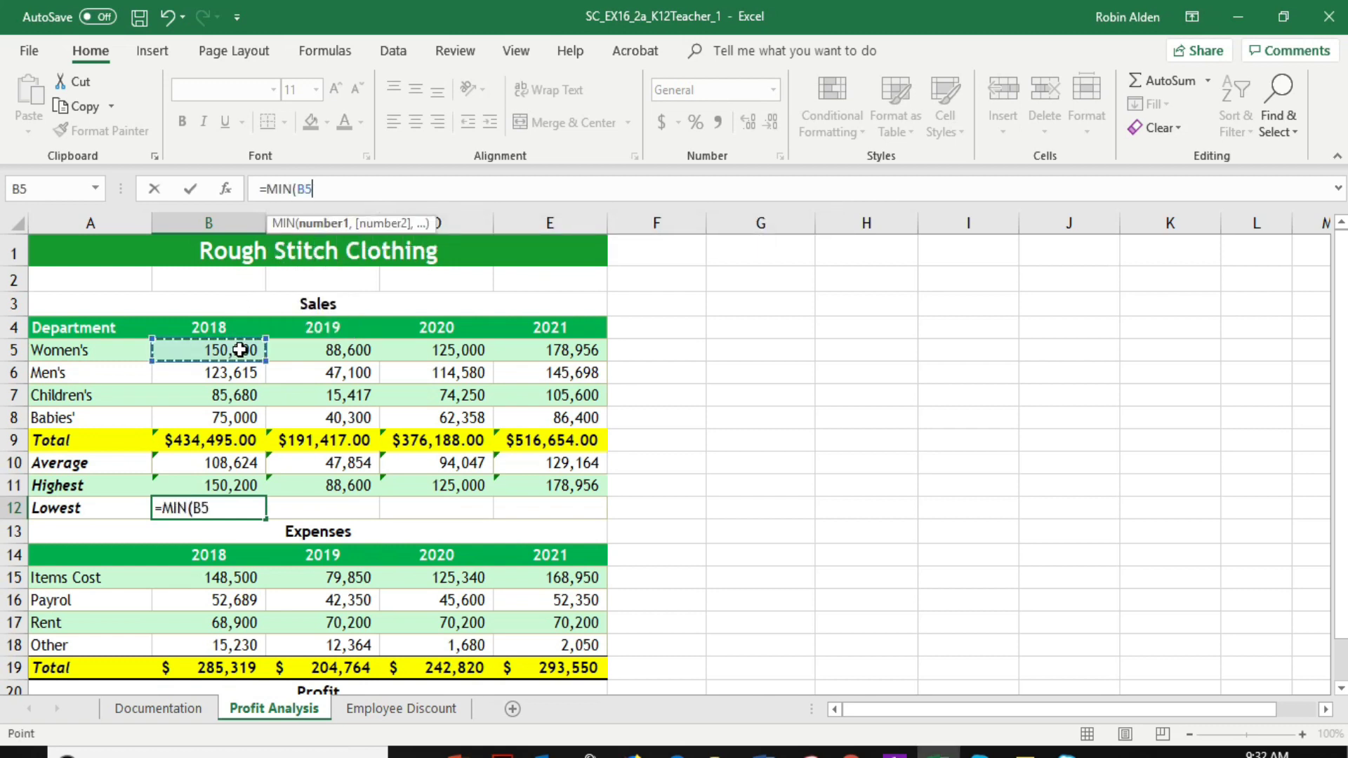
pyautogui.moveTo(240, 349); pyautogui.dragTo(242, 417)
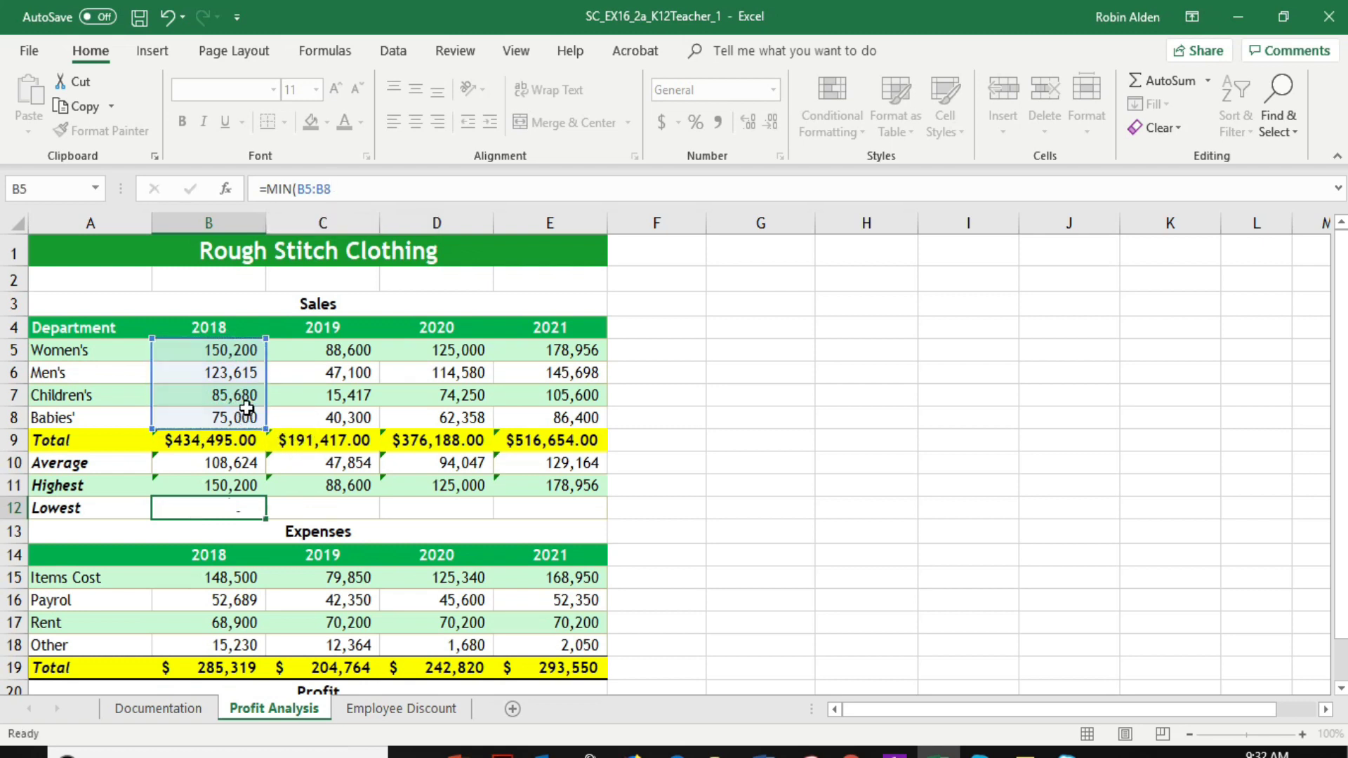
pyautogui.press('Return')
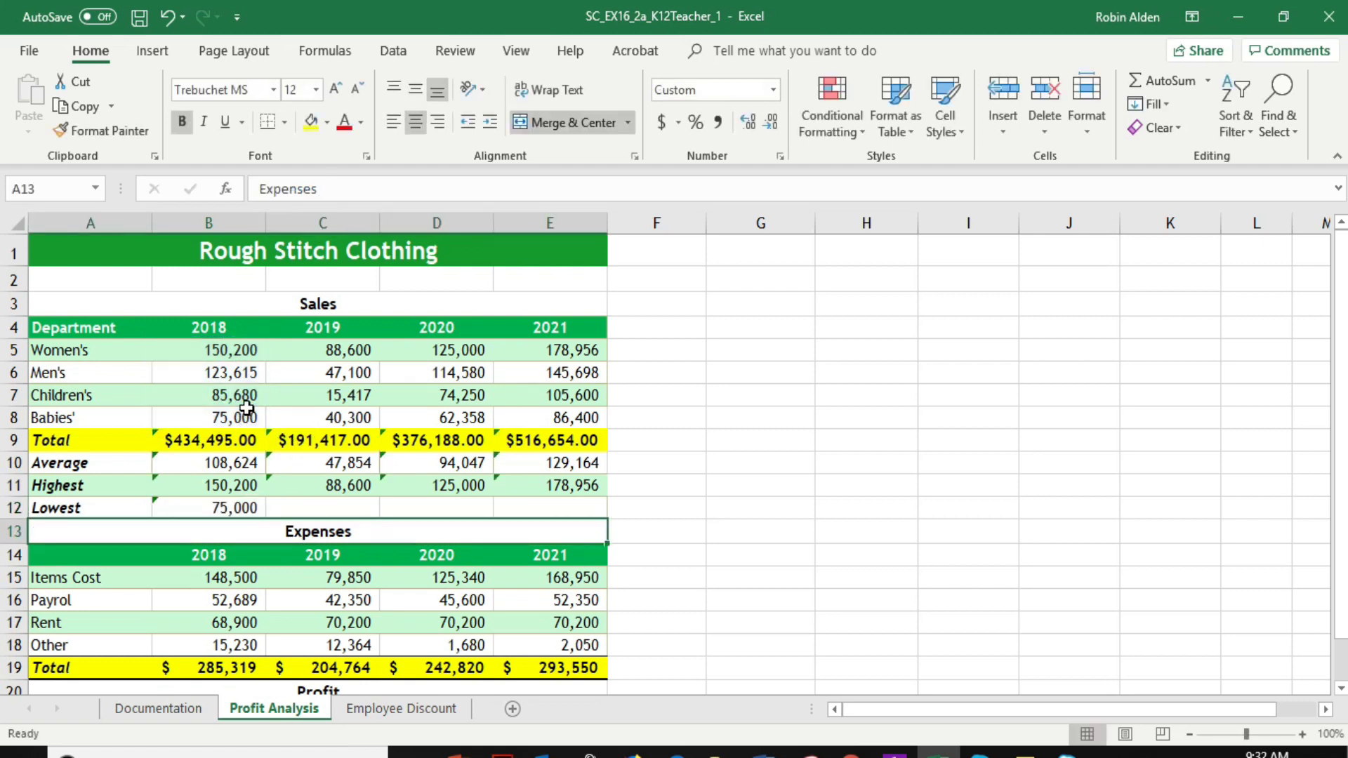
pyautogui.click(260, 508)
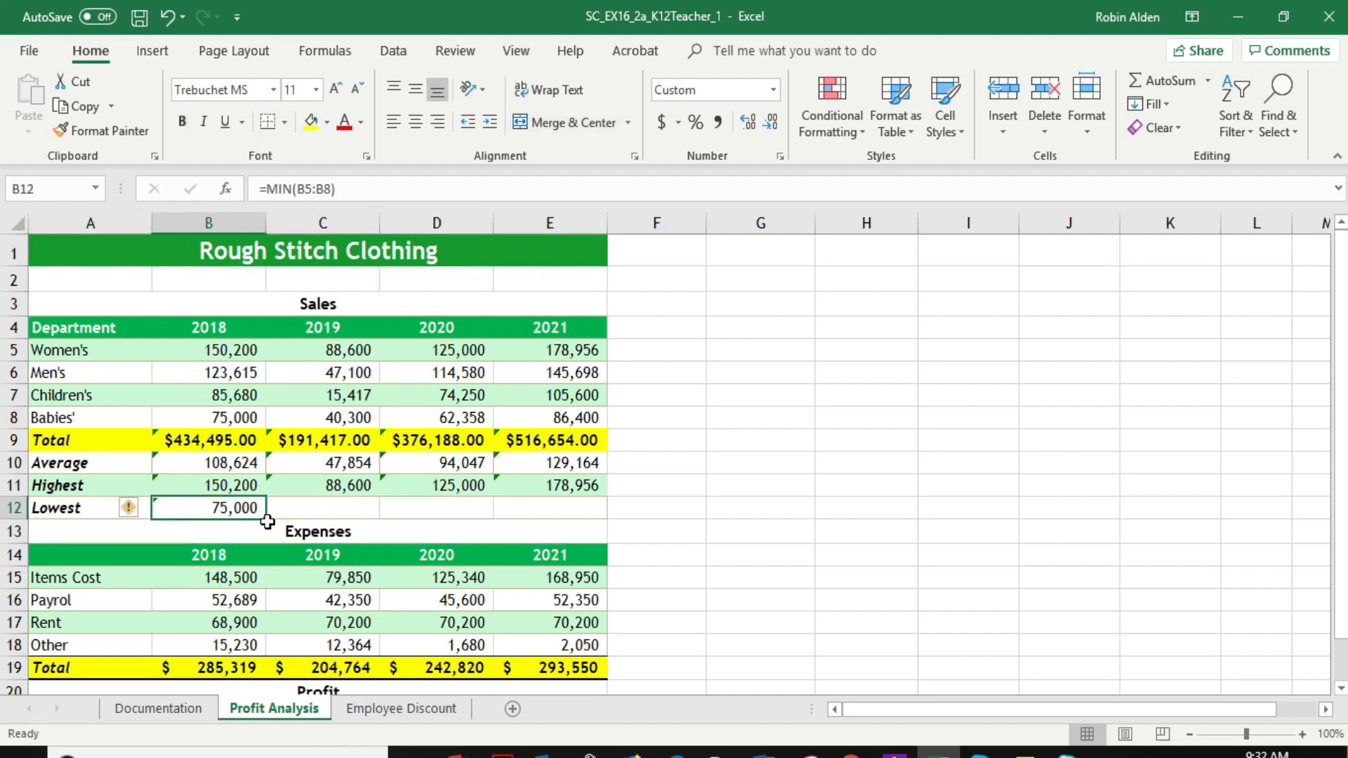
pyautogui.moveTo(265, 520); pyautogui.dragTo(596, 516)
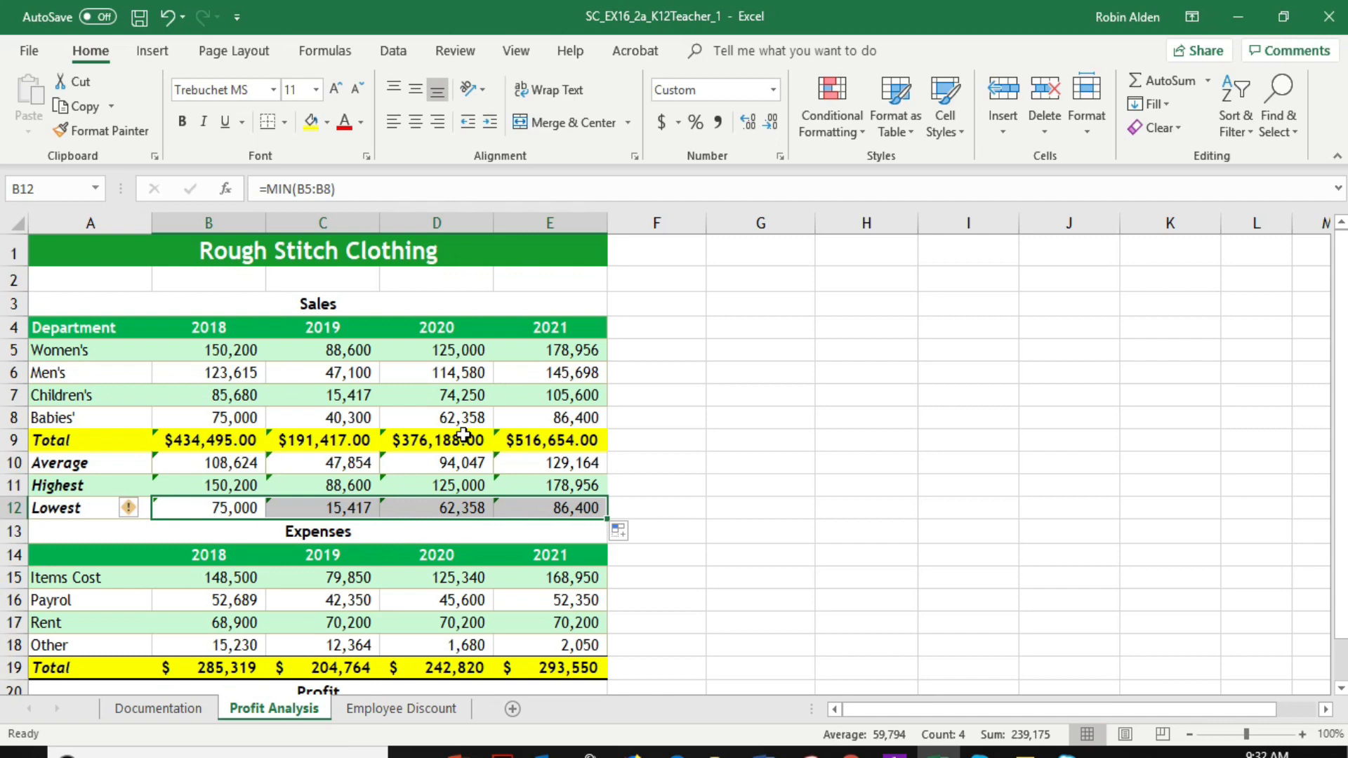
# Apply a Top and Thick Bottom Border to the sales Total row A9:E9
pyautogui.scroll(-2, 342, 475)
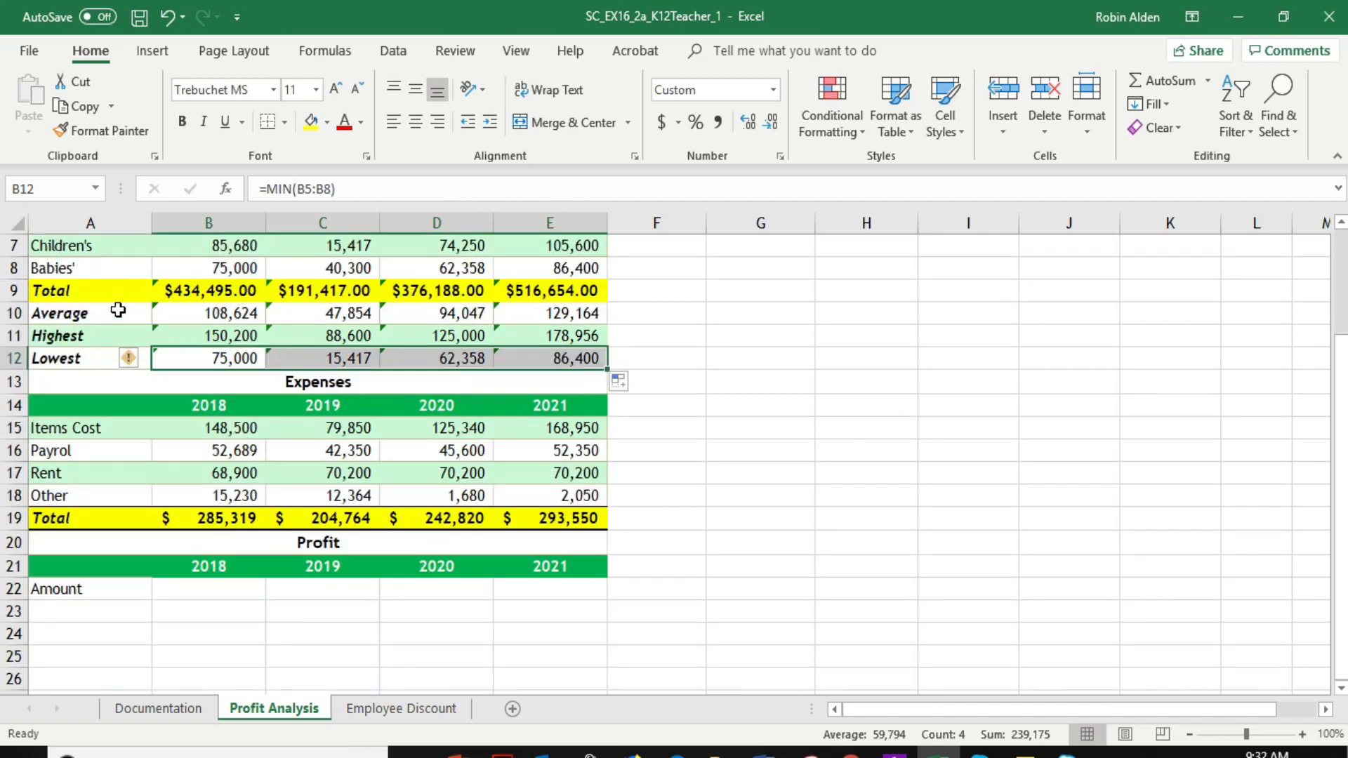
pyautogui.moveTo(46, 294); pyautogui.dragTo(525, 292)
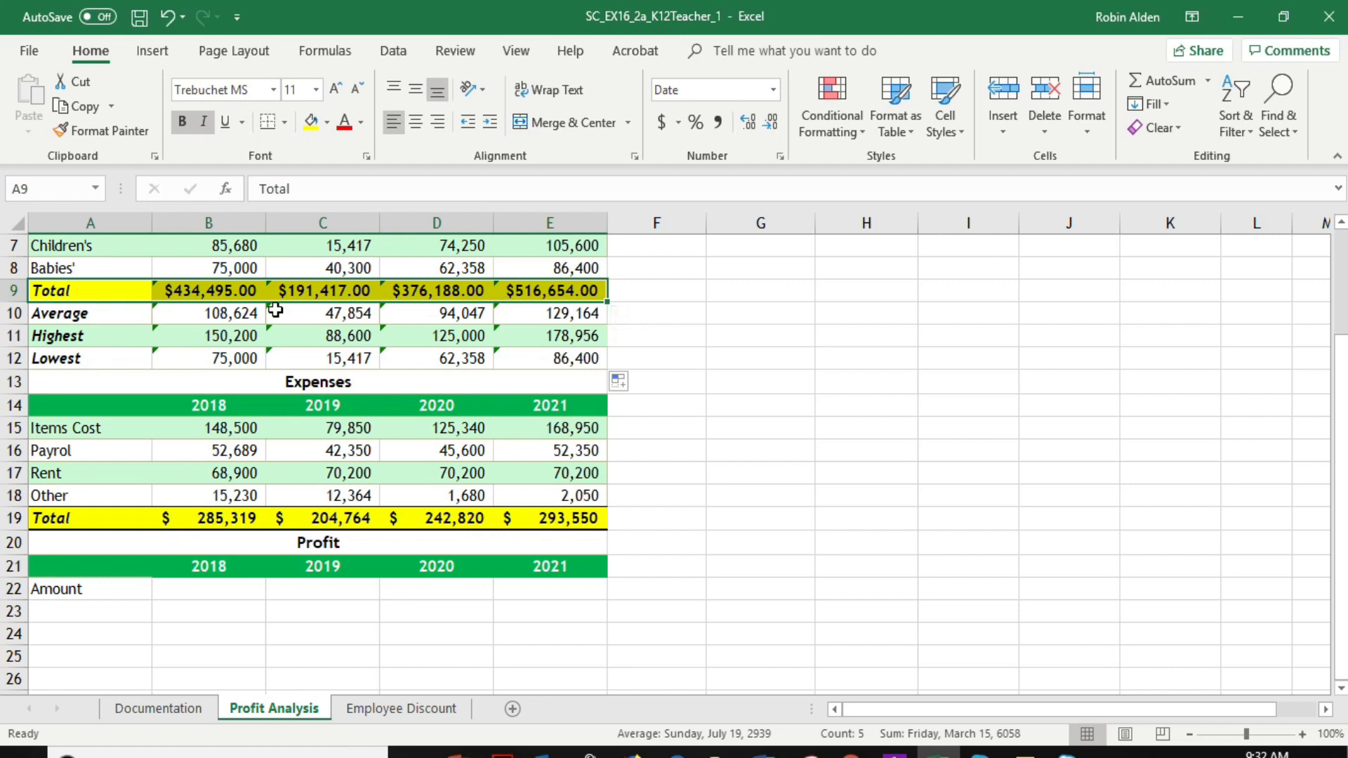
pyautogui.click(284, 124)
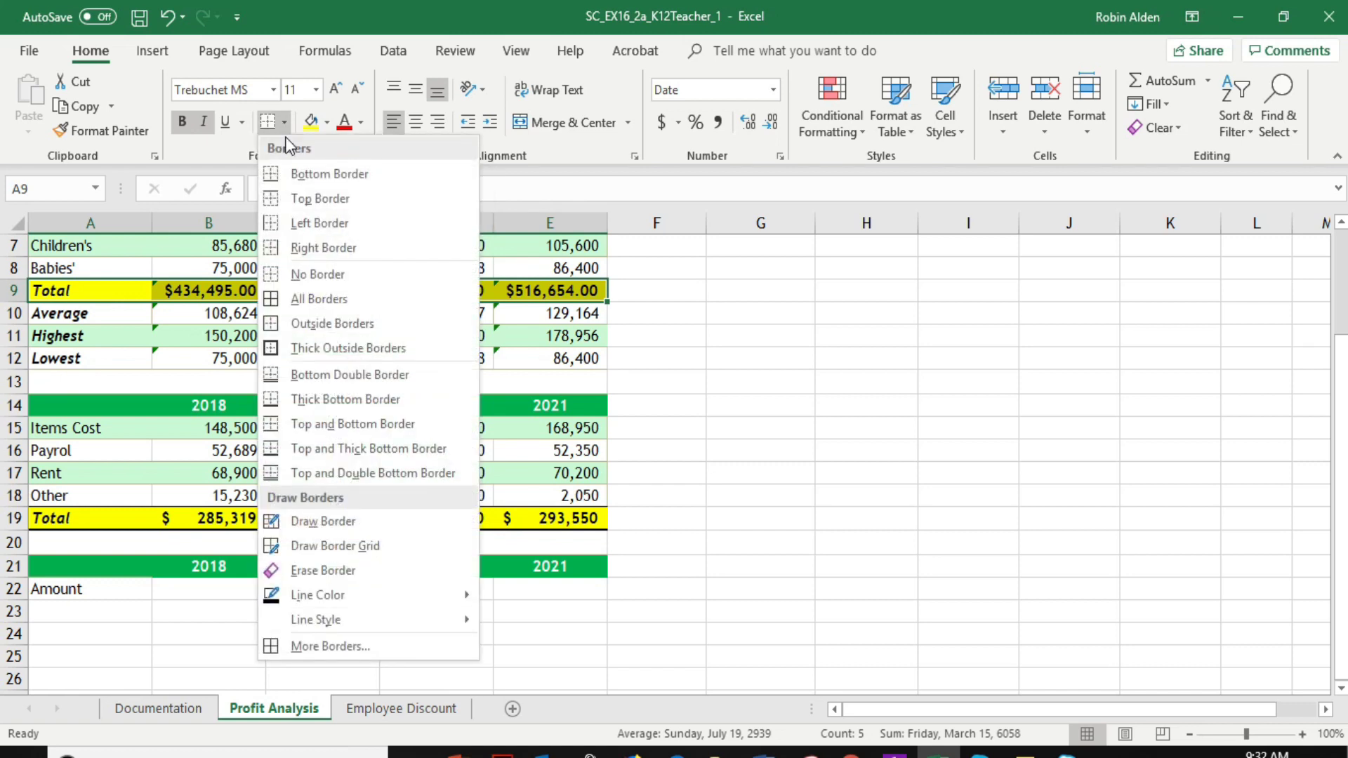
pyautogui.click(337, 449)
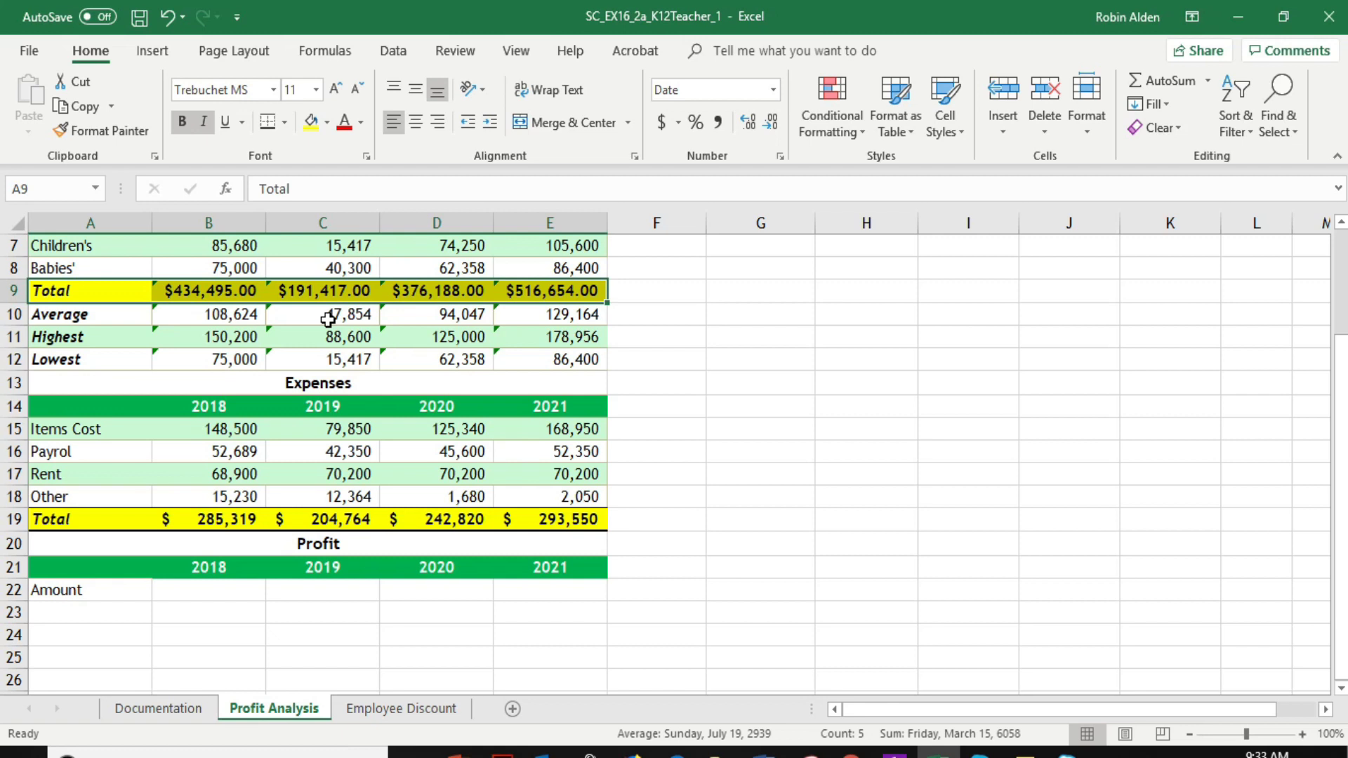
# Enter the profit formula =B9-B19 in cell B22 and fill it across C22:E22
pyautogui.click(208, 591)
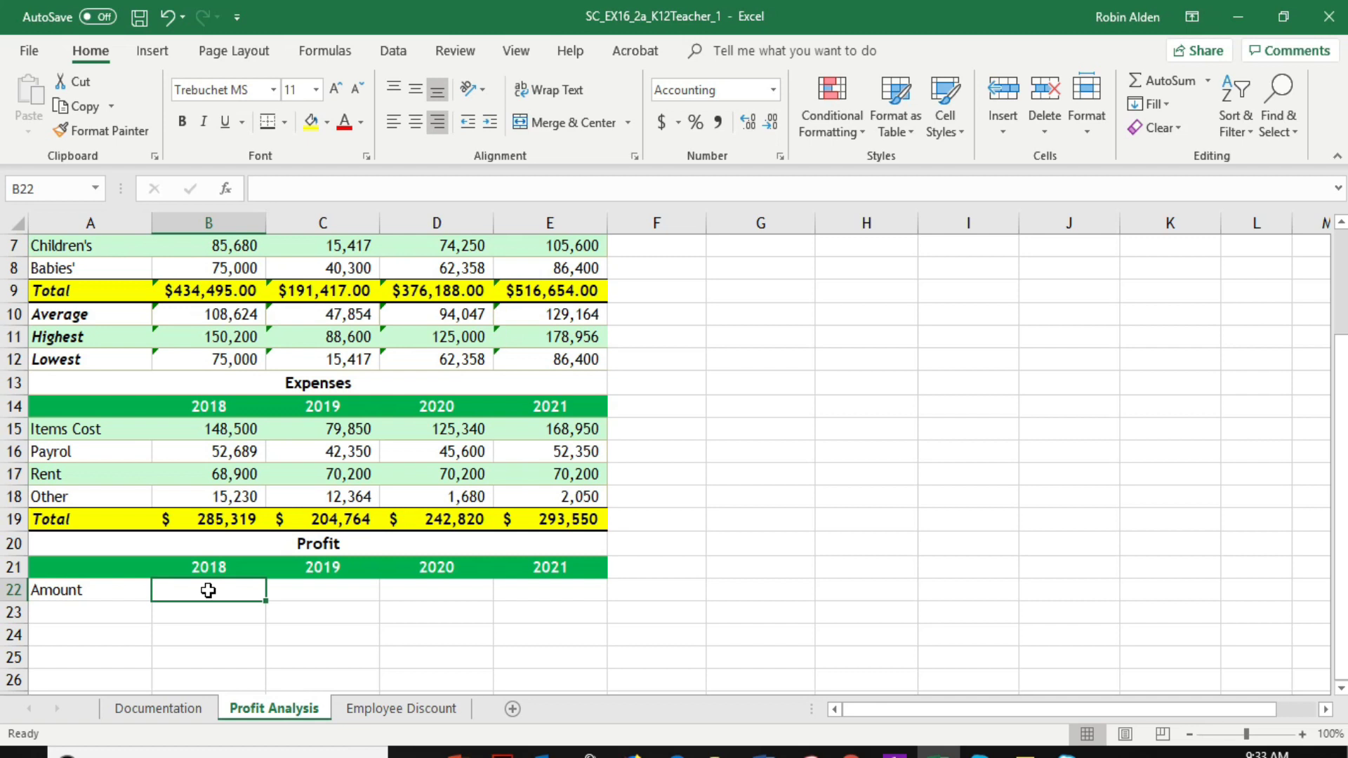
pyautogui.click(260, 188)
pyautogui.write('=')
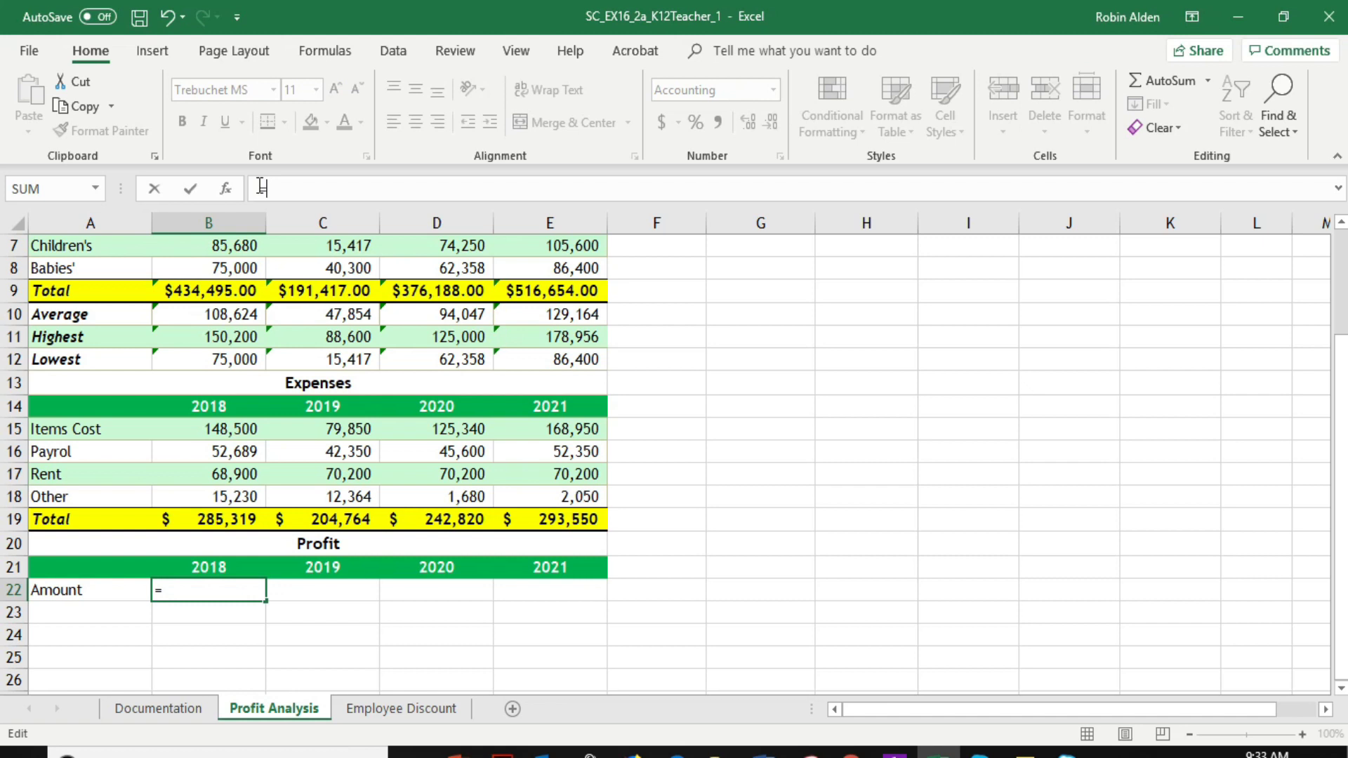
pyautogui.click(223, 290)
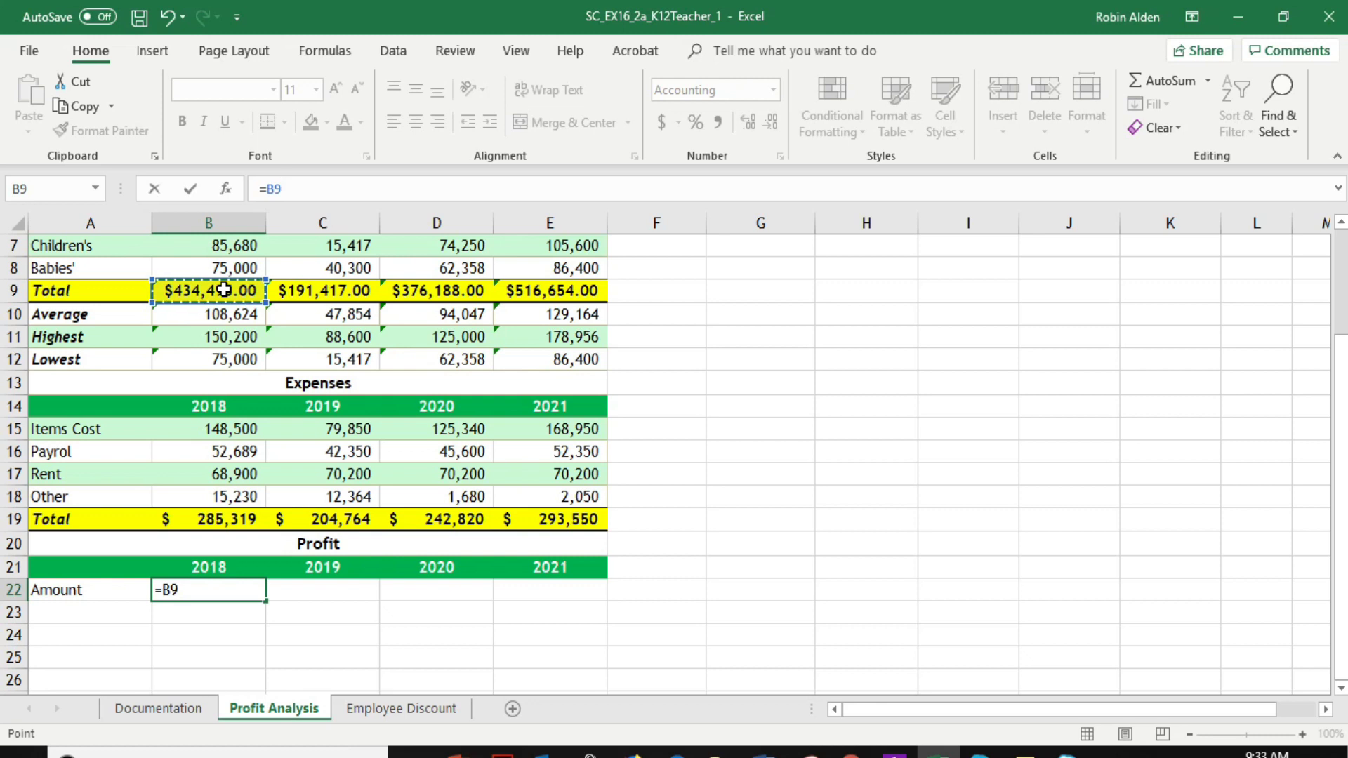
pyautogui.write('-')
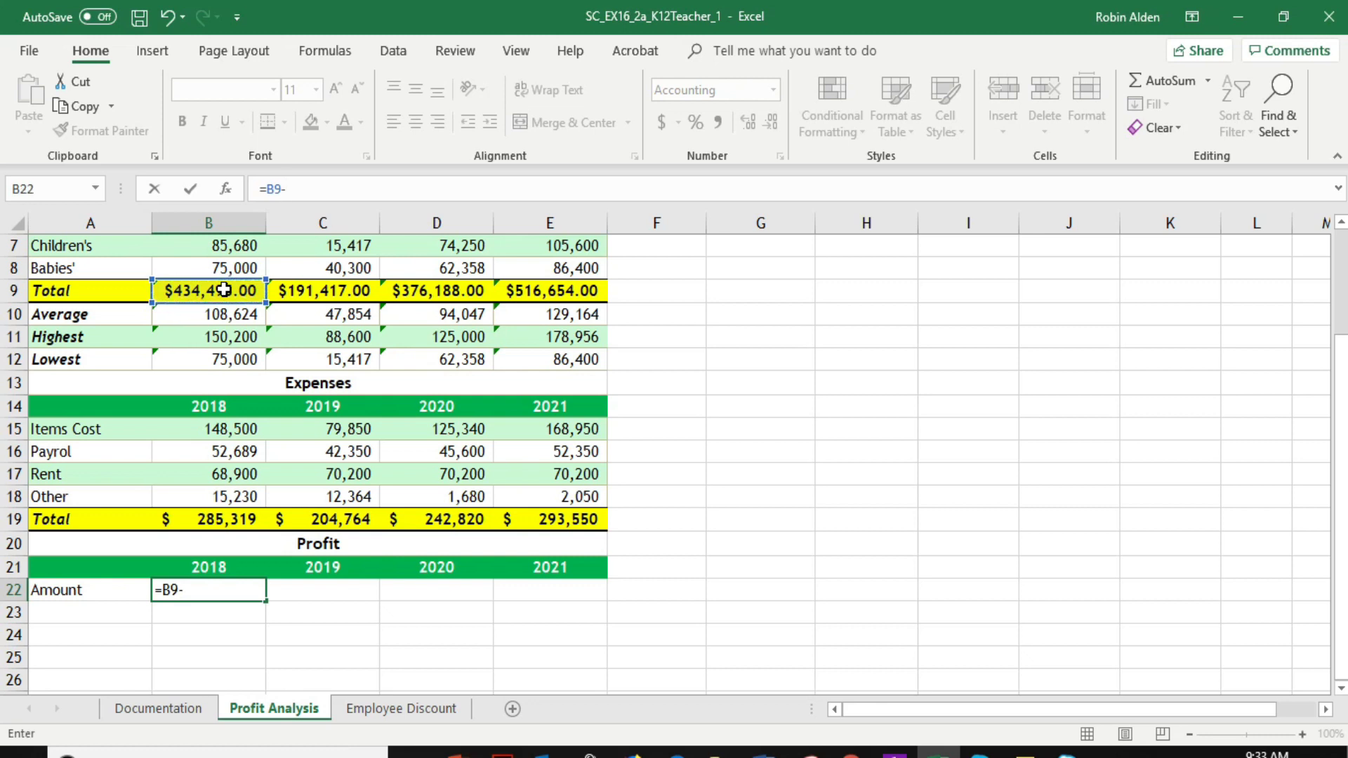
pyautogui.click(219, 519)
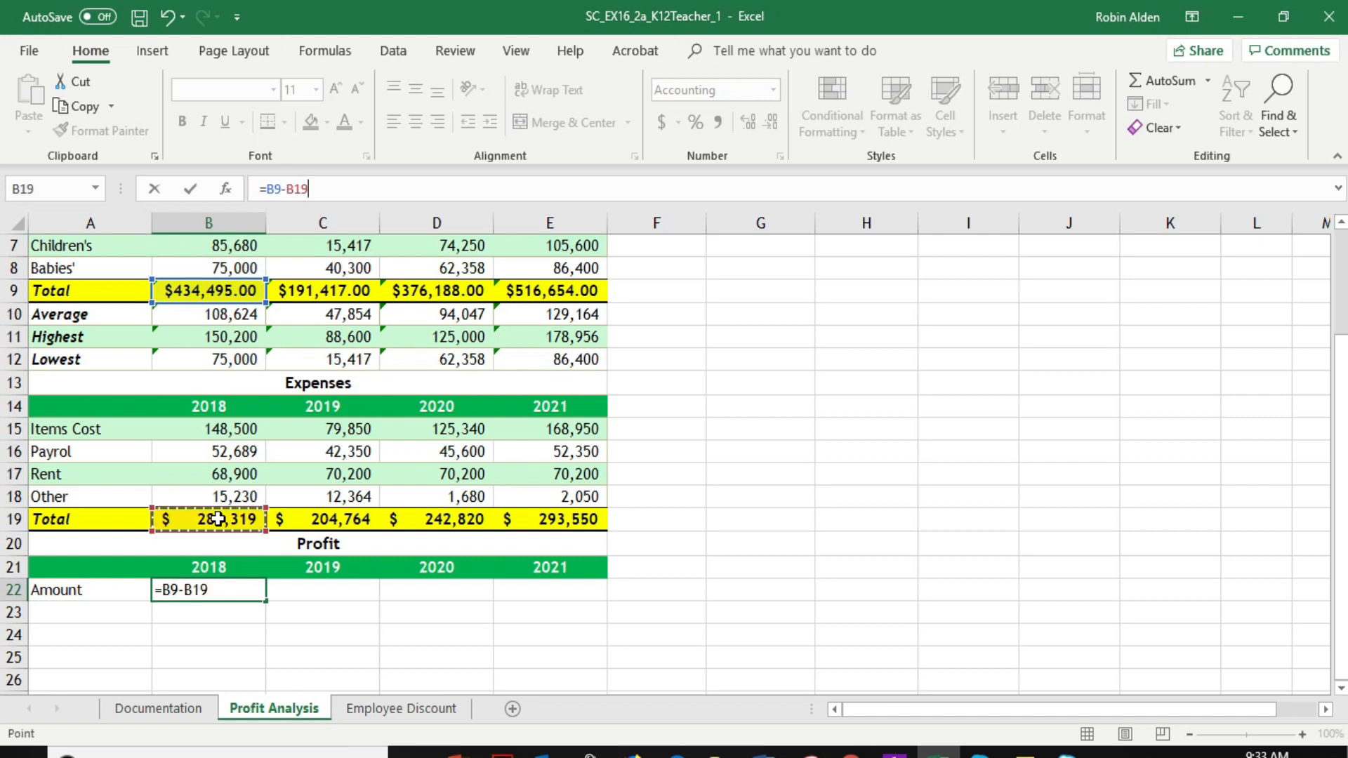
pyautogui.press('Return')
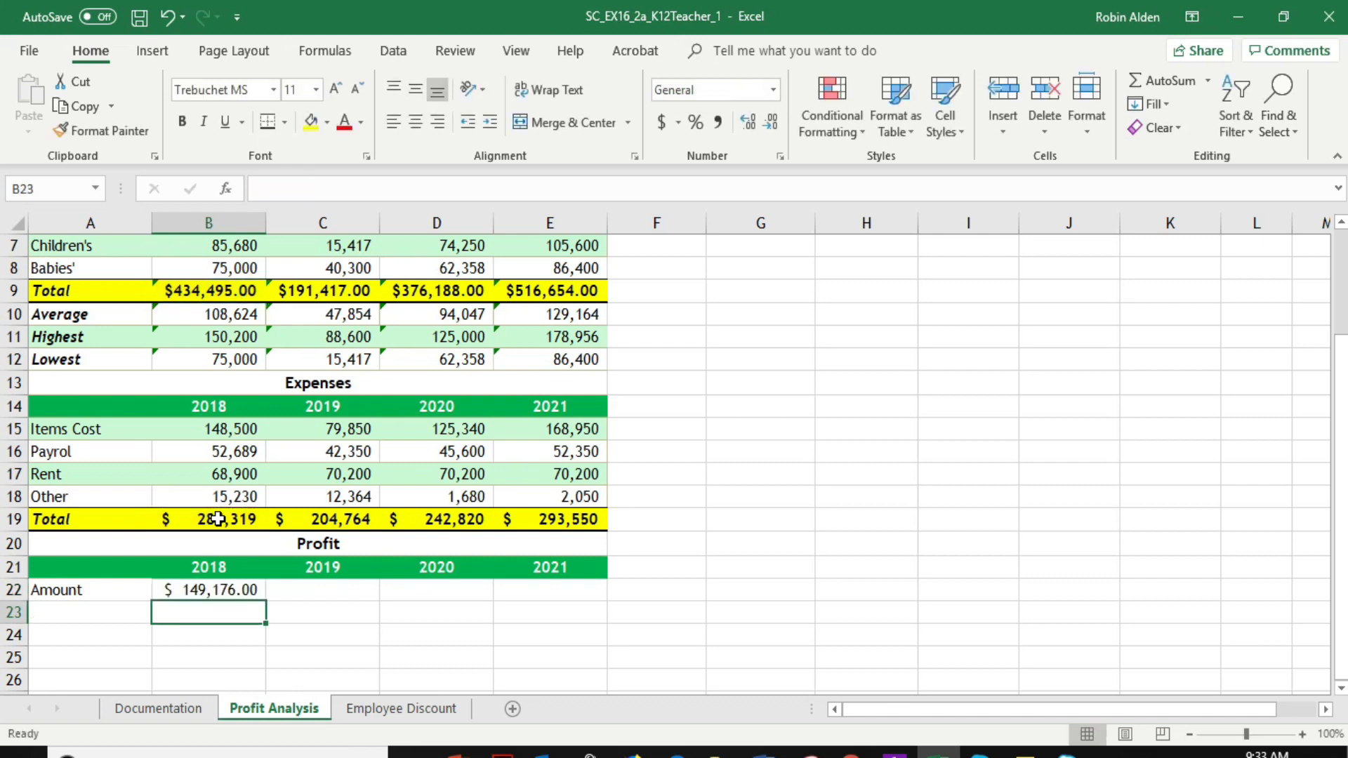
pyautogui.click(240, 590)
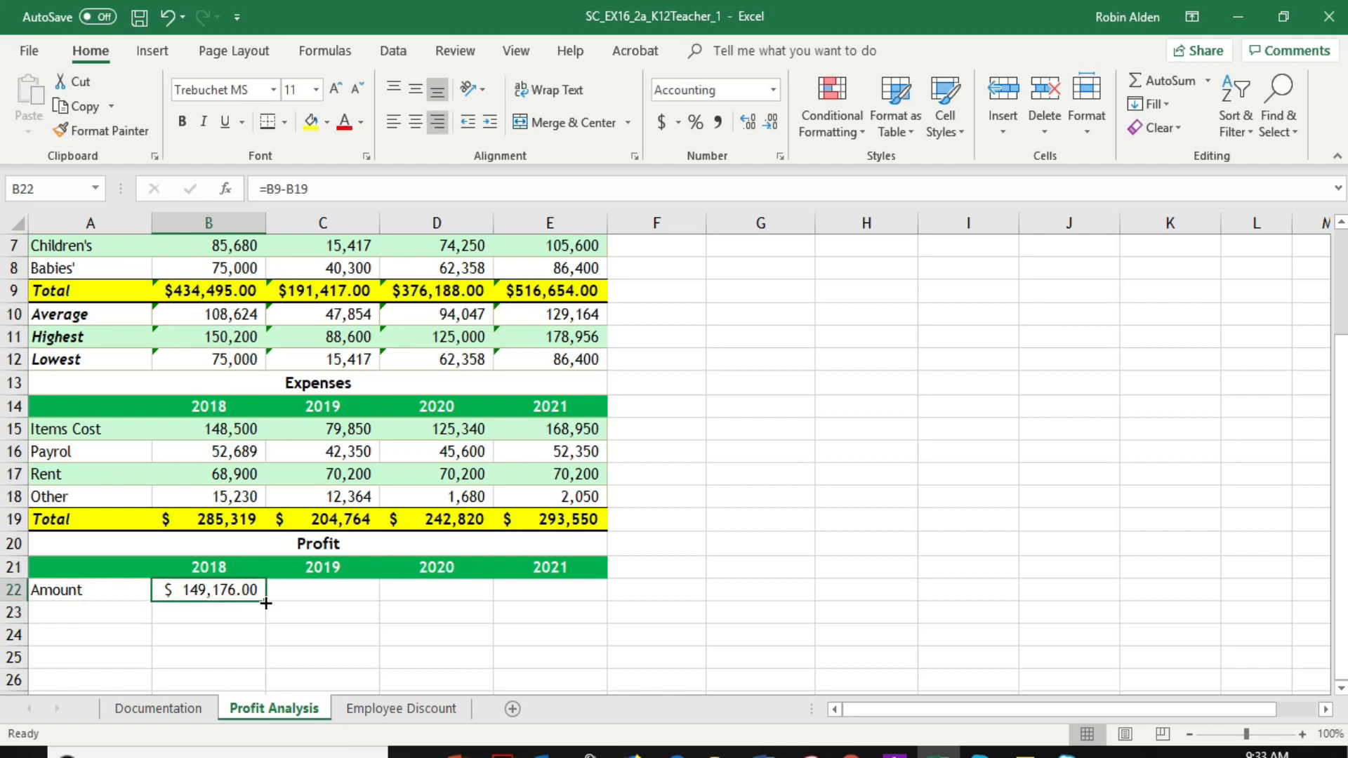
pyautogui.moveTo(267, 602); pyautogui.dragTo(606, 597)
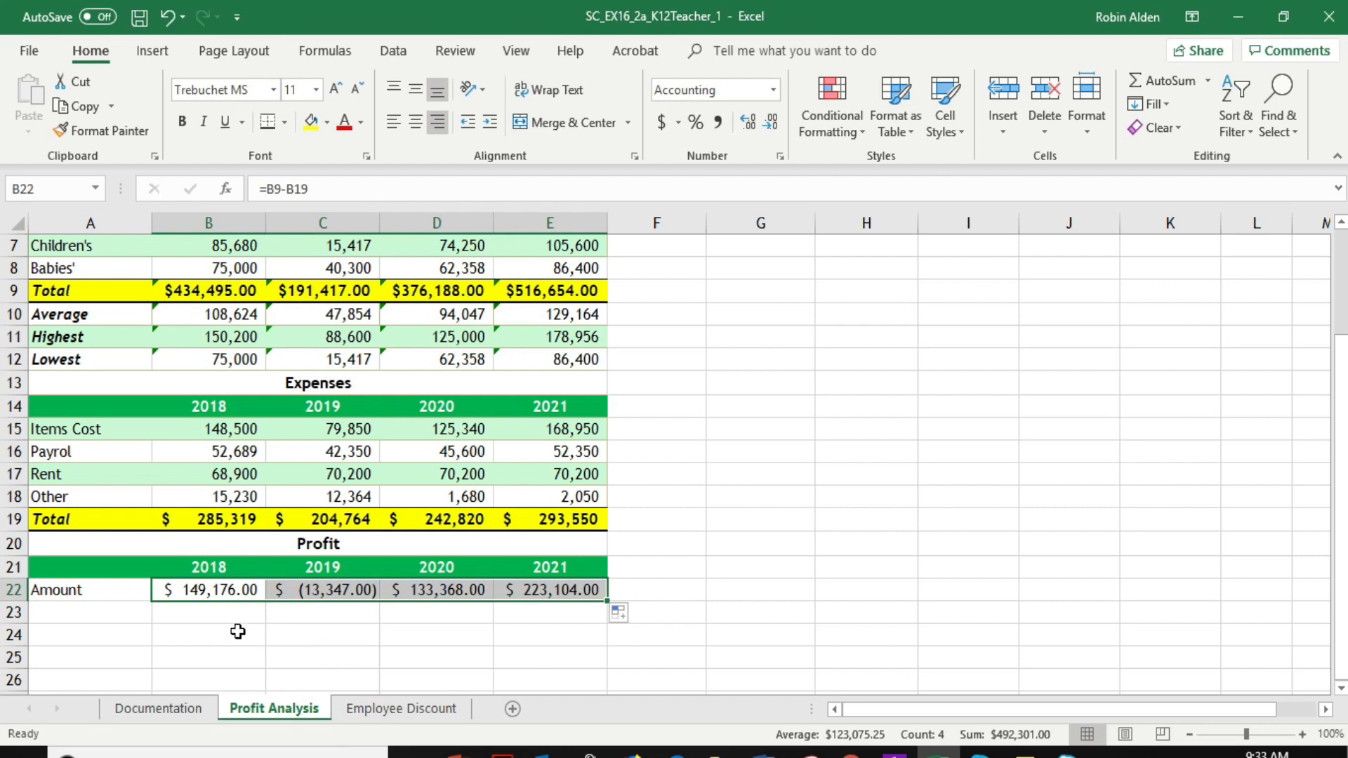
# Create a conditional formatting rule for cell B22 that formats only cells with a value less than 0
pyautogui.click(210, 589)
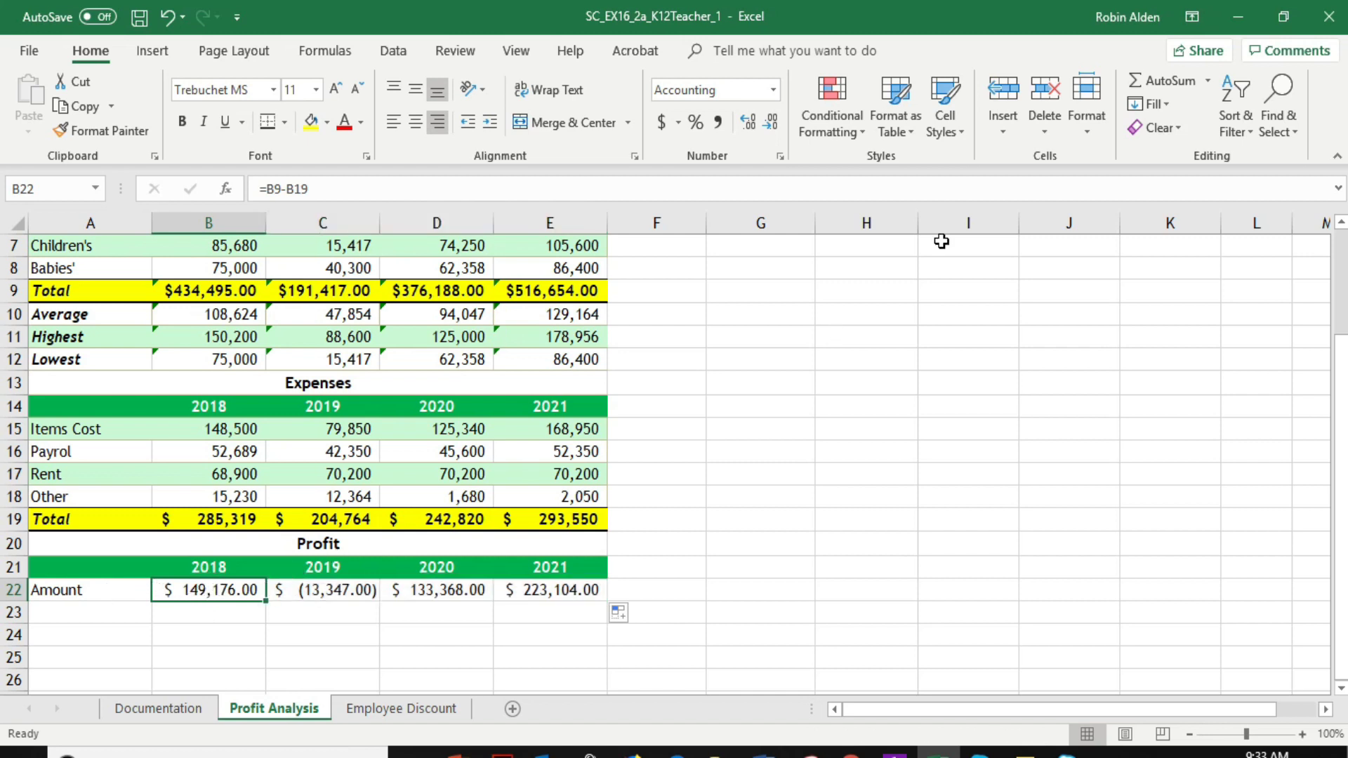
pyautogui.click(842, 99)
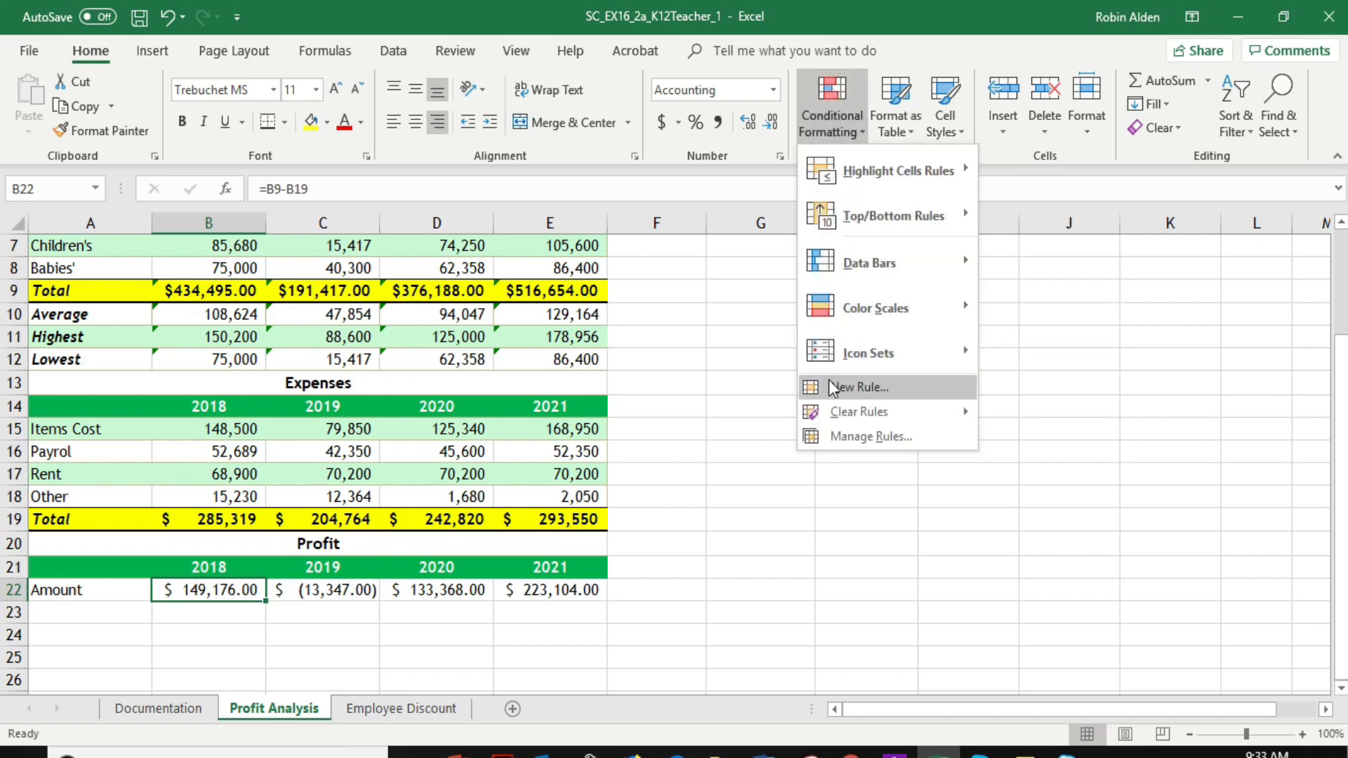
pyautogui.click(850, 387)
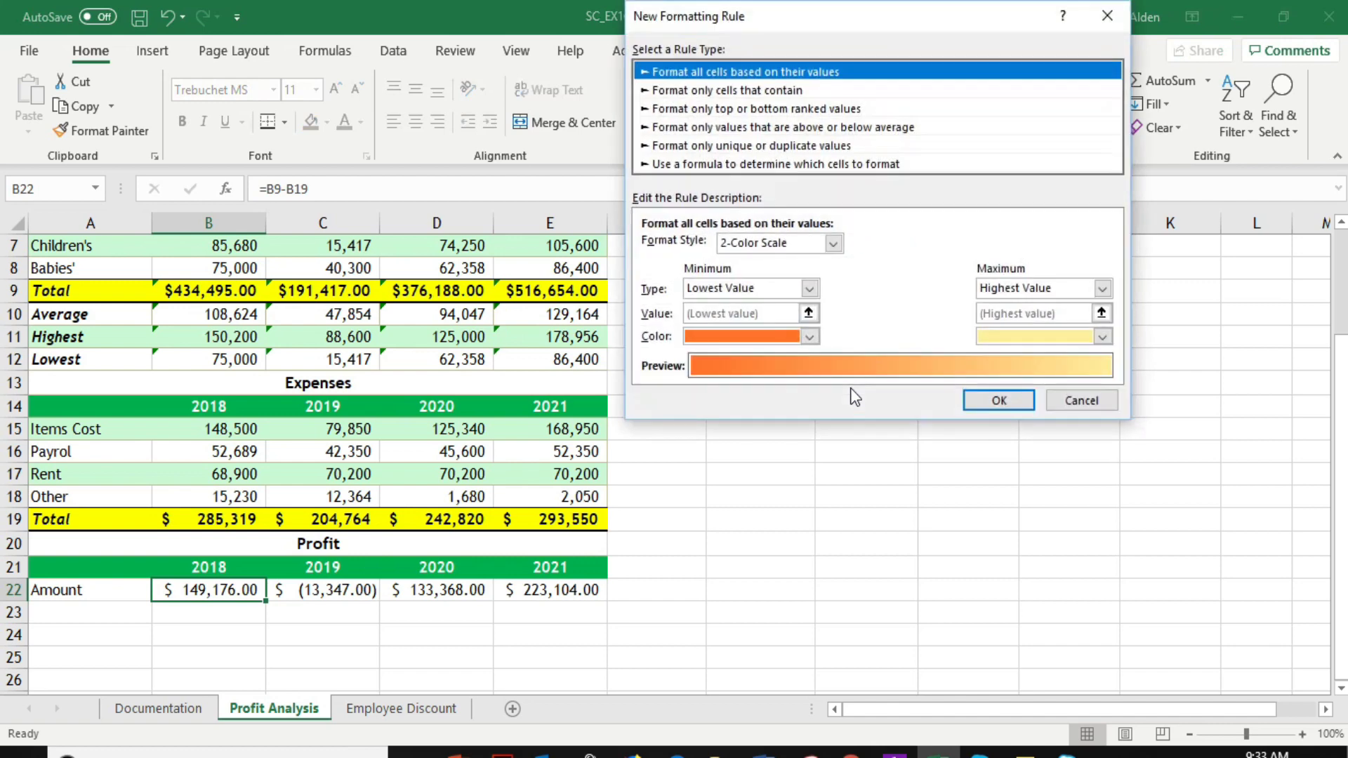
pyautogui.click(782, 91)
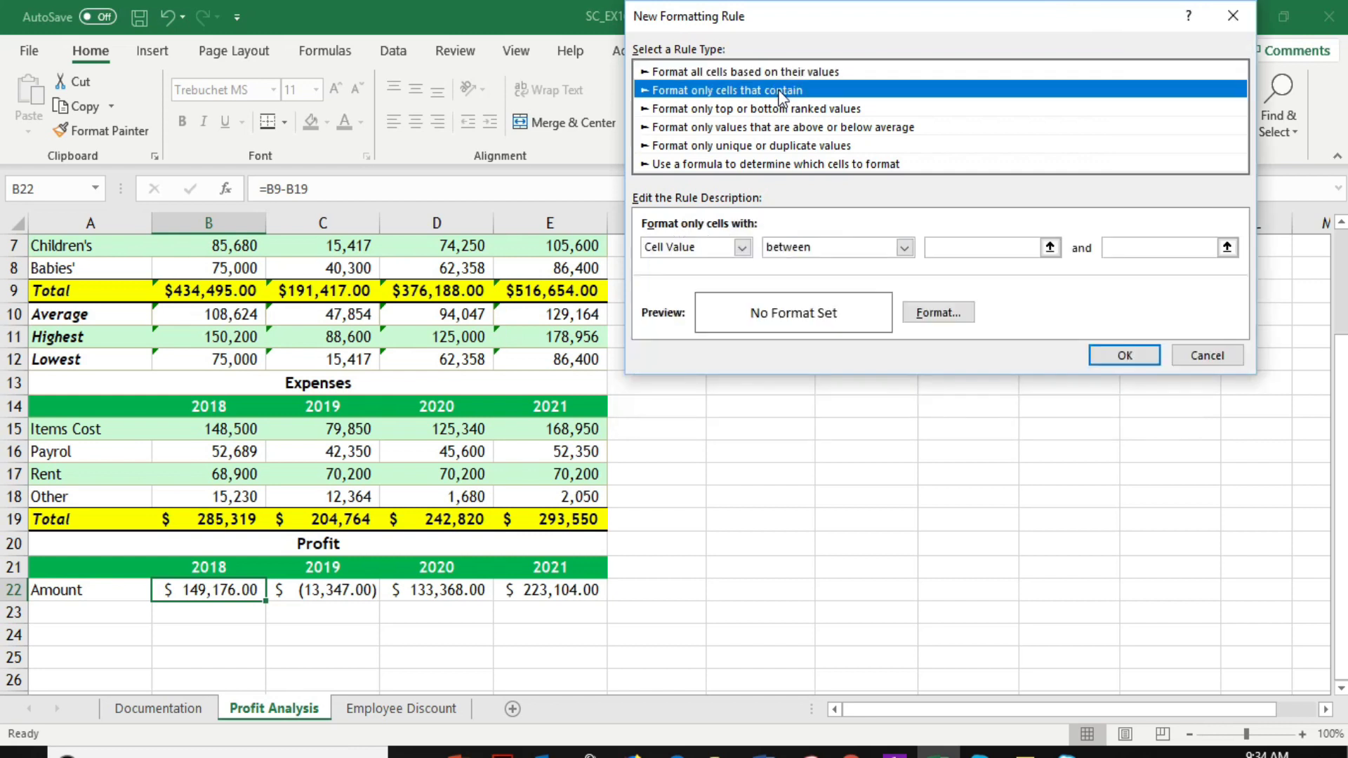
pyautogui.click(904, 248)
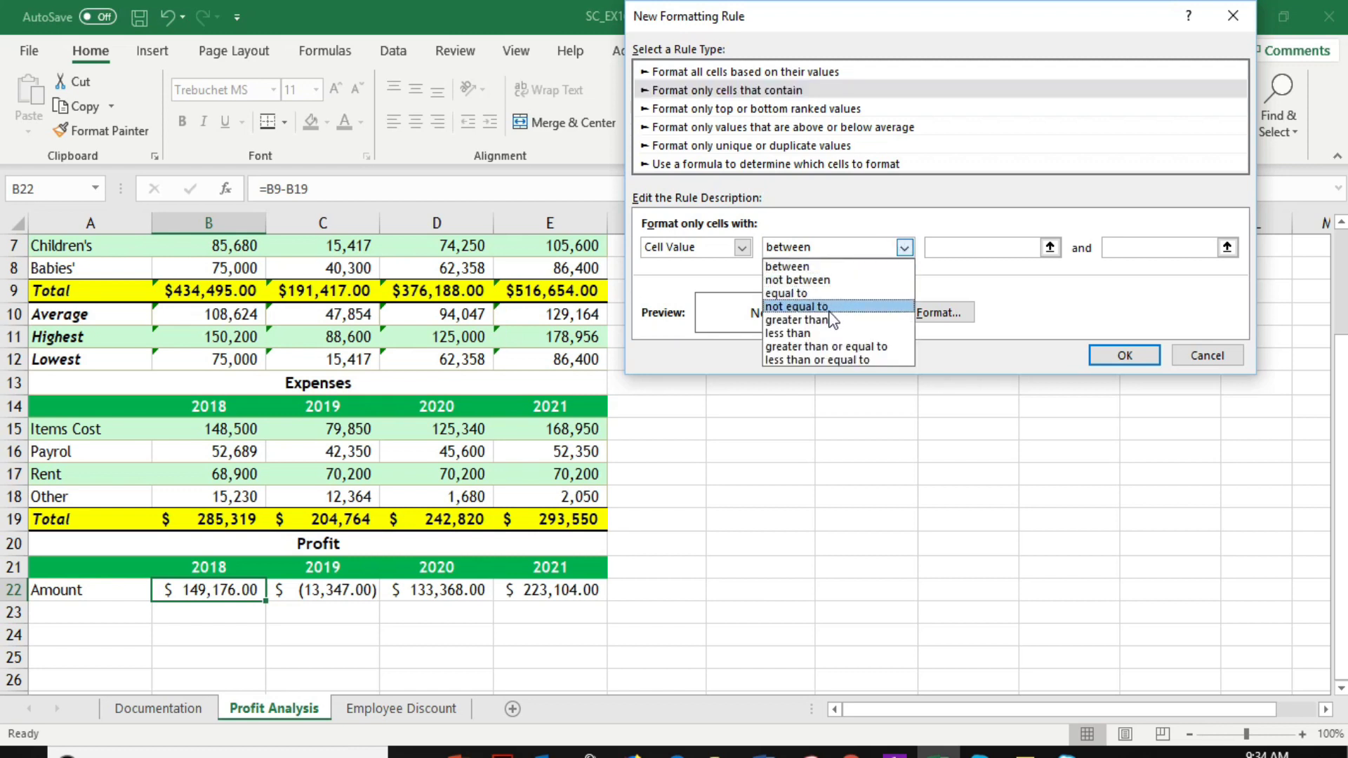
pyautogui.click(819, 335)
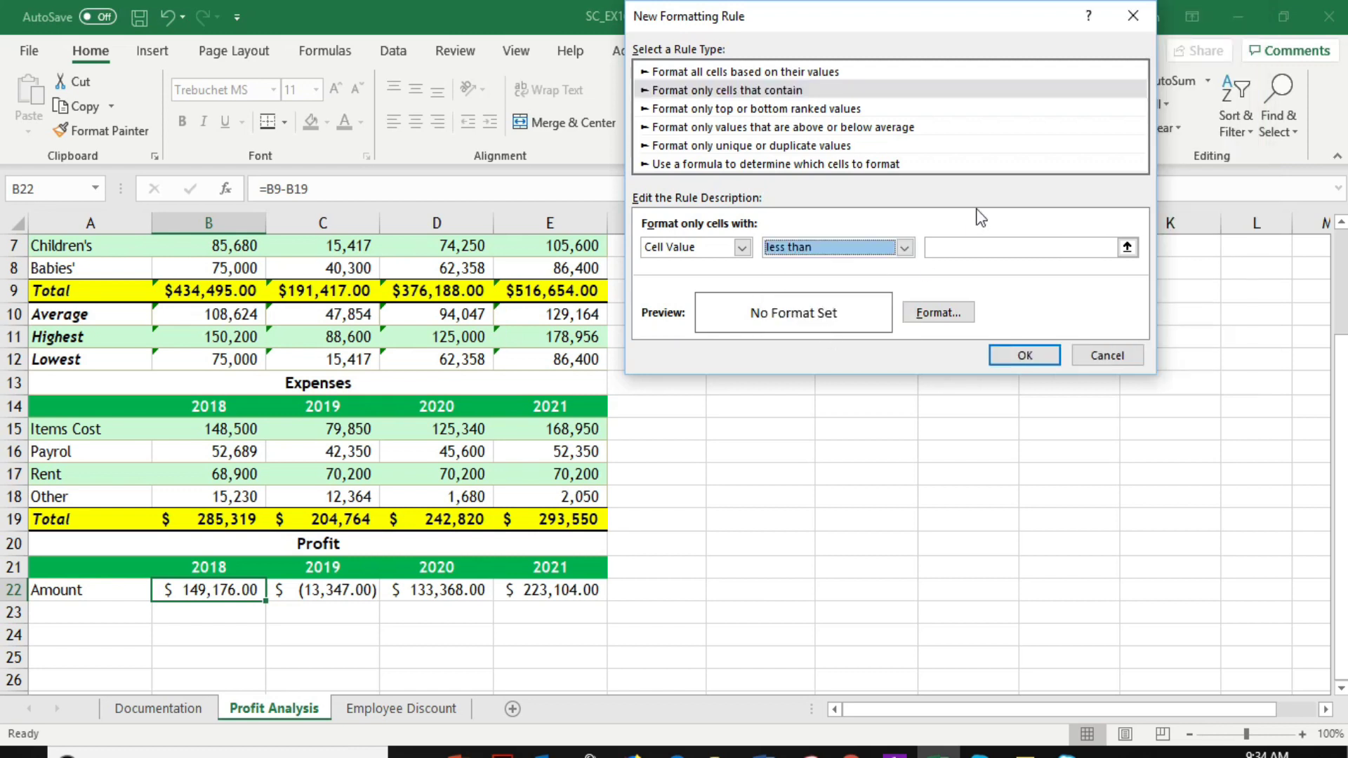
pyautogui.click(958, 252)
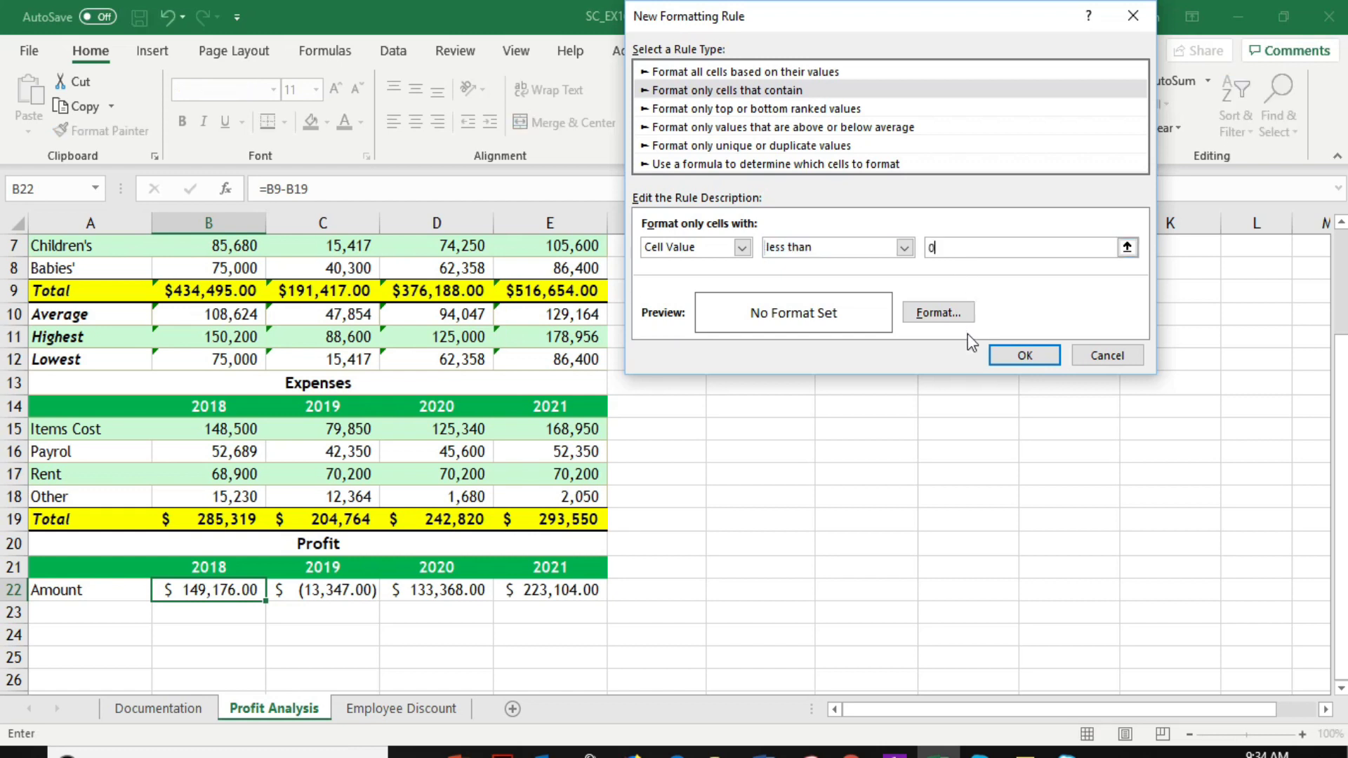
# Give the B22 rule a red fill and apply it
pyautogui.click(940, 312)
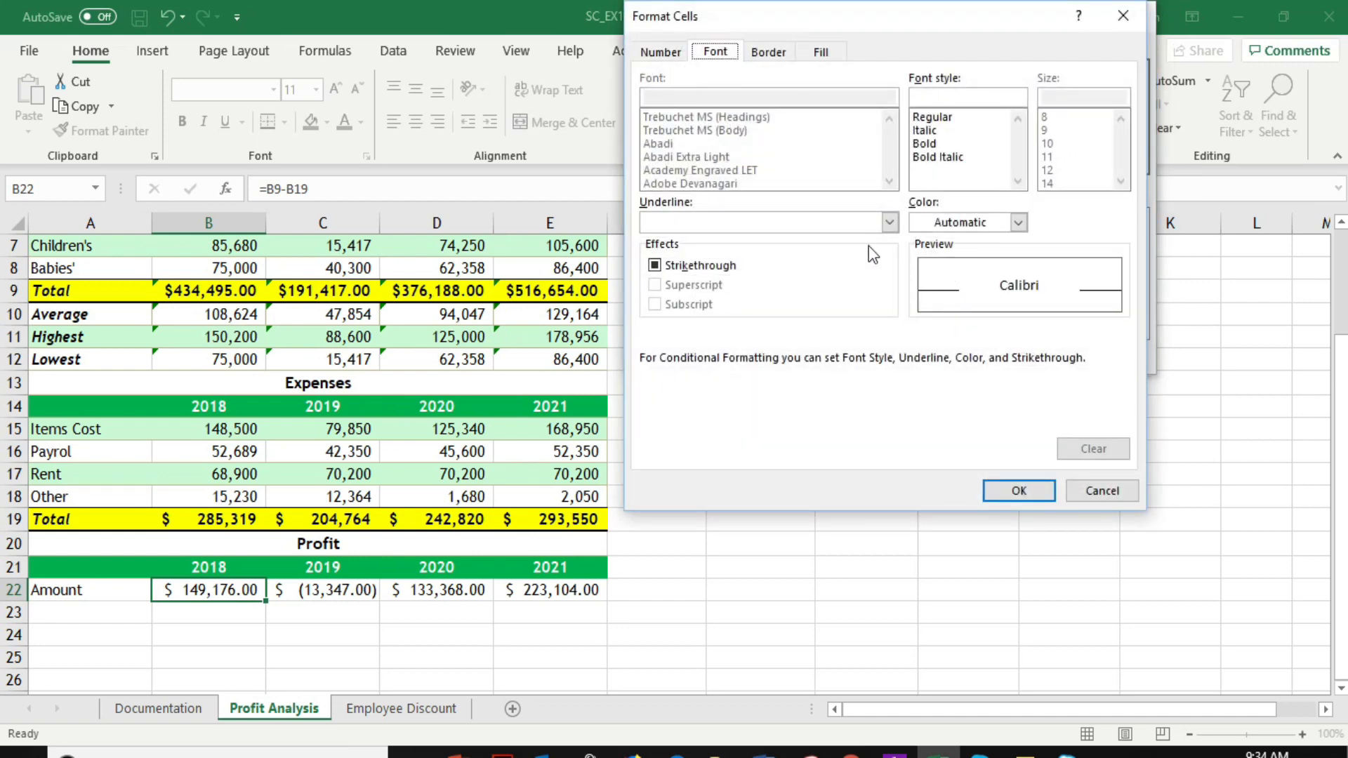
pyautogui.click(823, 52)
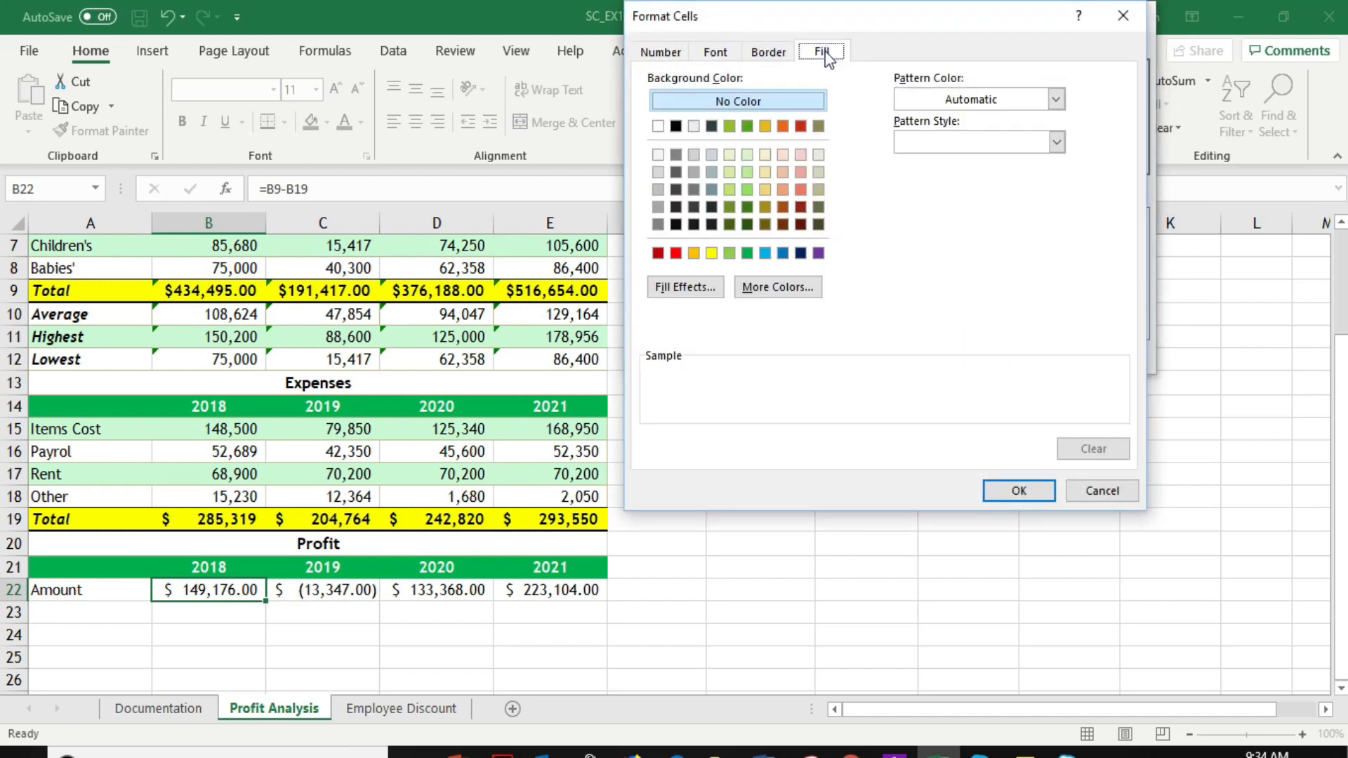
pyautogui.click(676, 254)
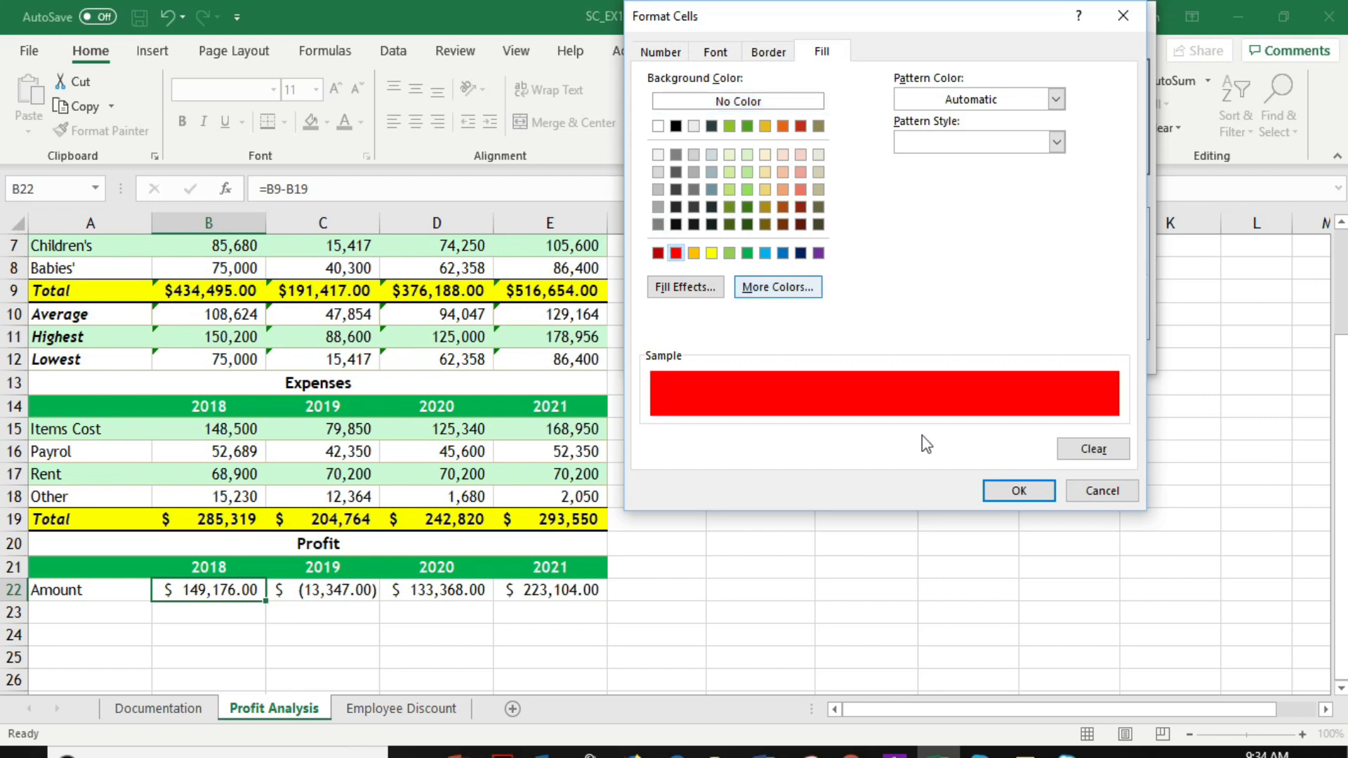
pyautogui.click(1018, 491)
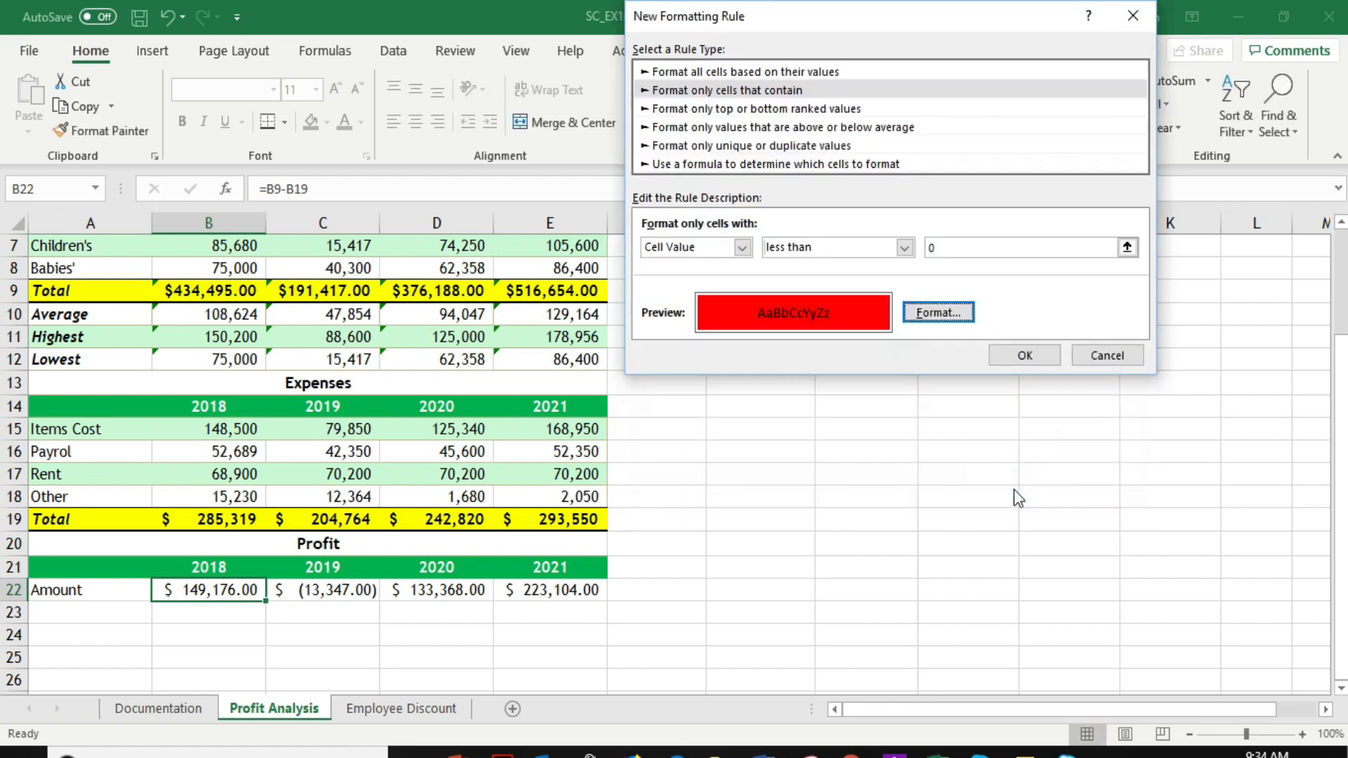
pyautogui.click(1025, 355)
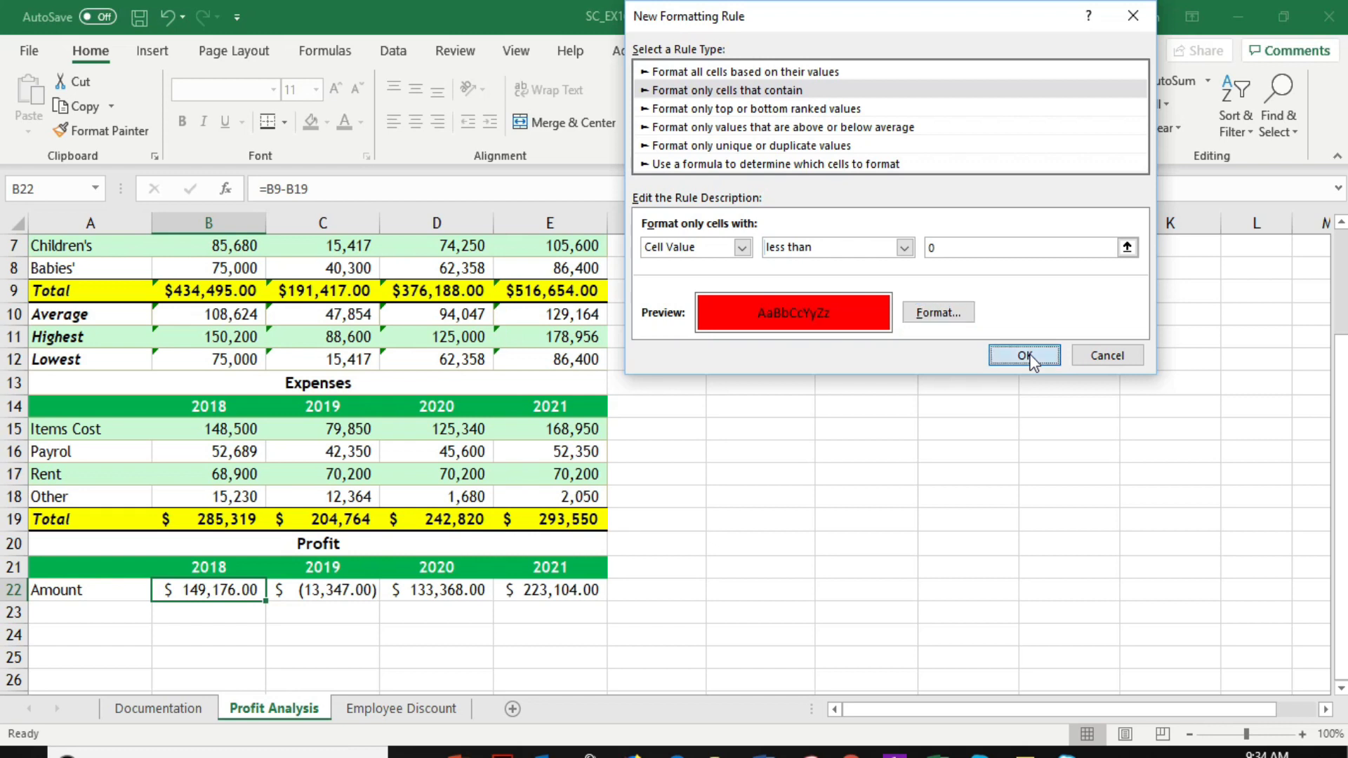
# Review which cells the existing conditional formatting rule covers across the profit amounts B22:E22
pyautogui.moveTo(208, 595); pyautogui.dragTo(560, 593)
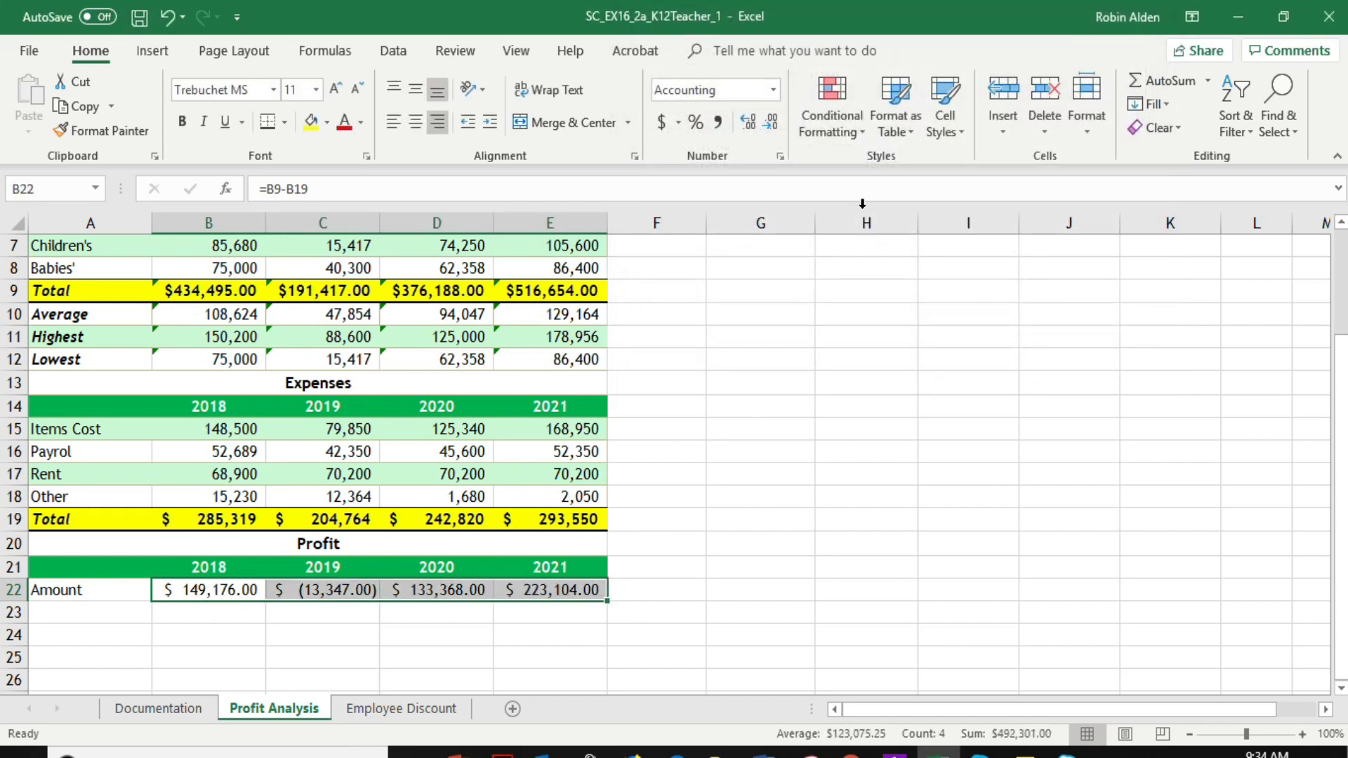
pyautogui.click(832, 94)
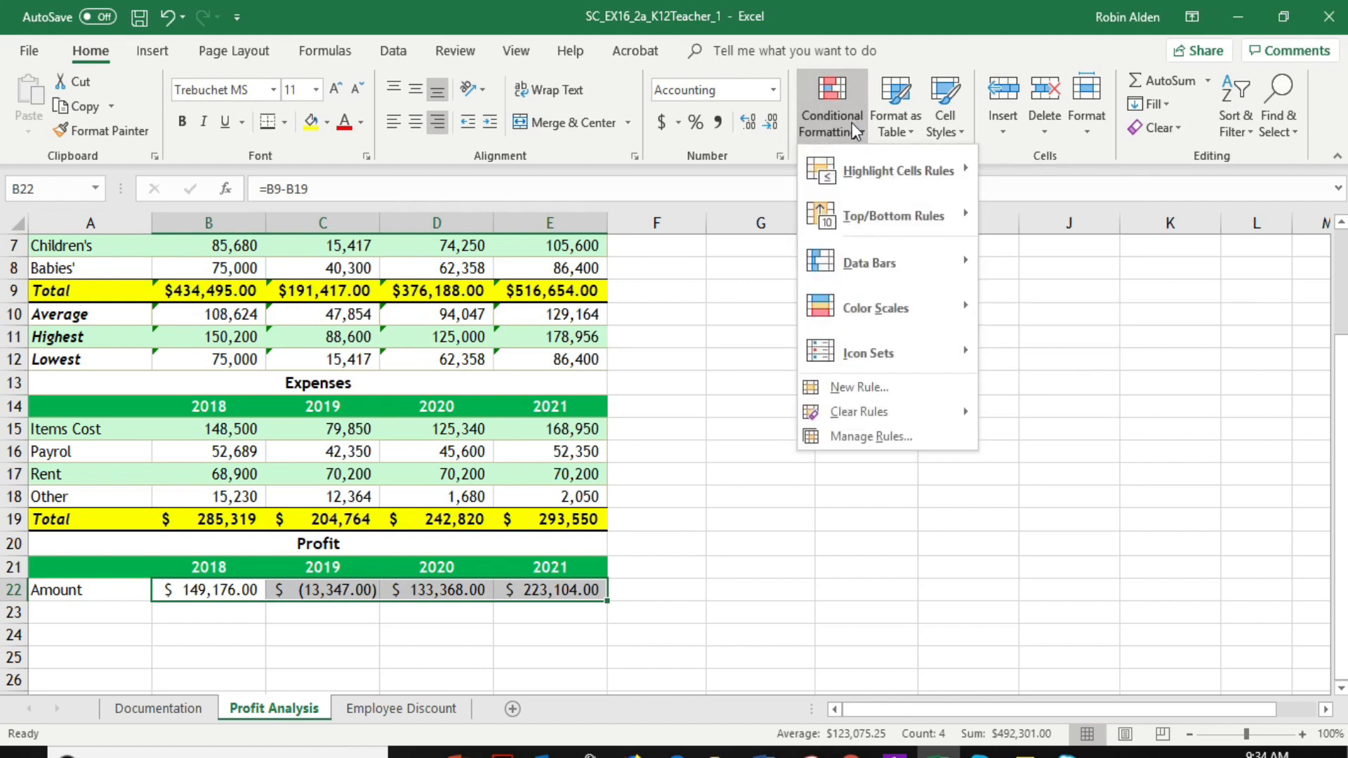
pyautogui.click(881, 439)
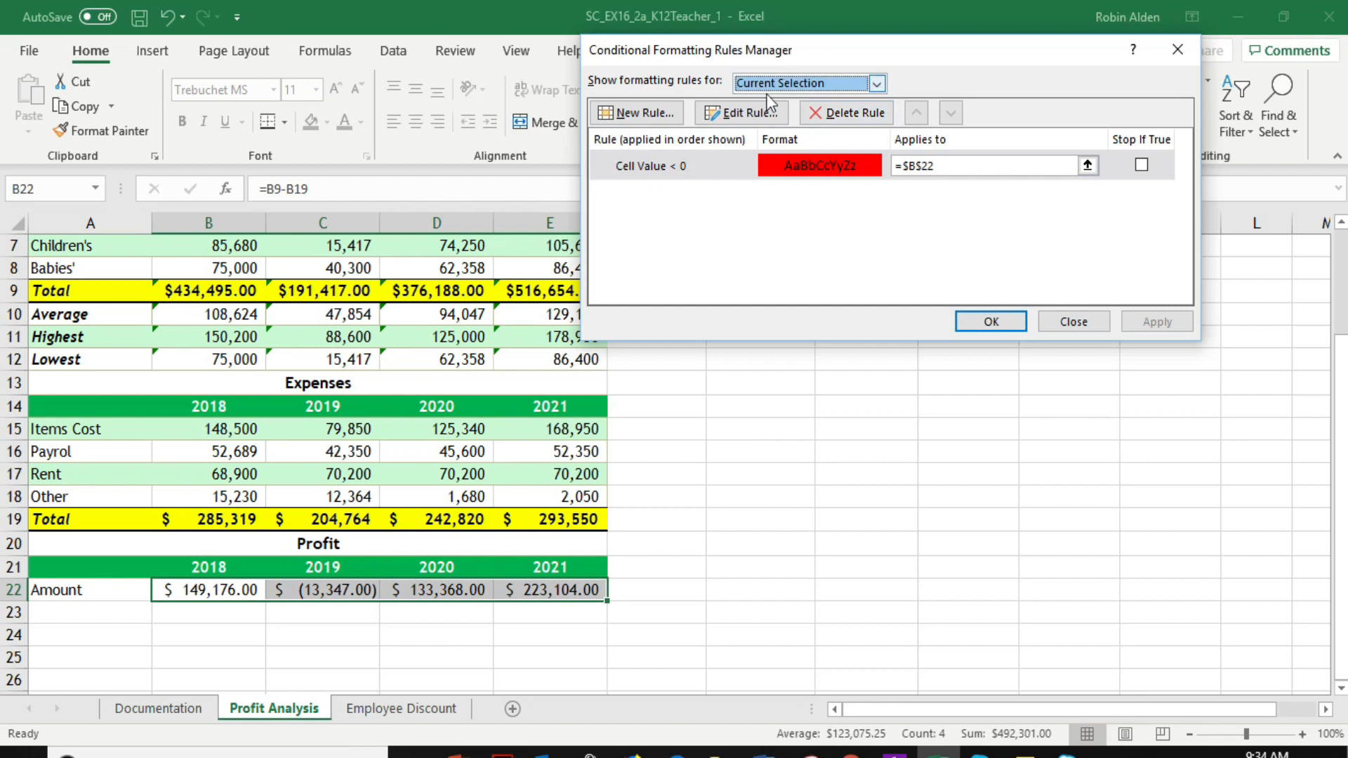
pyautogui.click(990, 322)
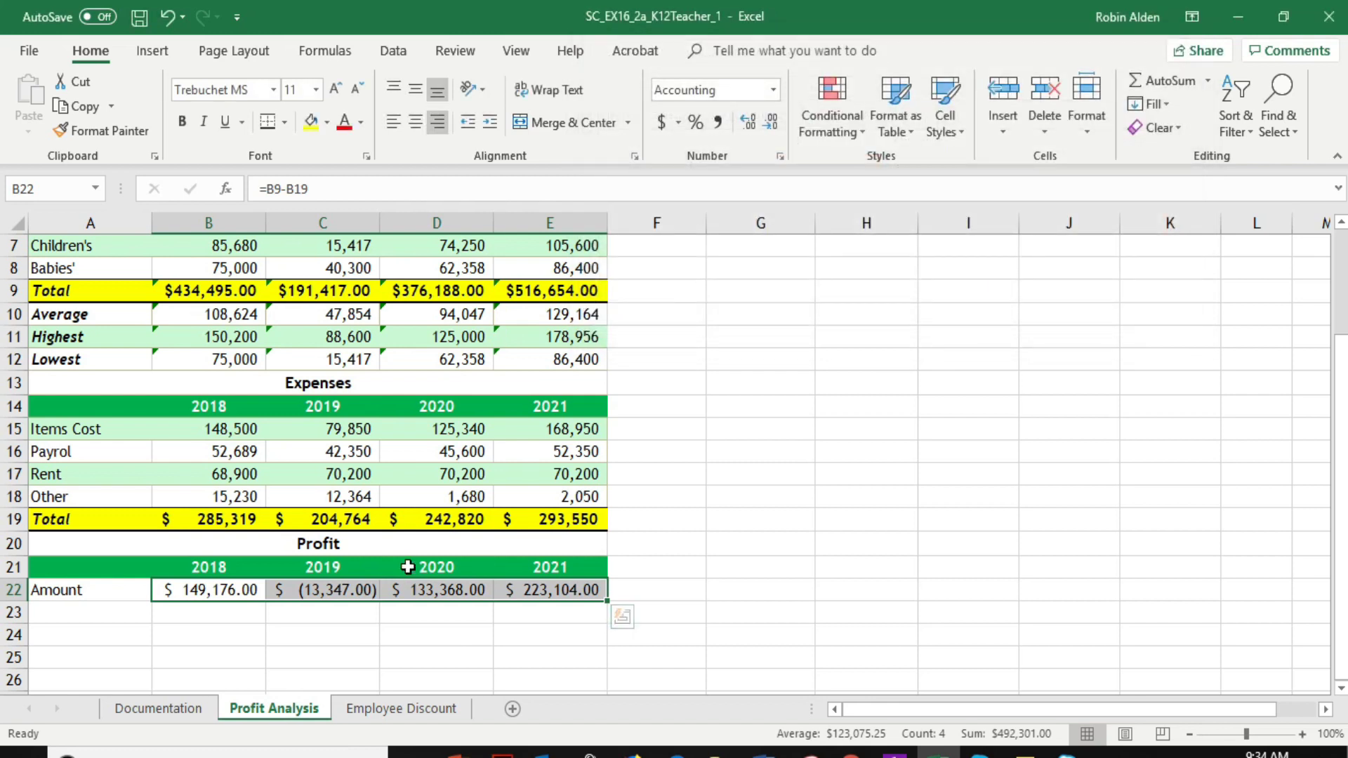
pyautogui.click(347, 590)
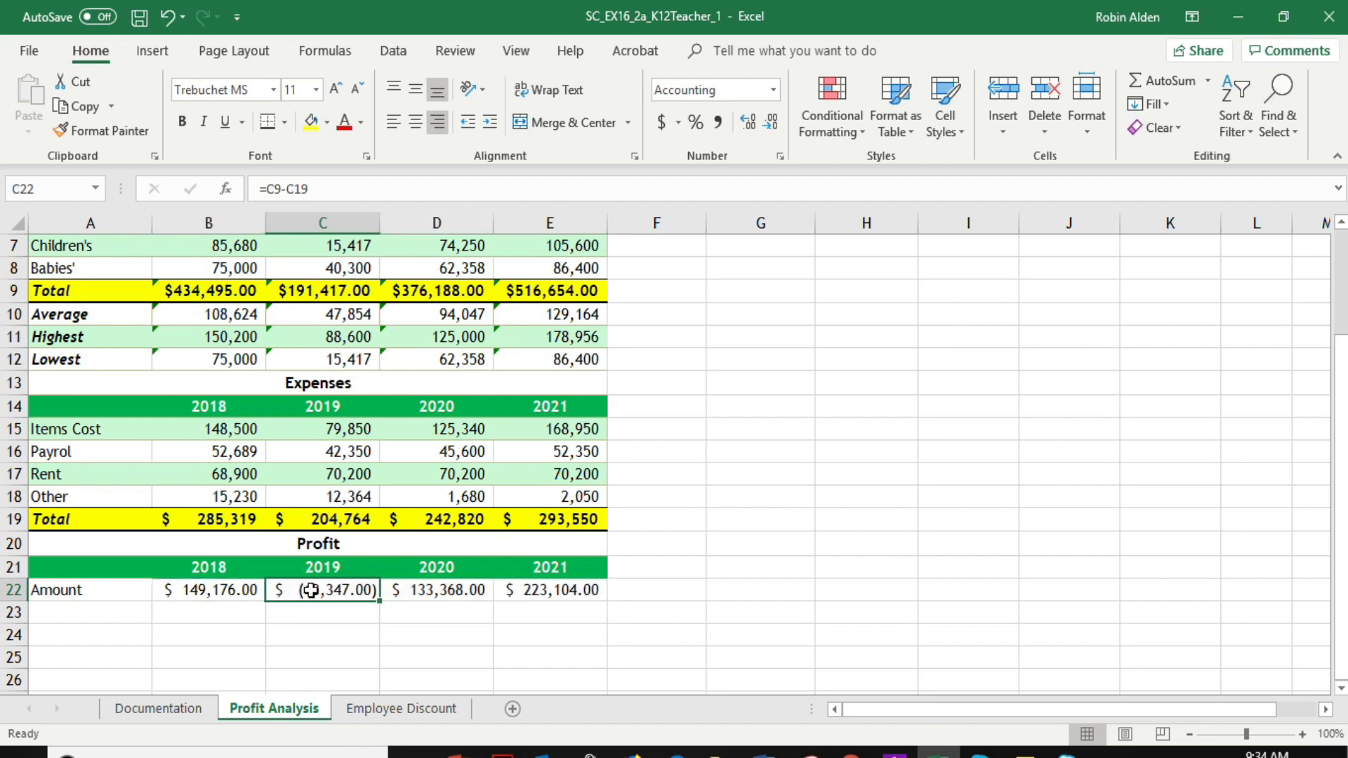
# Create a conditional formatting rule for the profit amounts B22:E22 that formats only cell values less than 0
pyautogui.moveTo(208, 589); pyautogui.dragTo(565, 586)
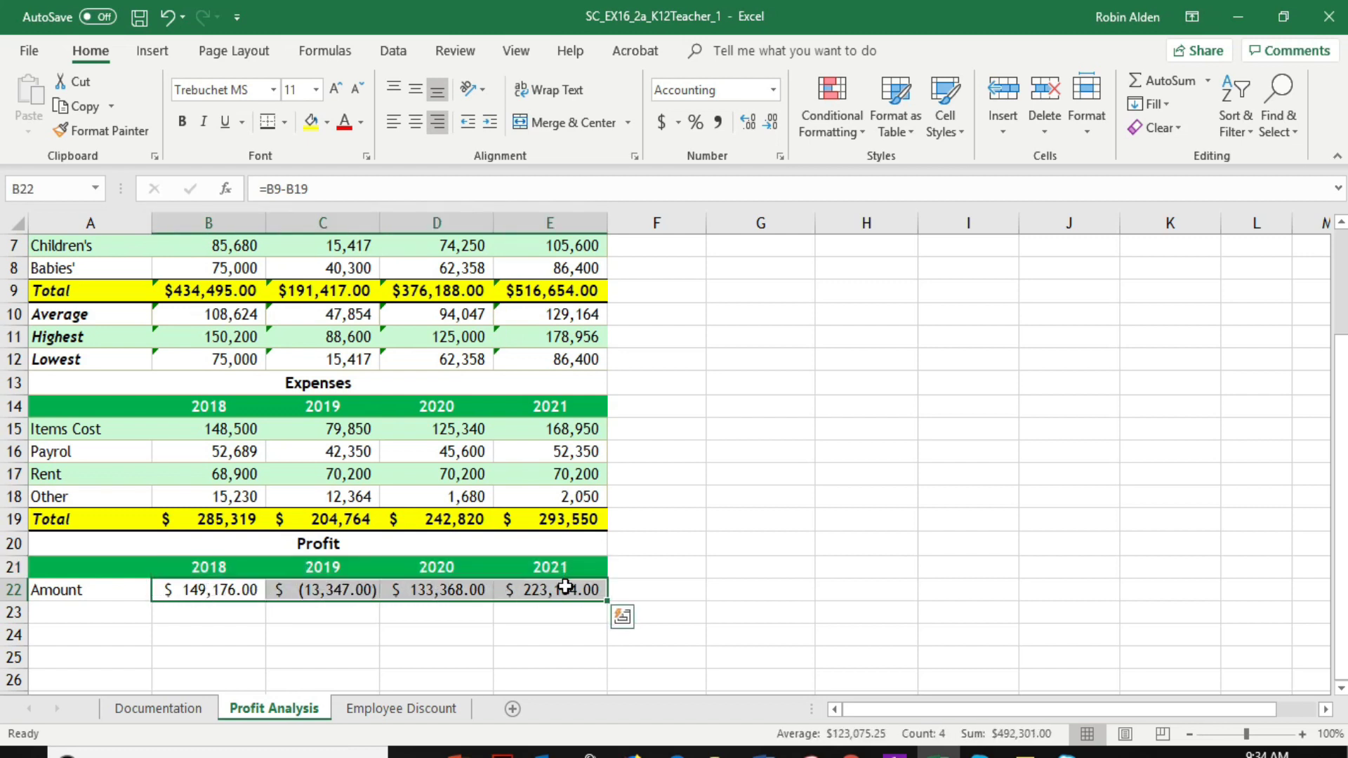
pyautogui.click(830, 120)
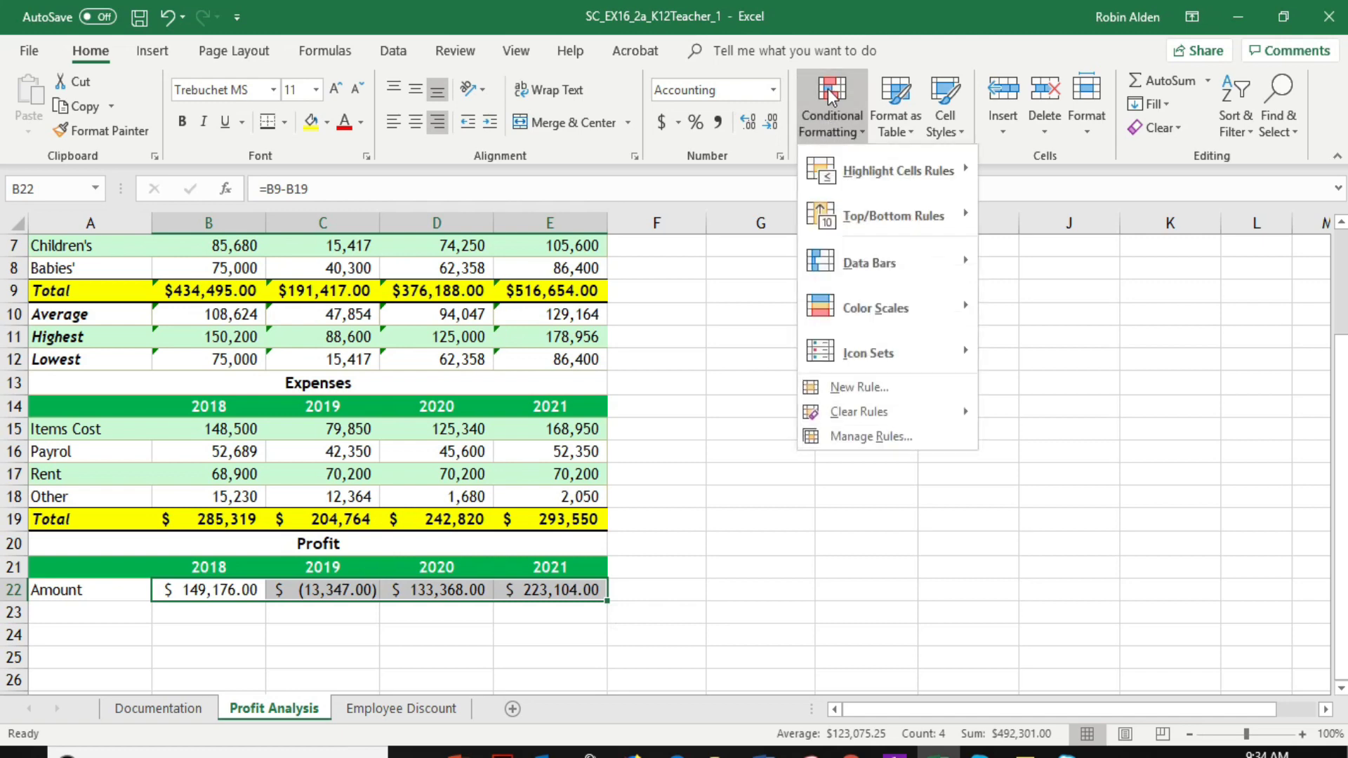
pyautogui.click(853, 387)
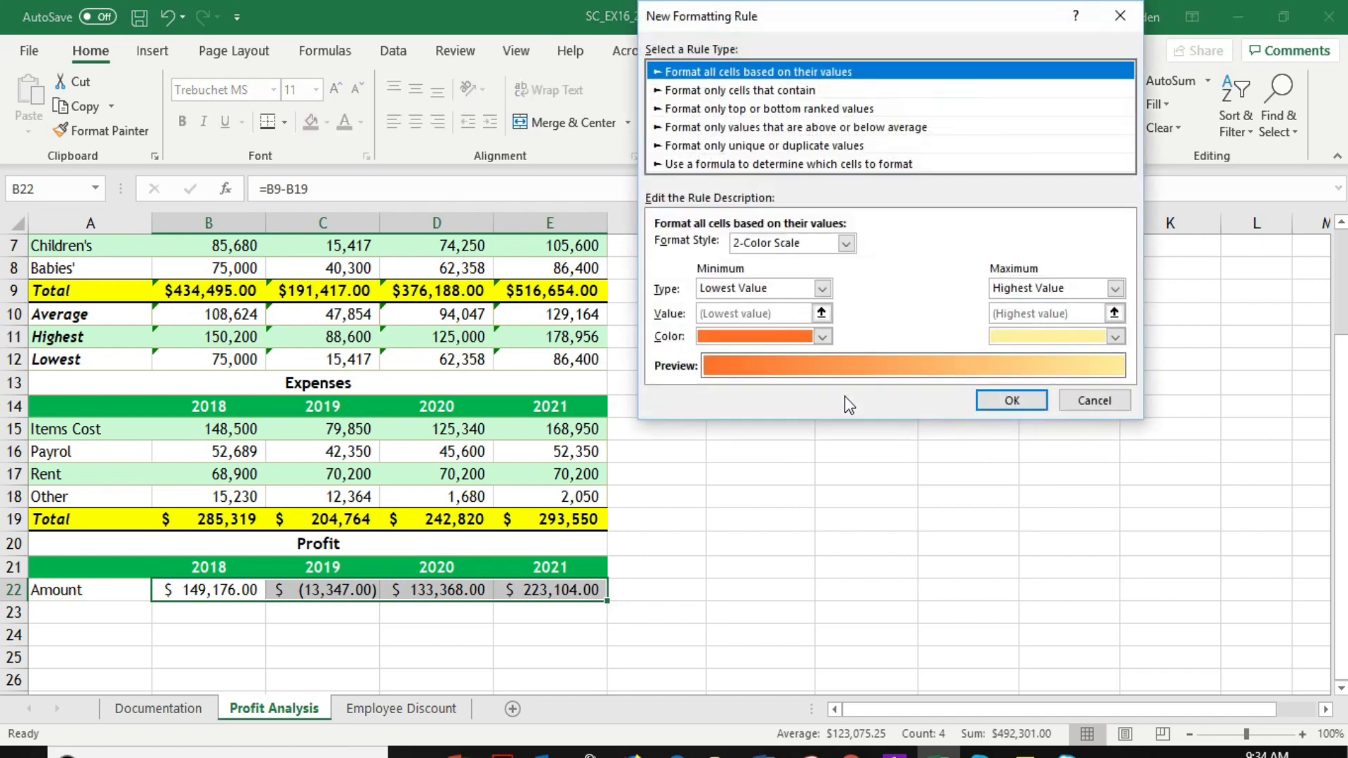
pyautogui.click(774, 90)
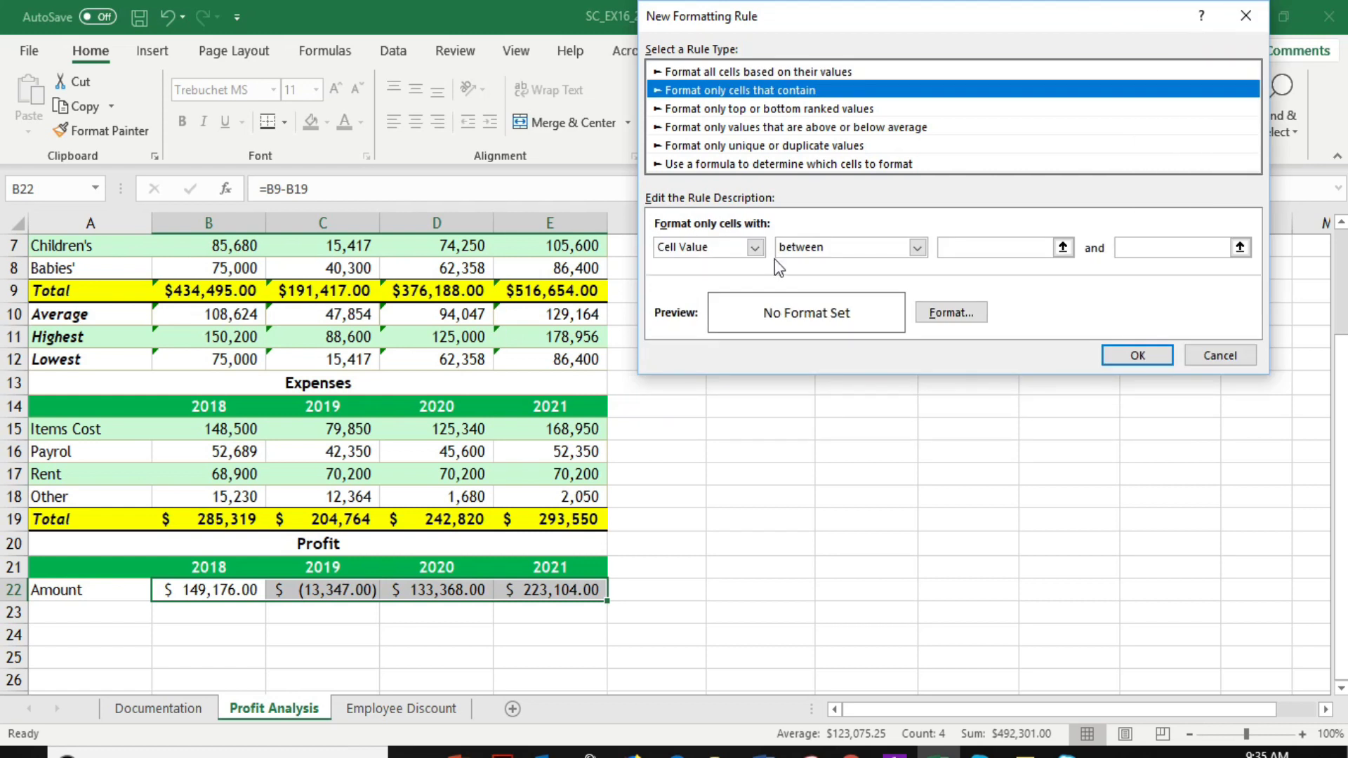
pyautogui.click(917, 247)
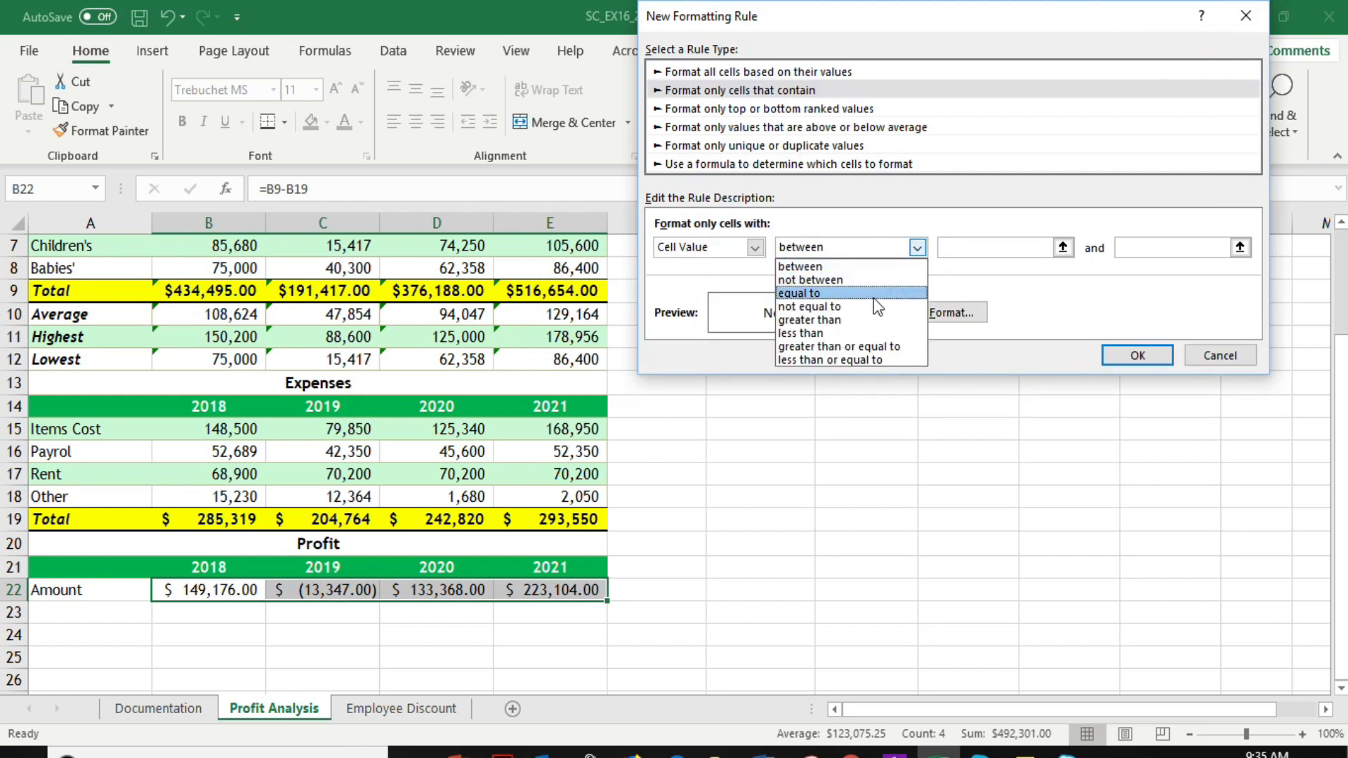
pyautogui.click(859, 330)
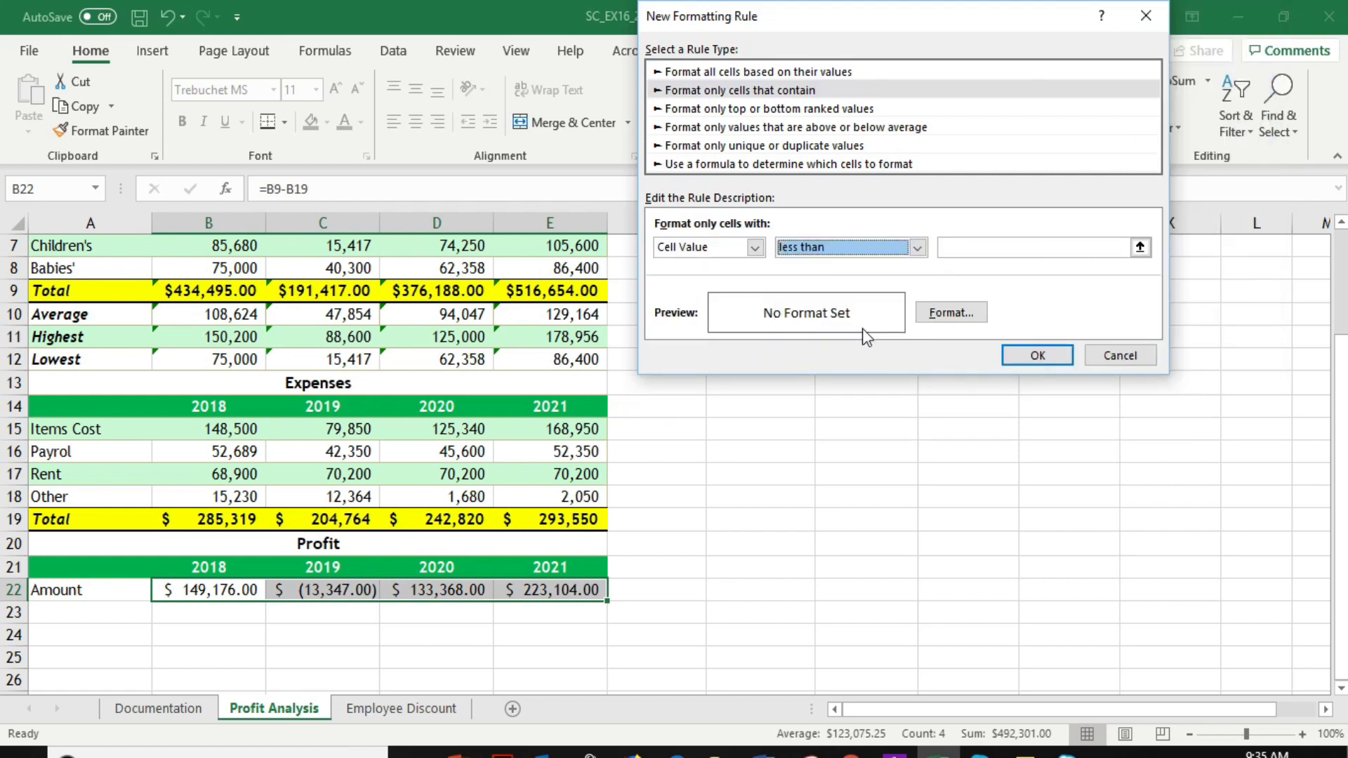
pyautogui.click(968, 247)
pyautogui.write('0')
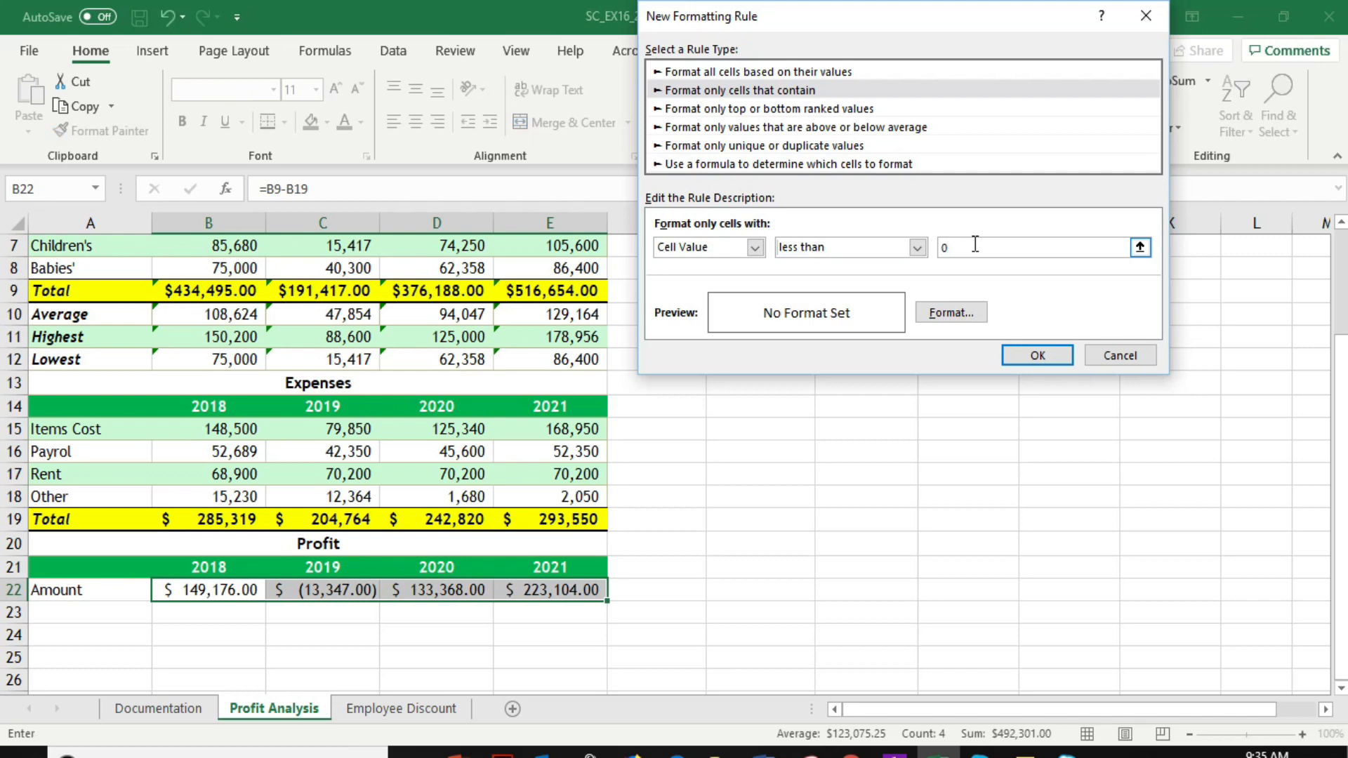
# Set a red fill as the format of the B22:E22 rule and apply it
pyautogui.click(962, 320)
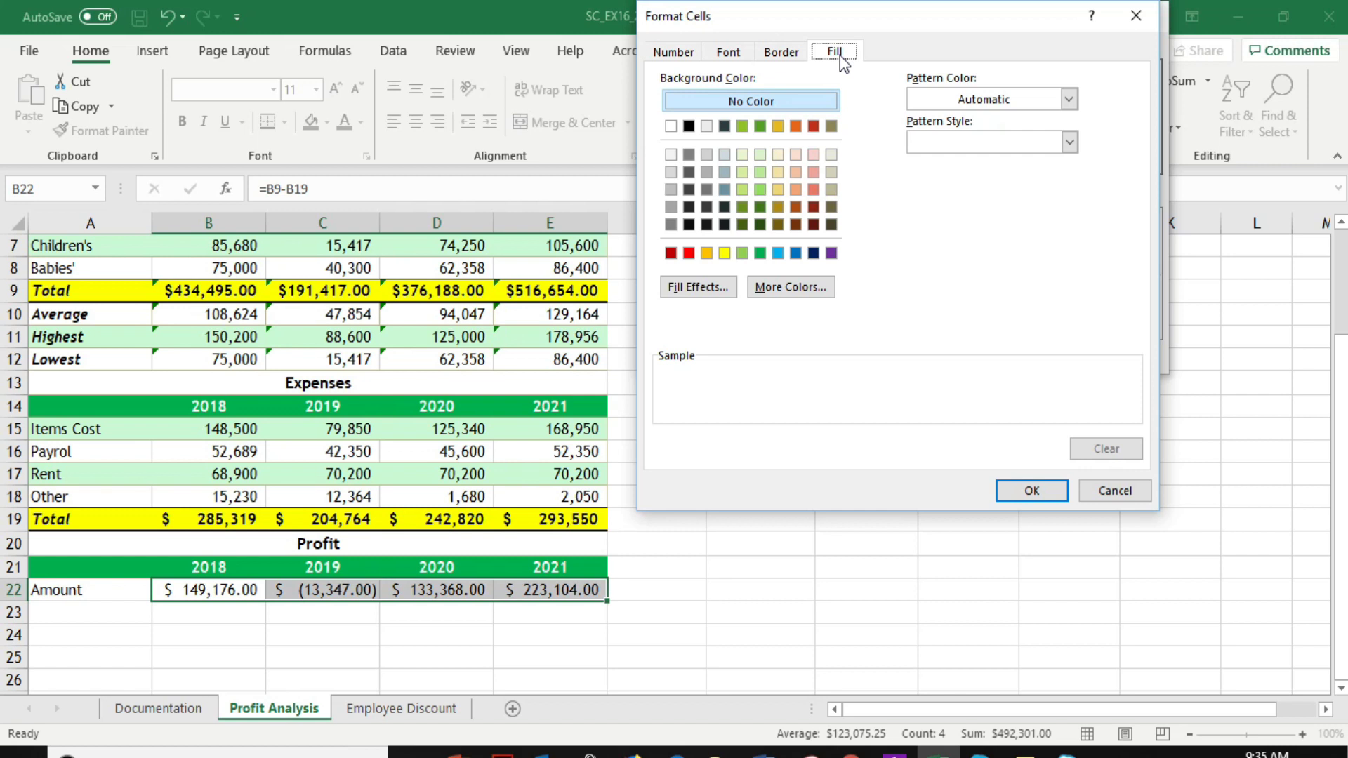
pyautogui.click(689, 253)
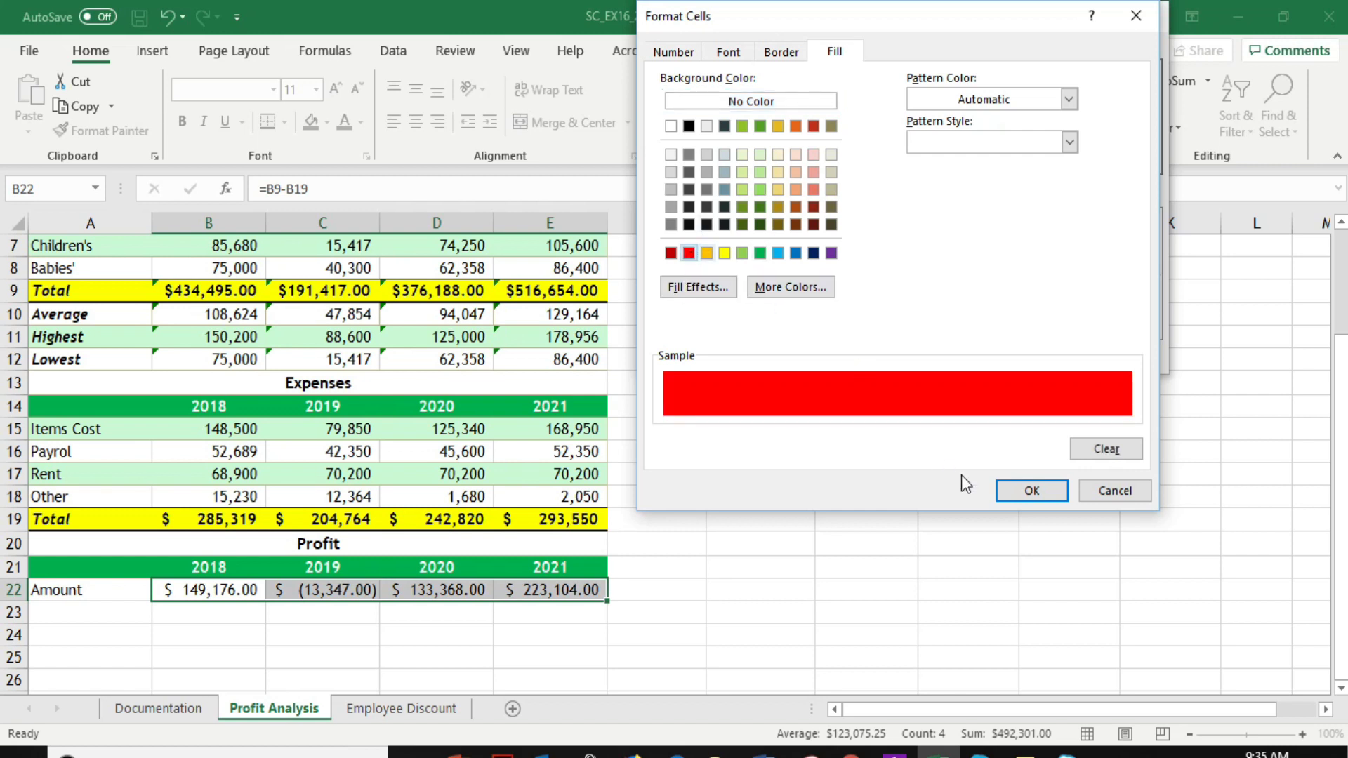
pyautogui.click(1032, 491)
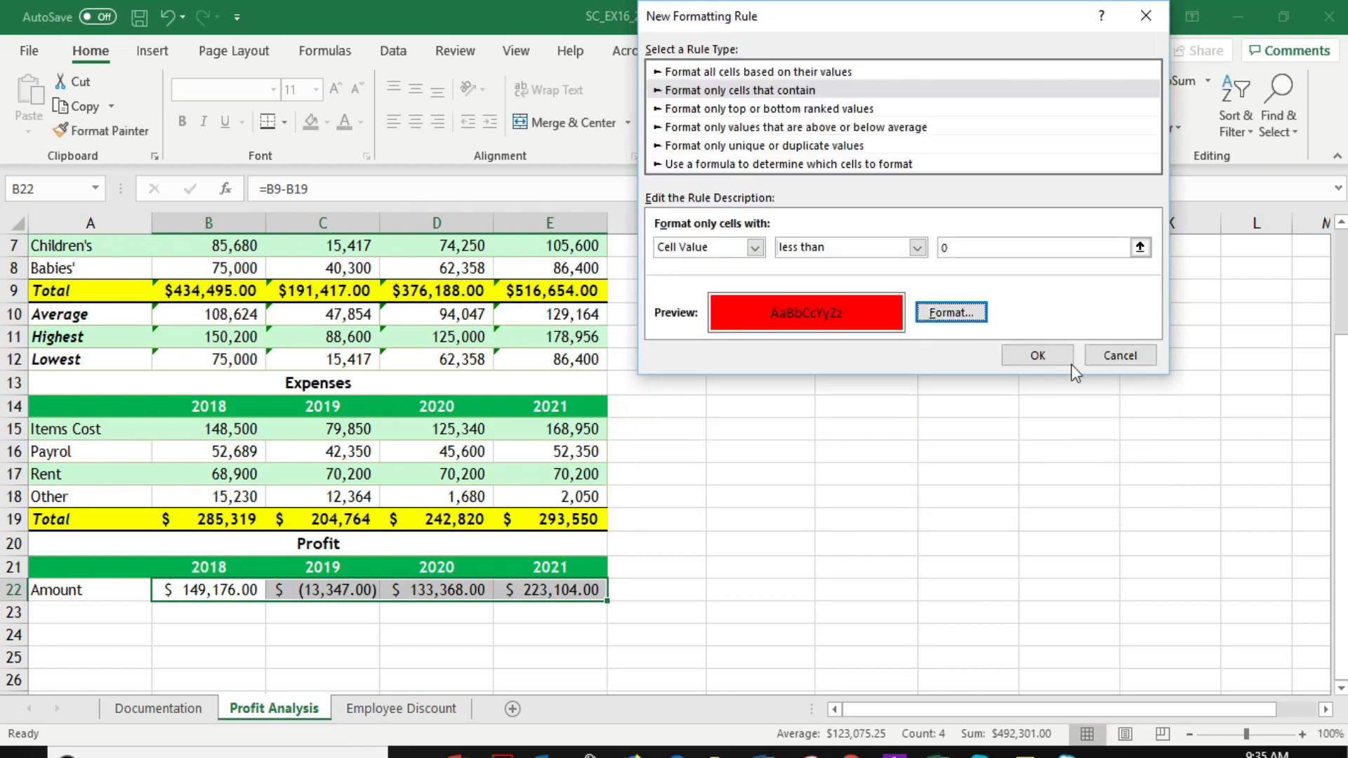
pyautogui.click(1037, 356)
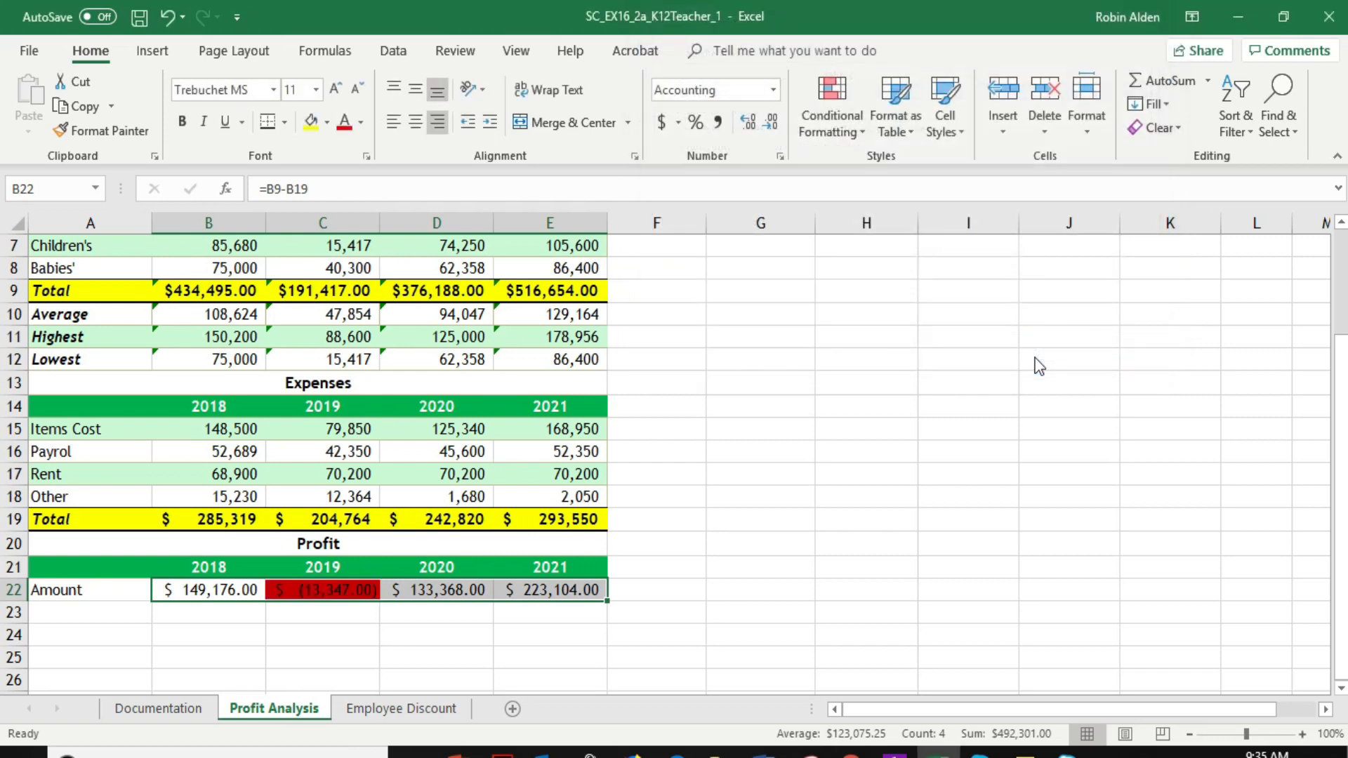
# Set the Profit Analysis sheet's page orientation to Portrait and its margins to Narrow
pyautogui.scroll(-2, 780, 486)
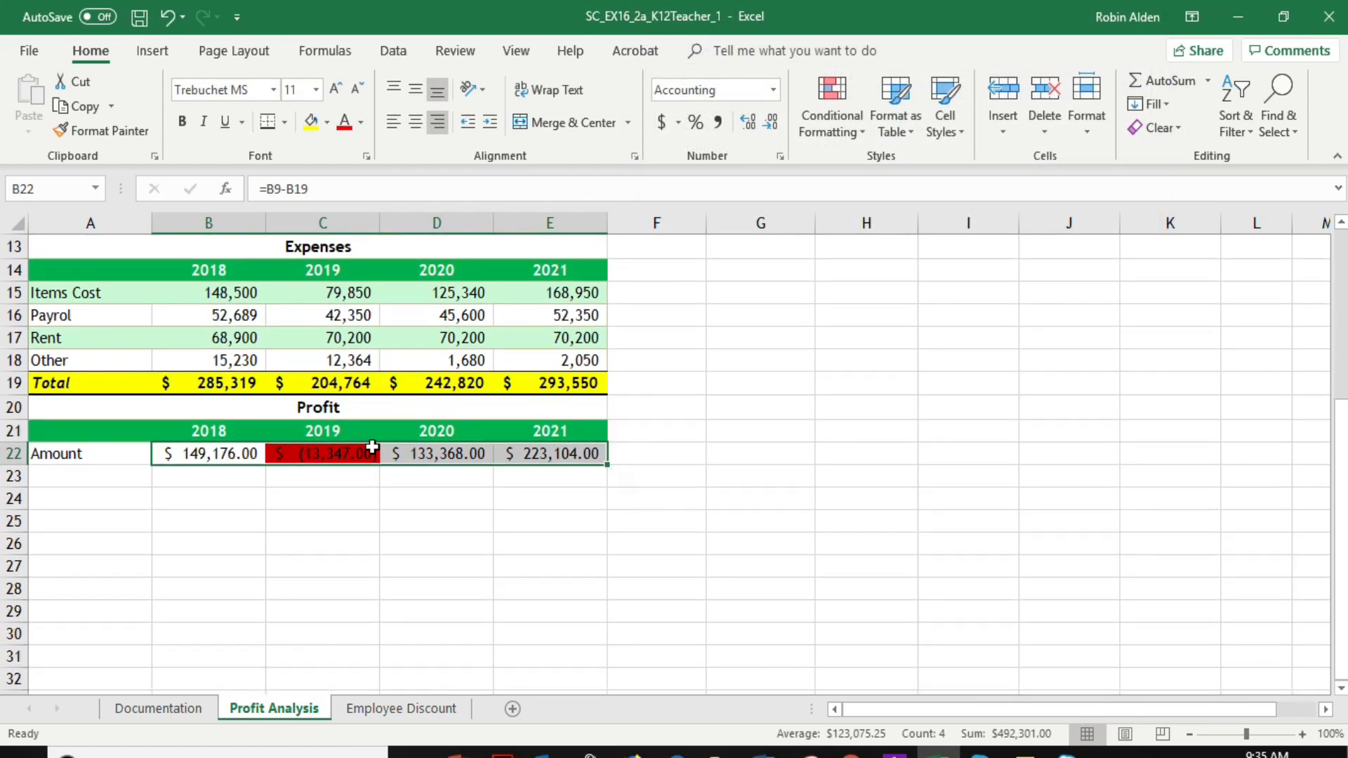
pyautogui.scroll(4, 677, 380)
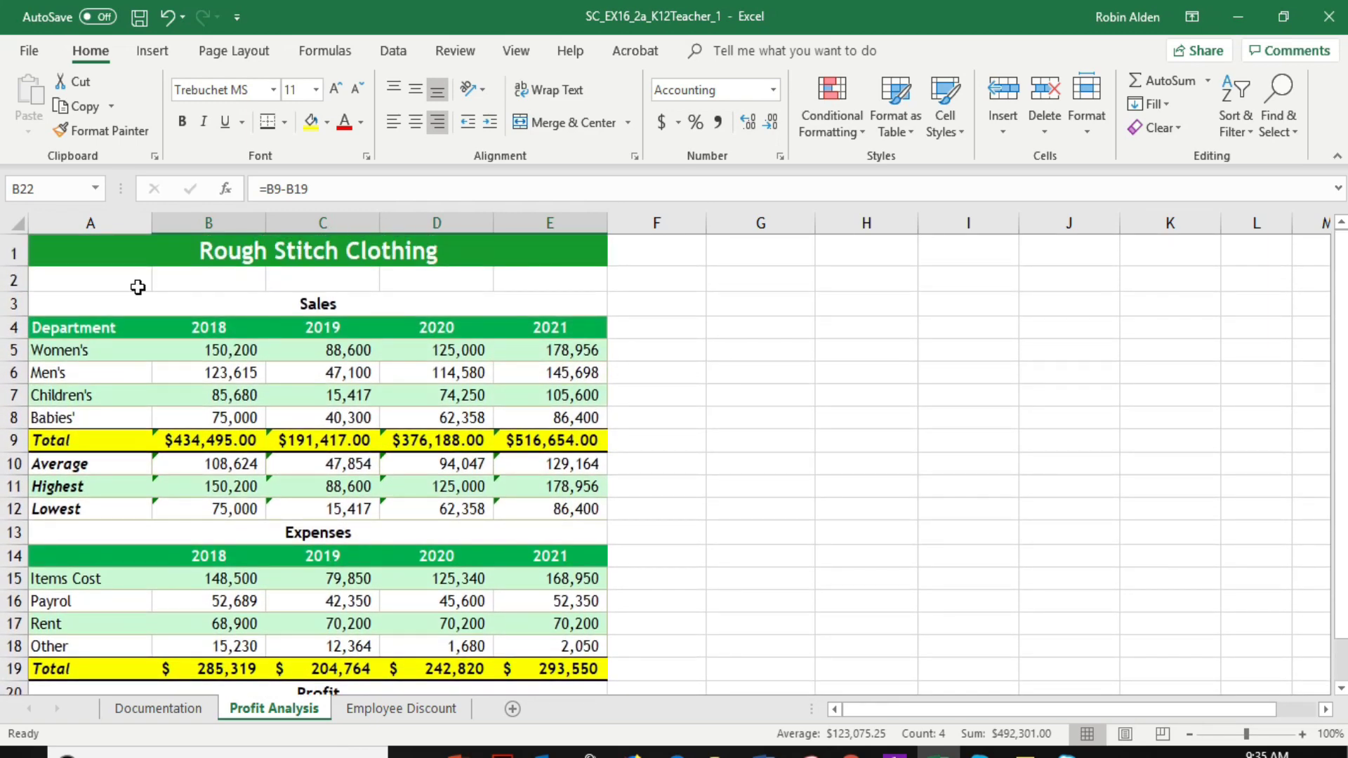
pyautogui.click(245, 53)
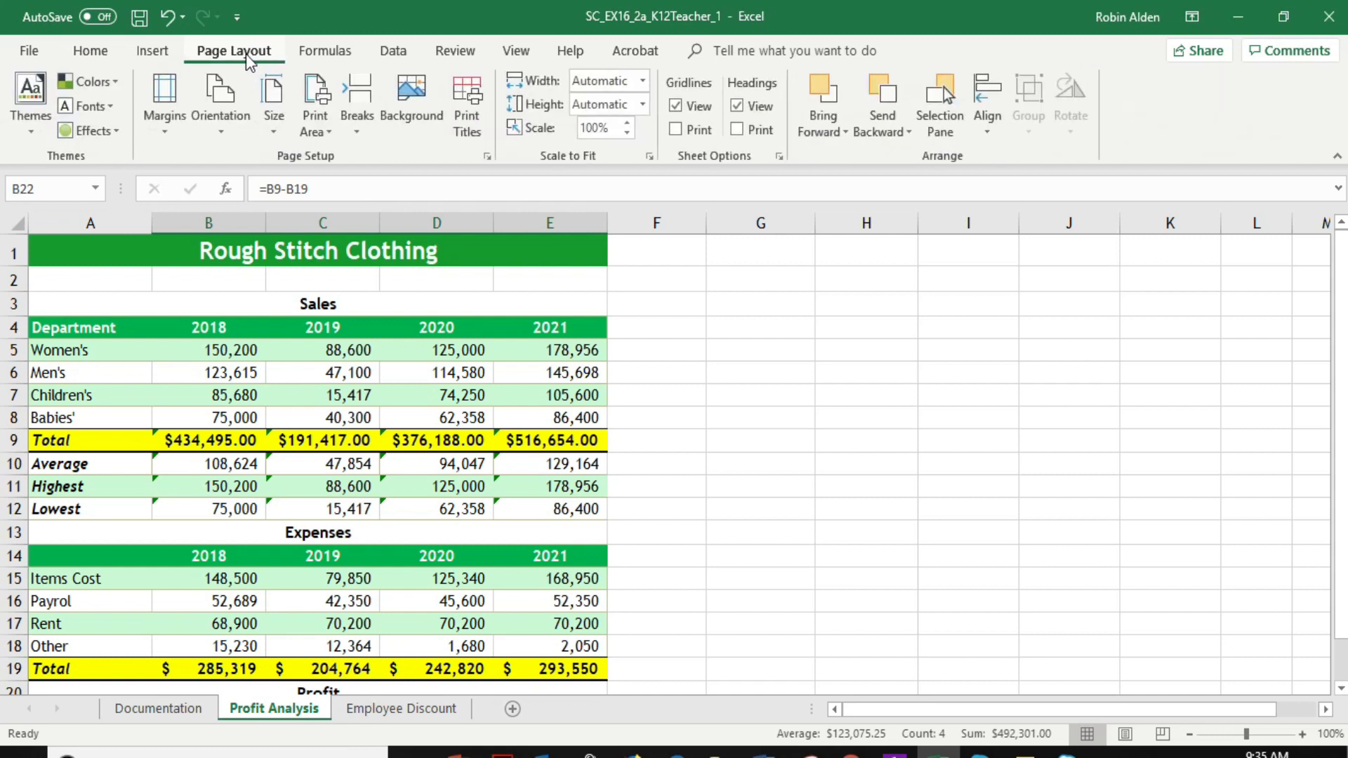
pyautogui.click(225, 108)
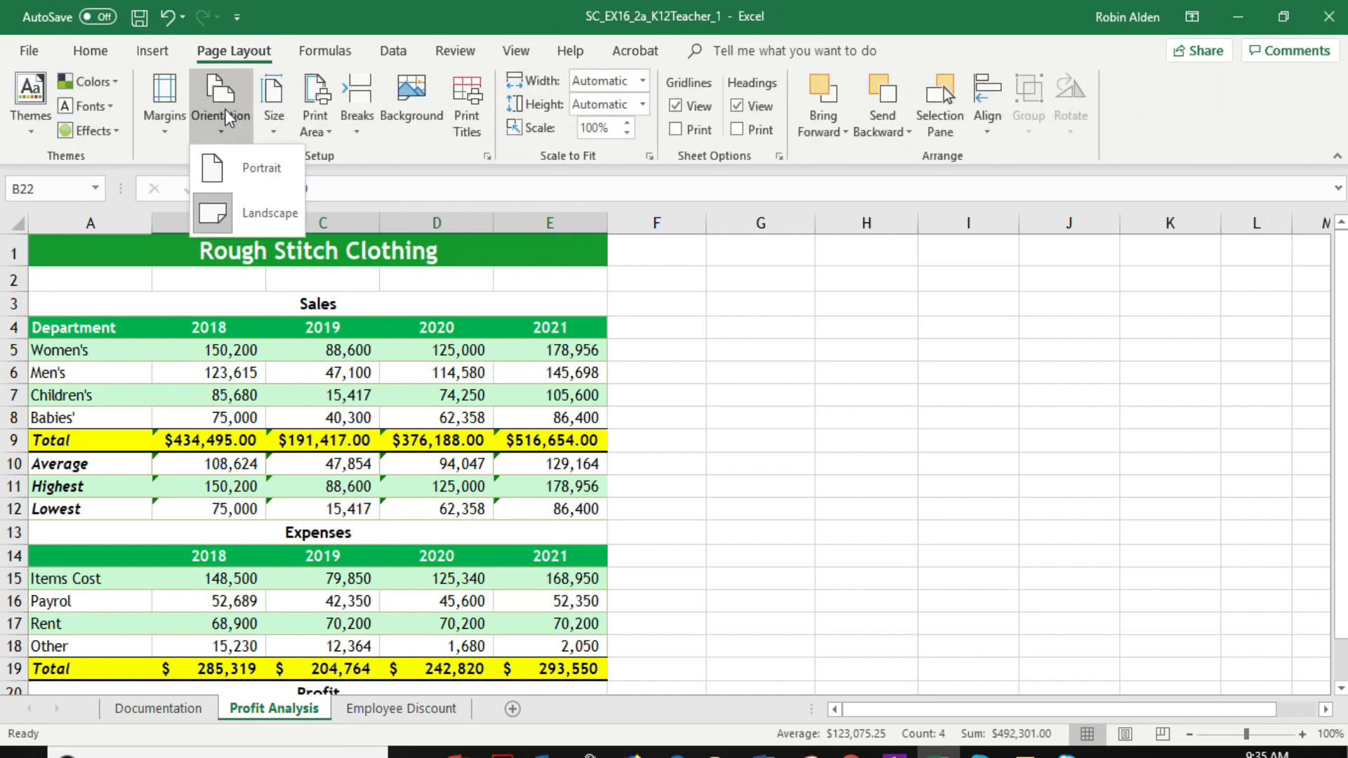
pyautogui.click(258, 168)
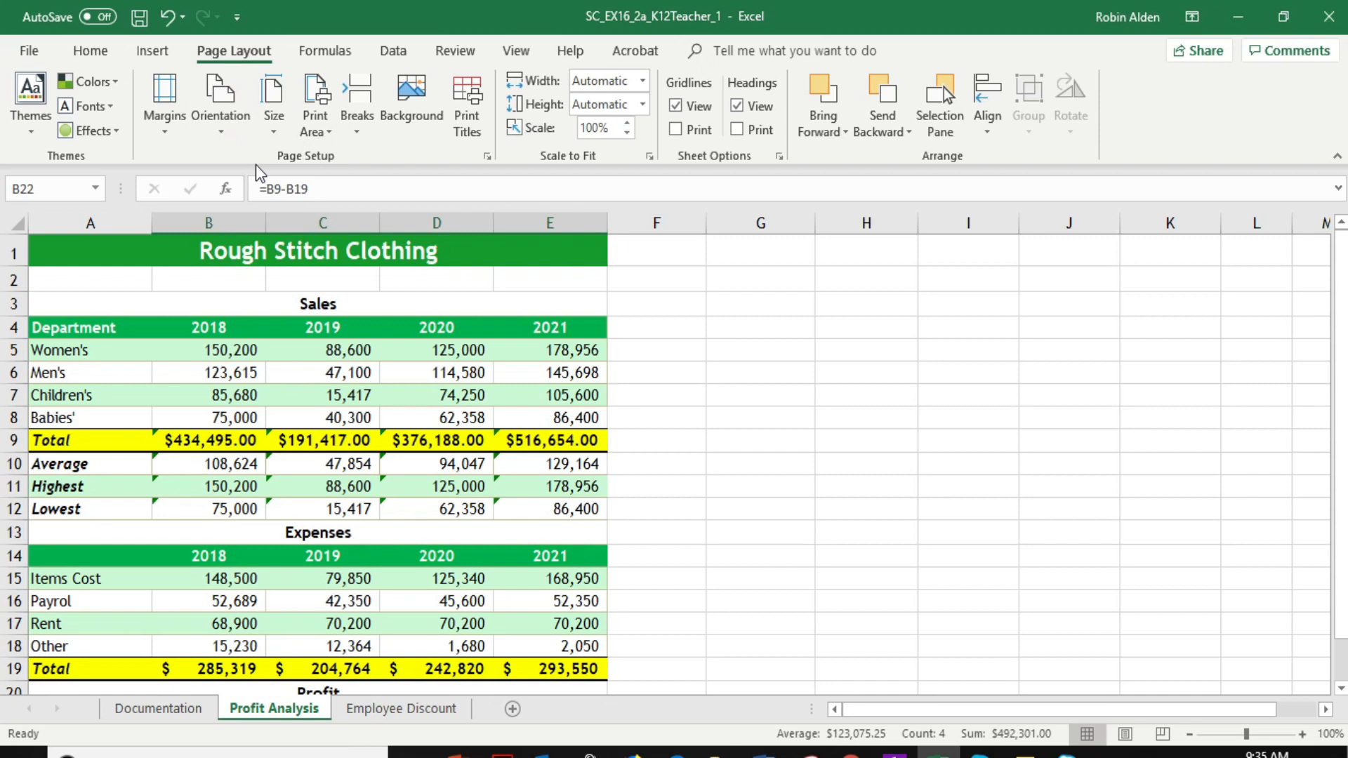
pyautogui.click(163, 95)
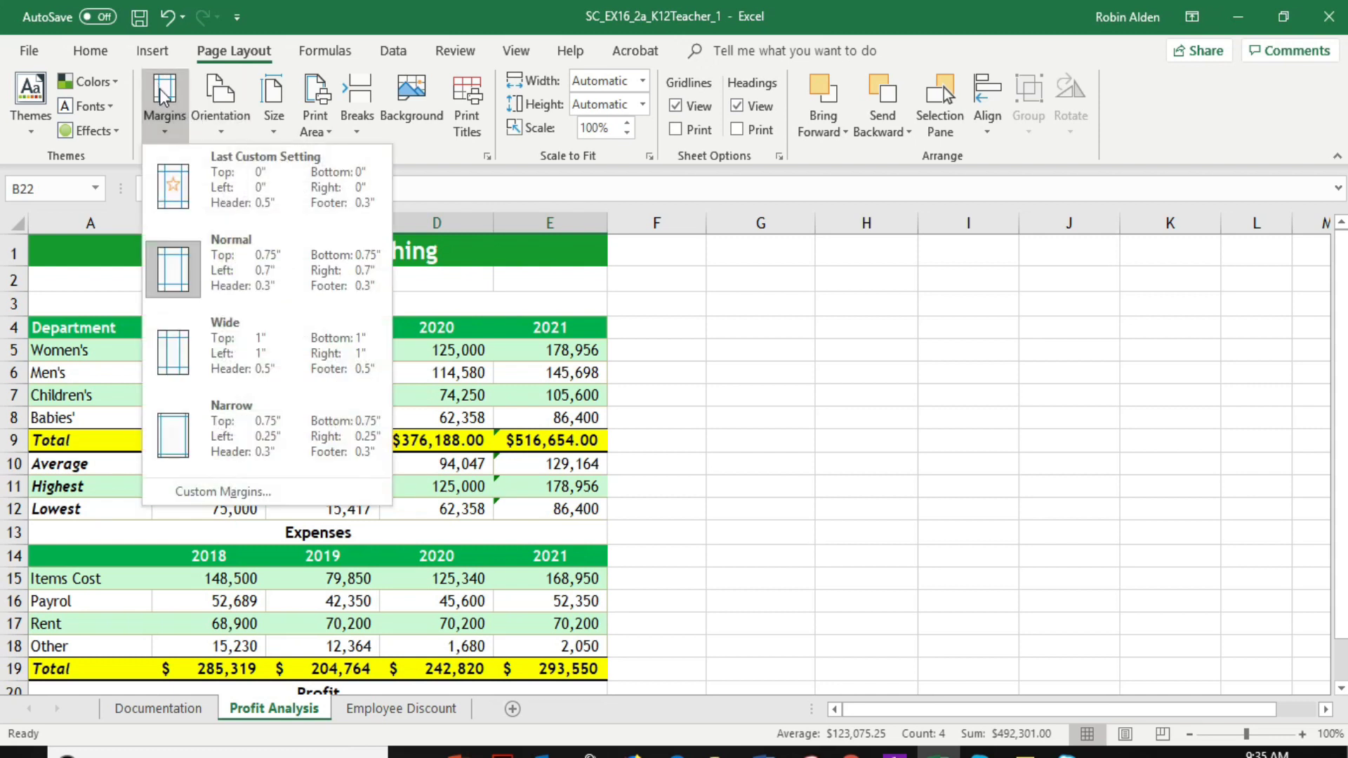
pyautogui.click(231, 436)
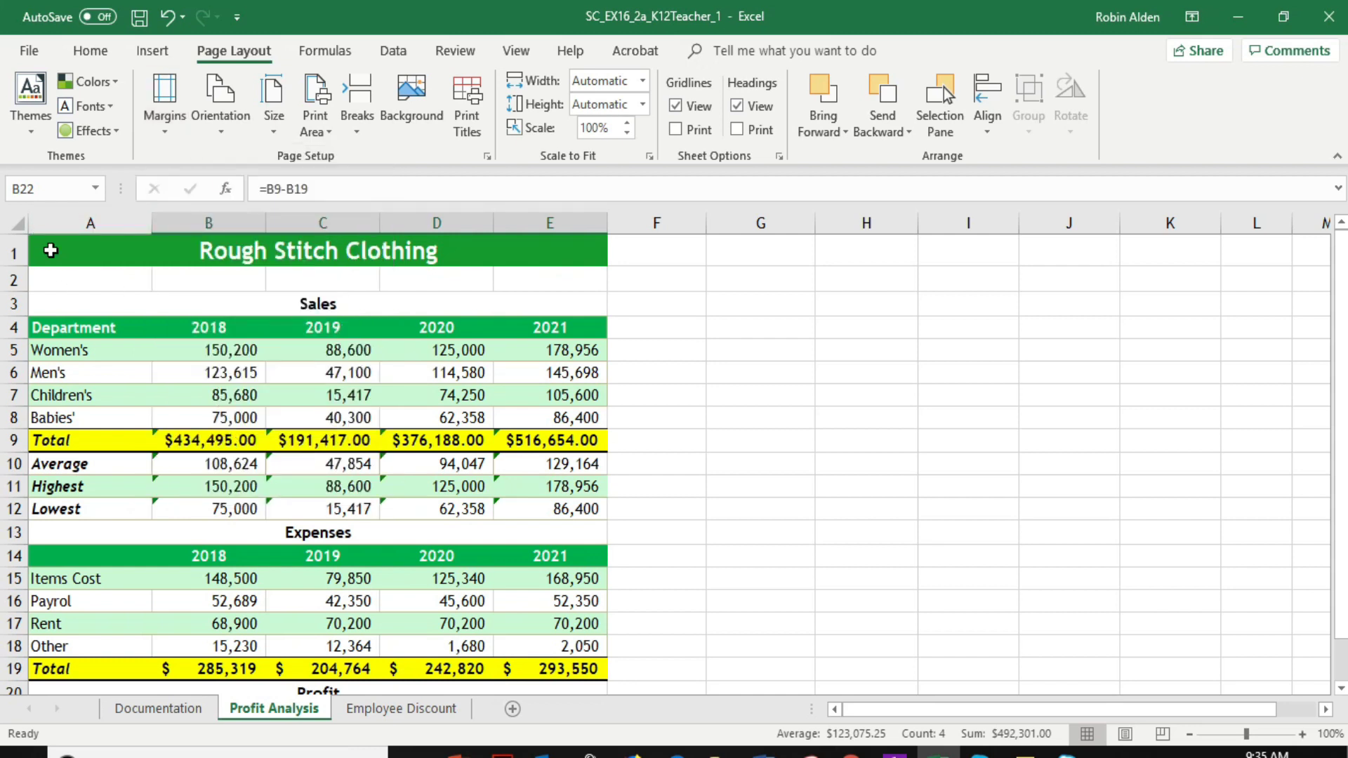
# Set the range A1:E22 on the Profit Analysis sheet as the print area
pyautogui.moveTo(50, 250); pyautogui.dragTo(489, 658)
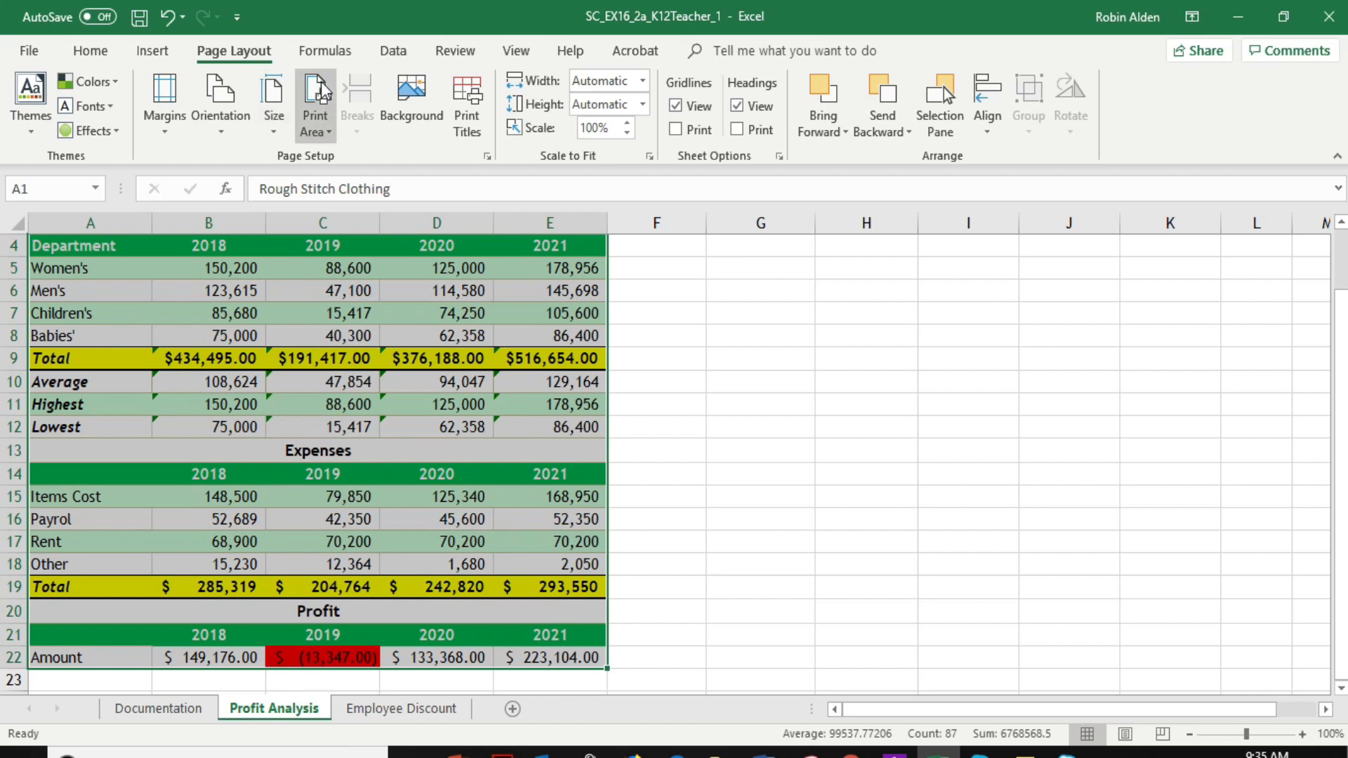
pyautogui.click(327, 123)
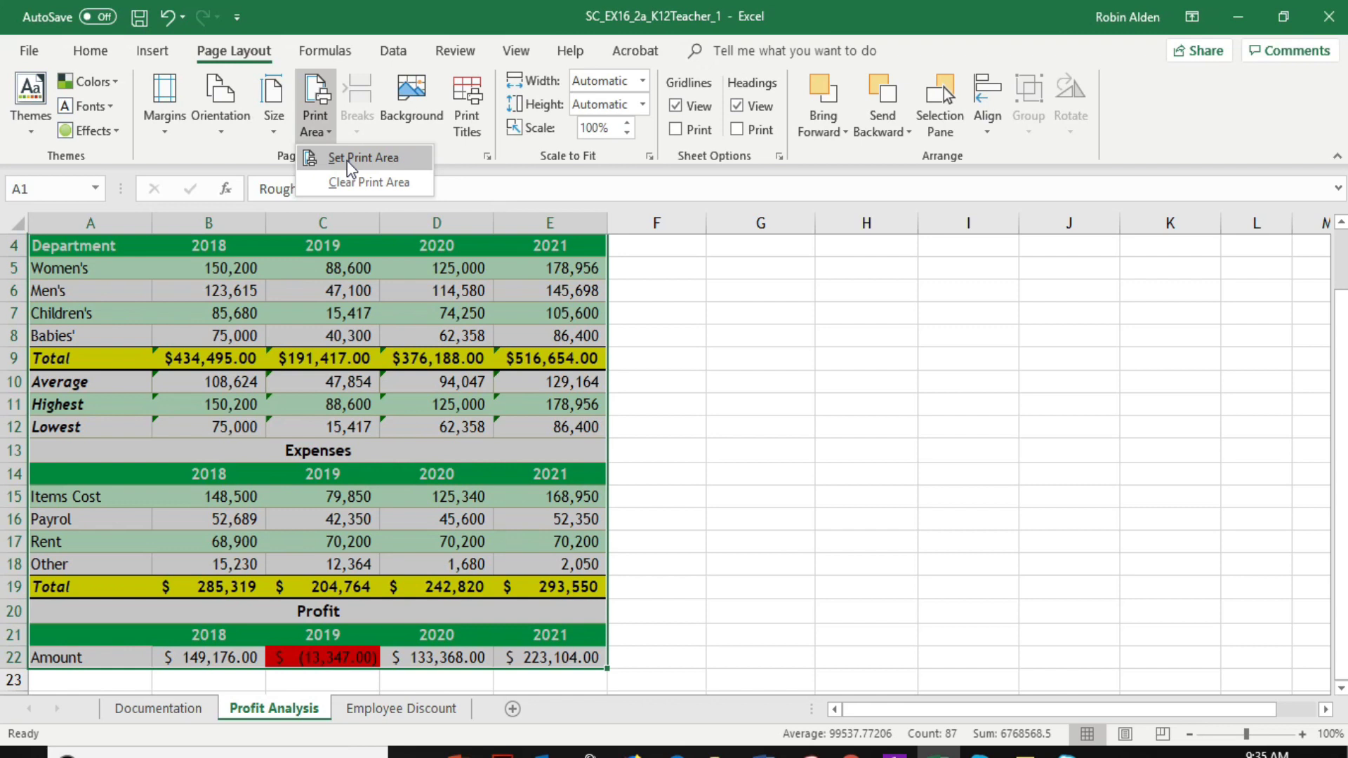
pyautogui.click(346, 160)
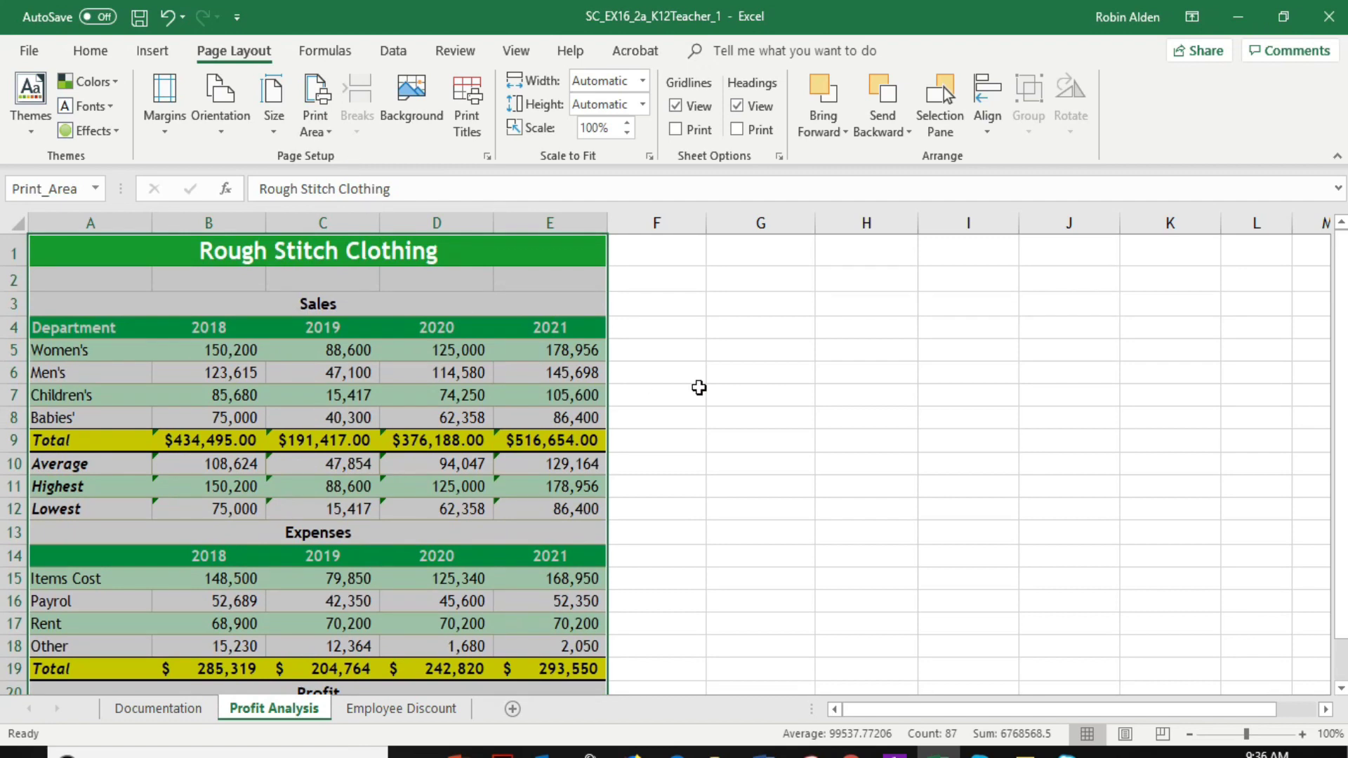
pyautogui.scroll(-2, 705, 380)
pyautogui.scroll(2, 705, 379)
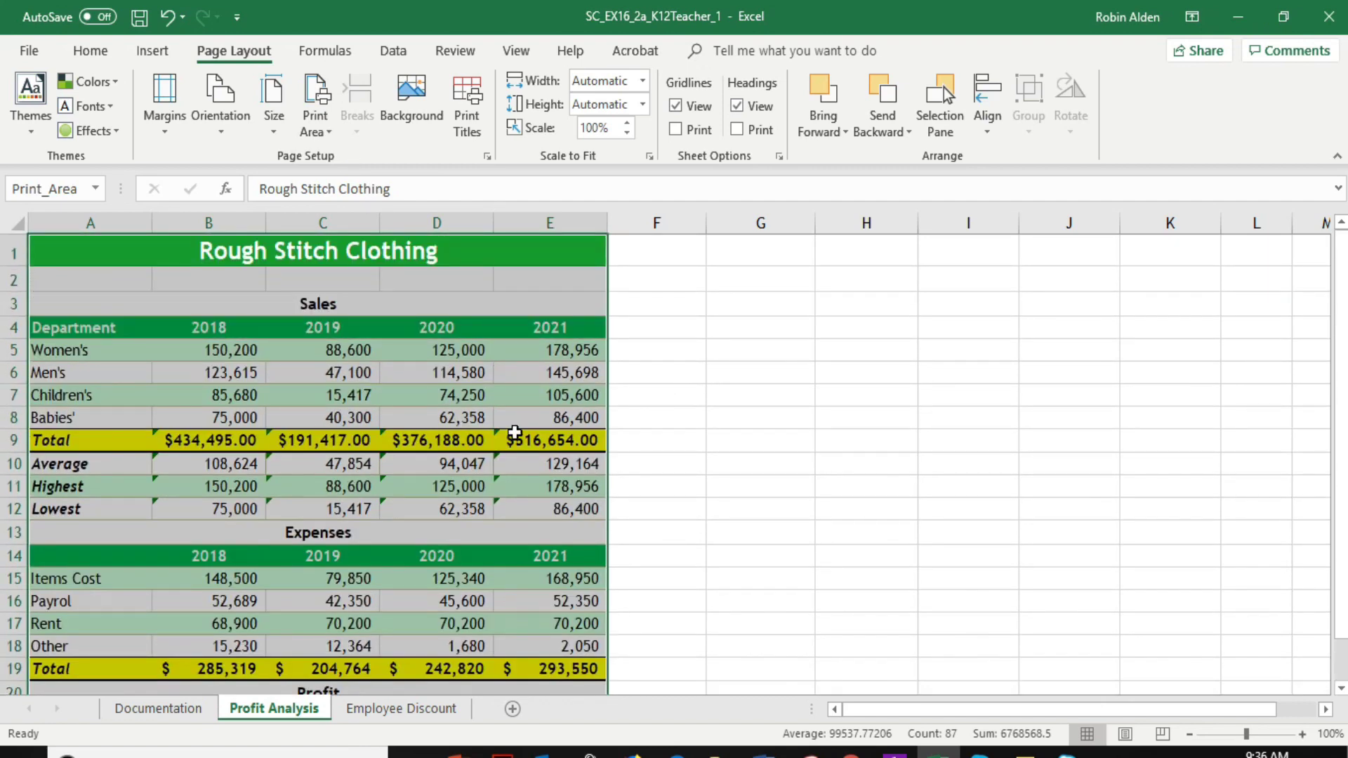
# On the Employee Discount sheet, enter the second employee's ID in D4, combining initials, department letters and dept code like the ID above
pyautogui.click(412, 711)
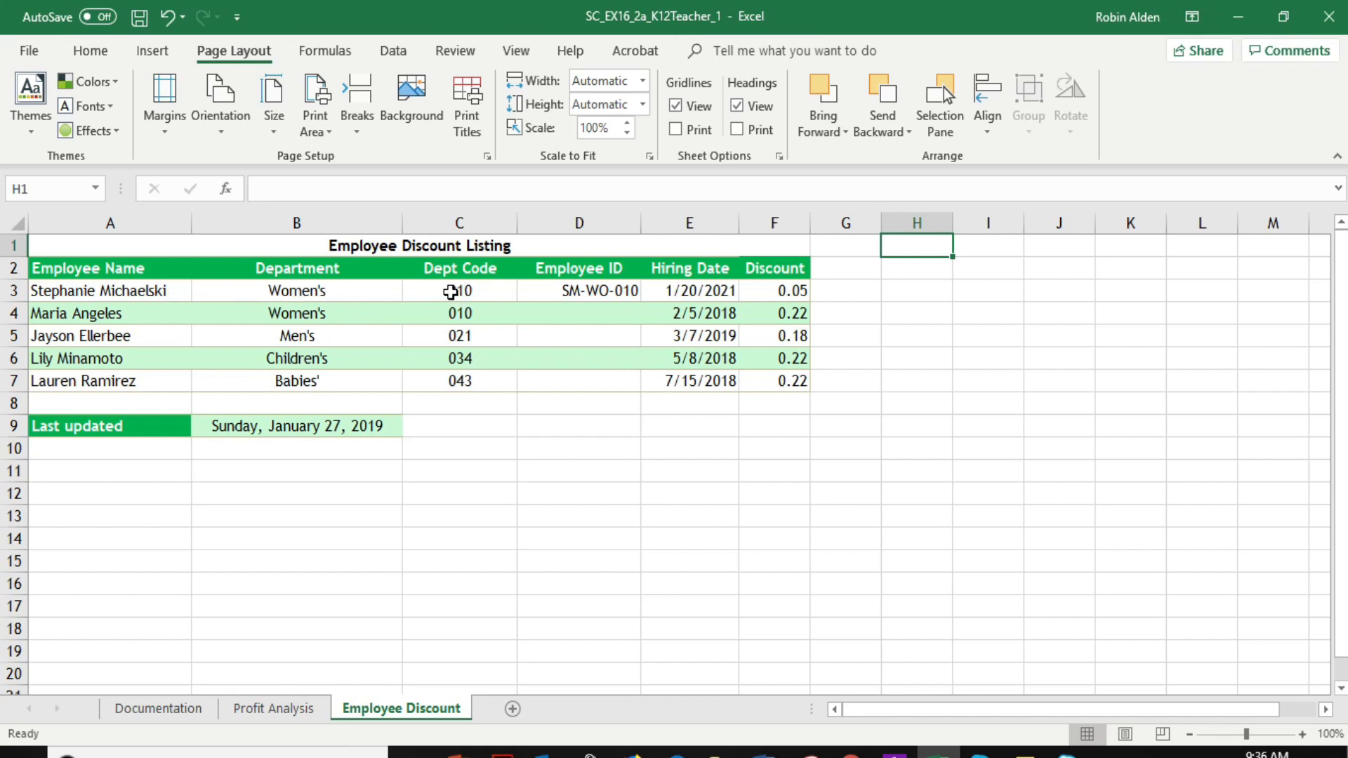
pyautogui.click(573, 312)
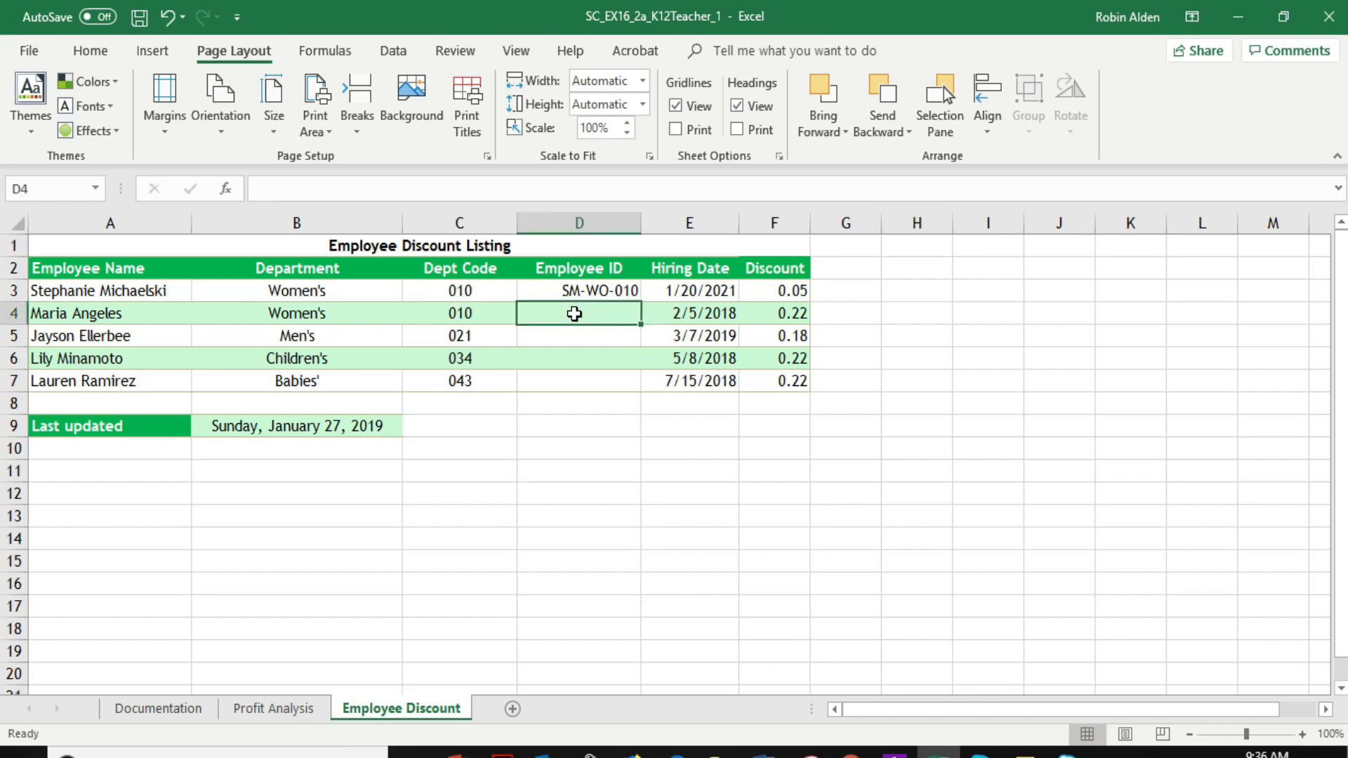
pyautogui.write('MA-')
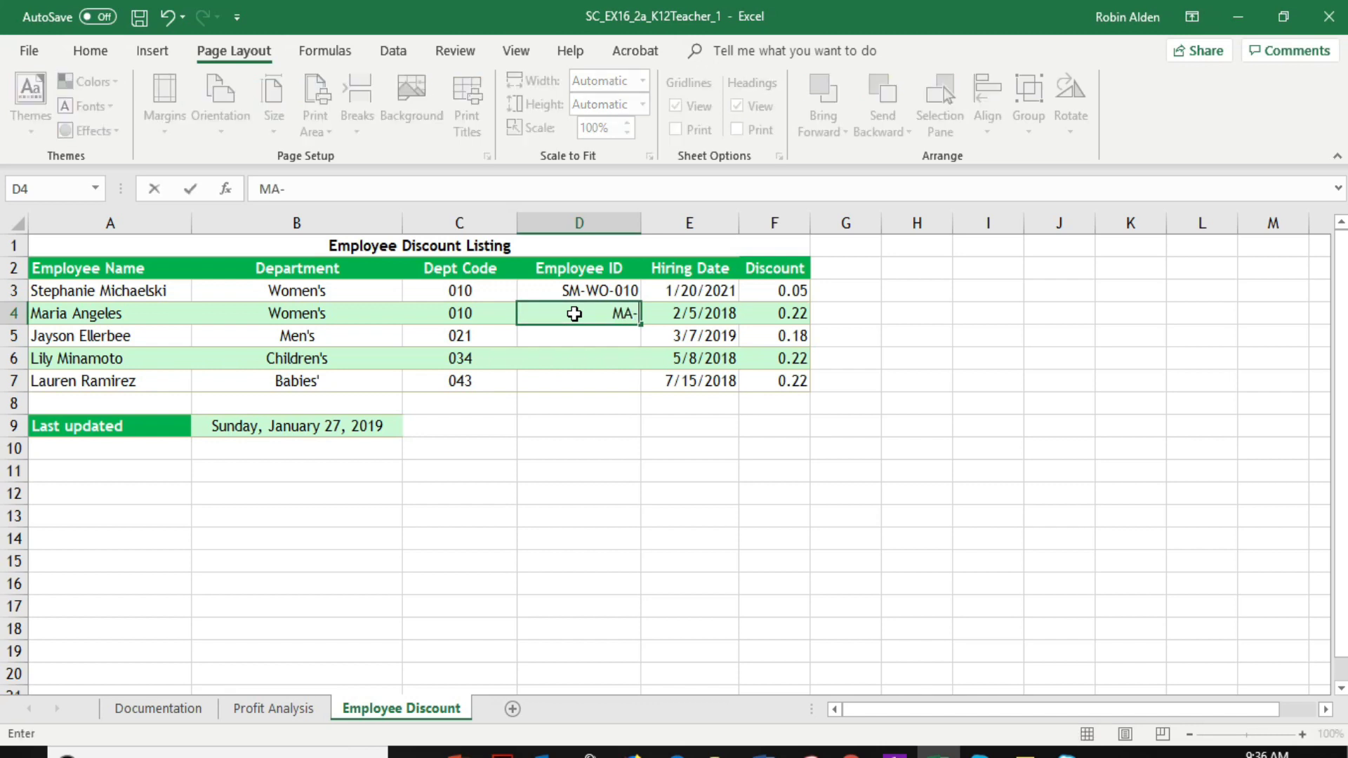
pyautogui.write('WO-010')
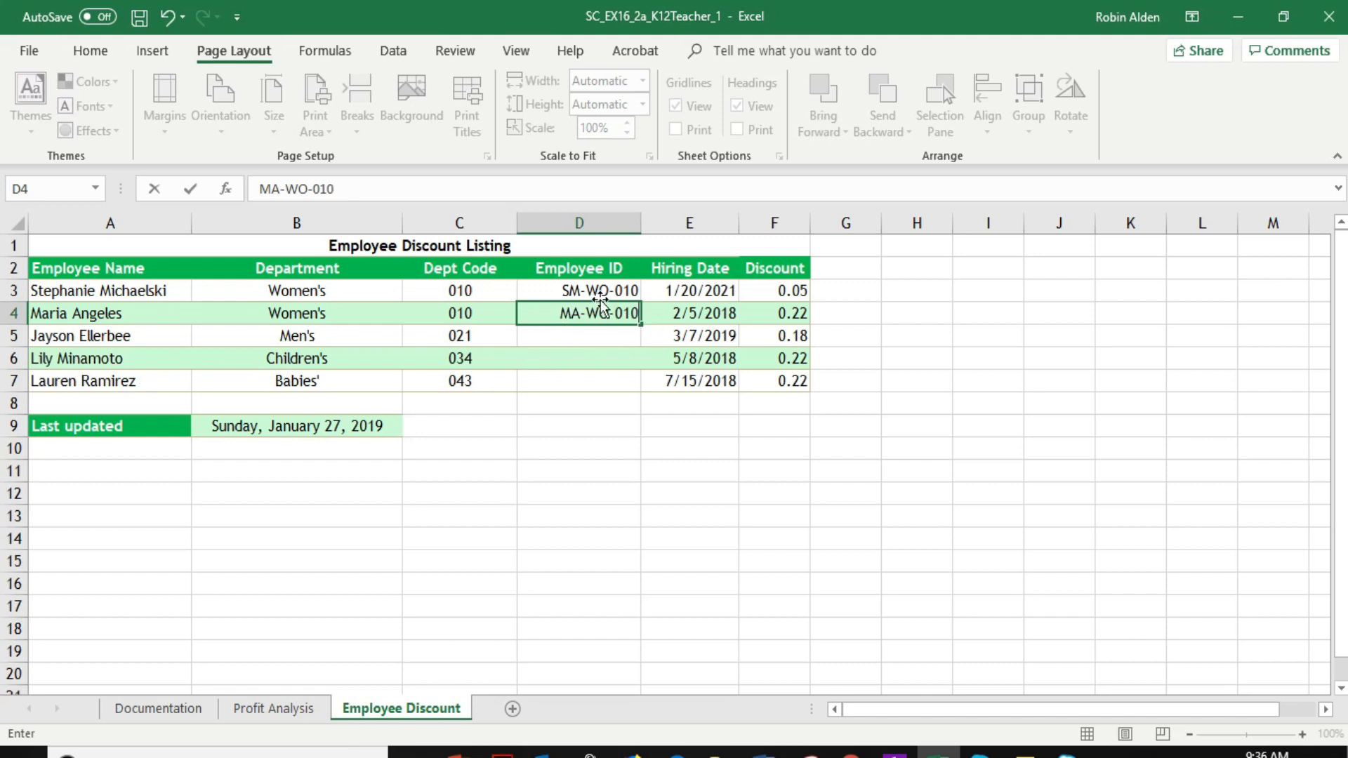
# Use Flash Fill on D3:D7 to complete the remaining Employee IDs
pyautogui.moveTo(617, 289); pyautogui.dragTo(604, 377)
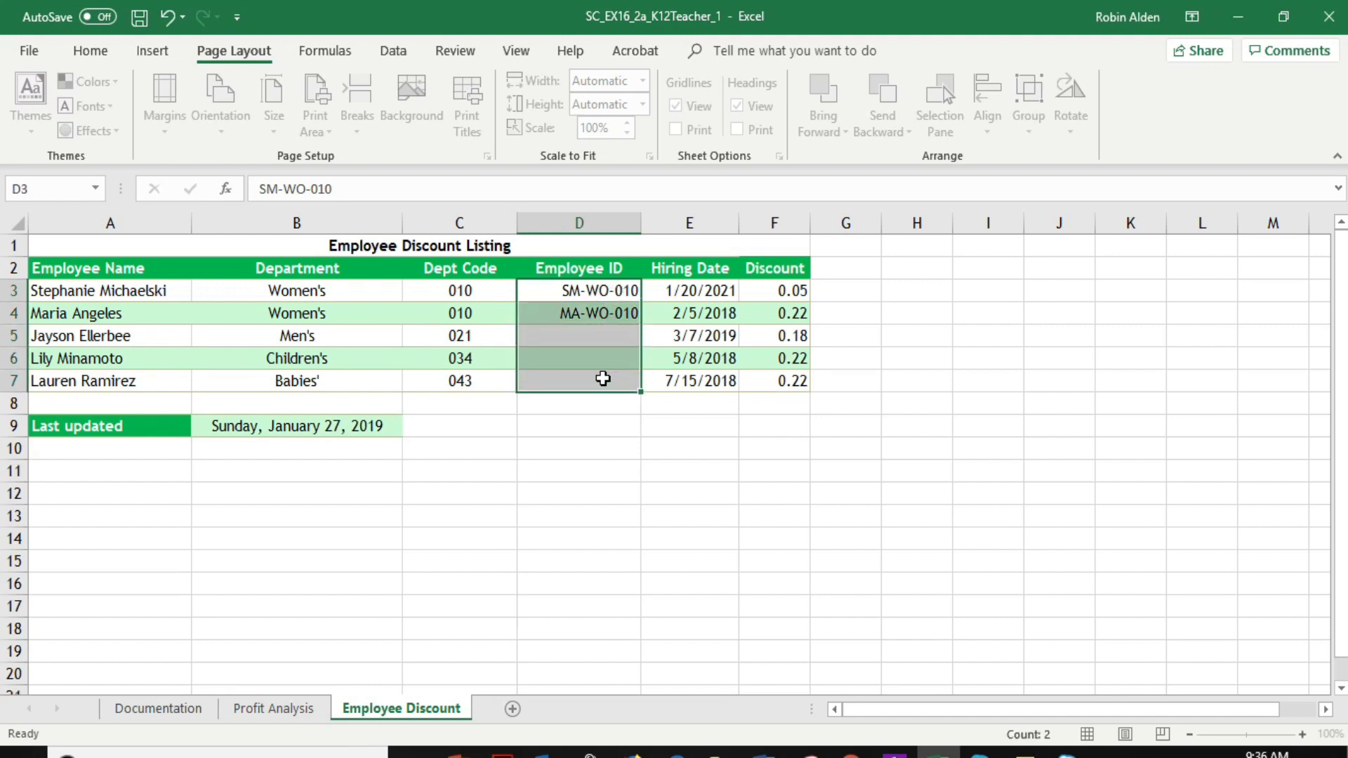
pyautogui.click(391, 54)
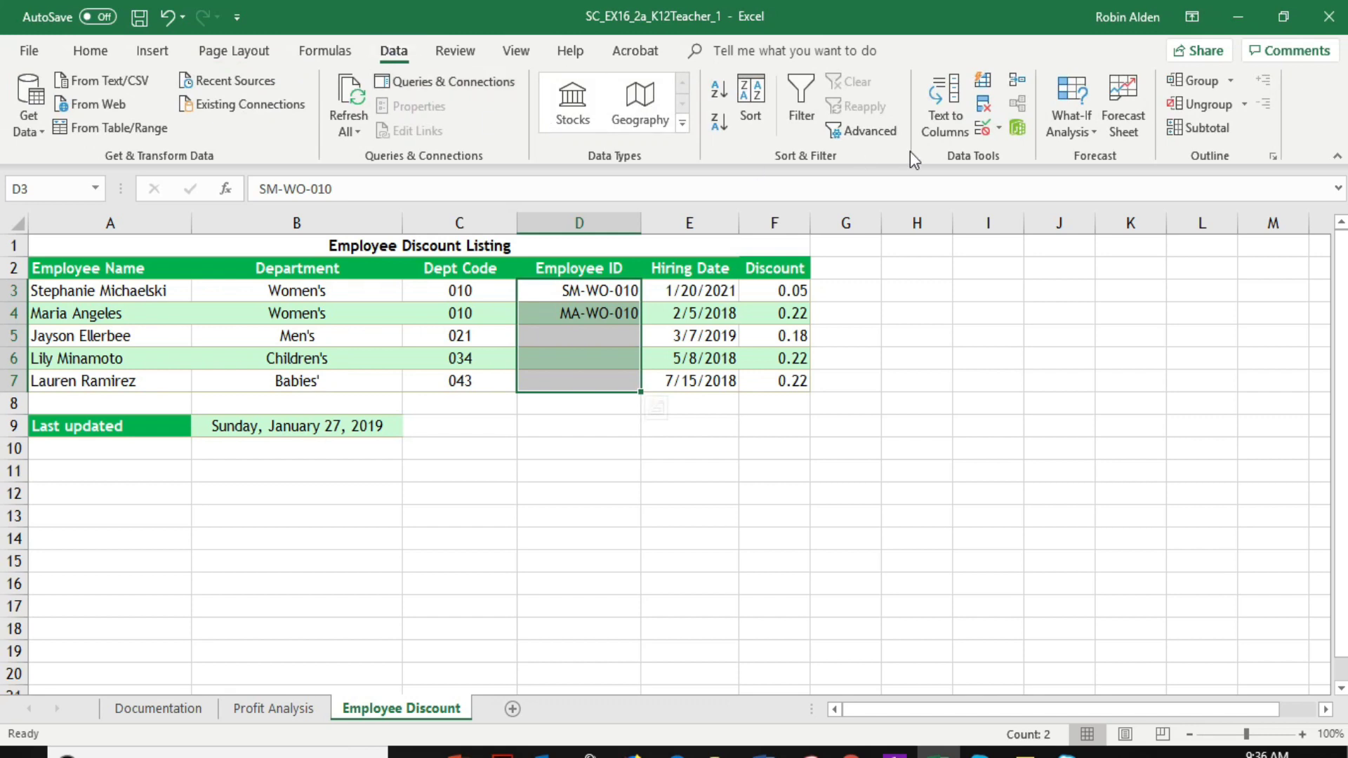
pyautogui.click(986, 85)
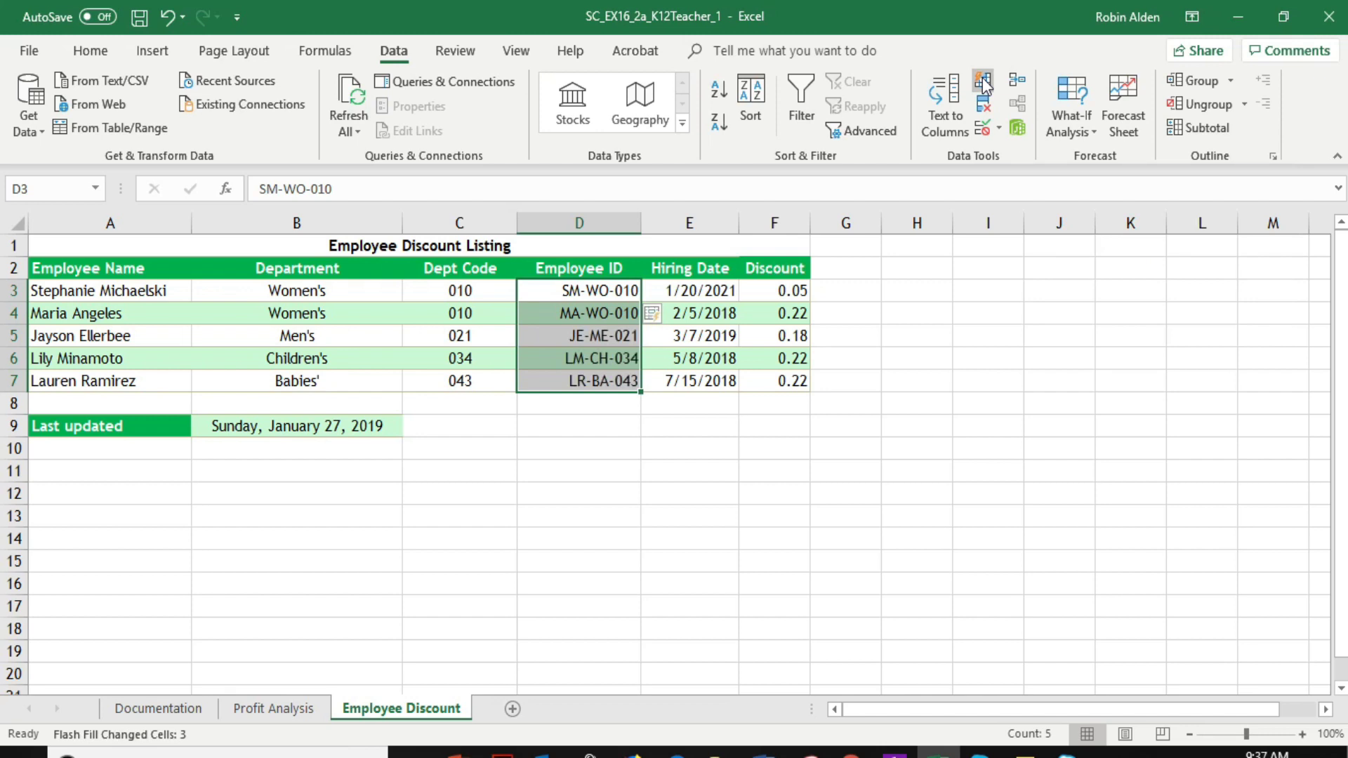
# Format the Discount values in column F as percentages
pyautogui.click(782, 220)
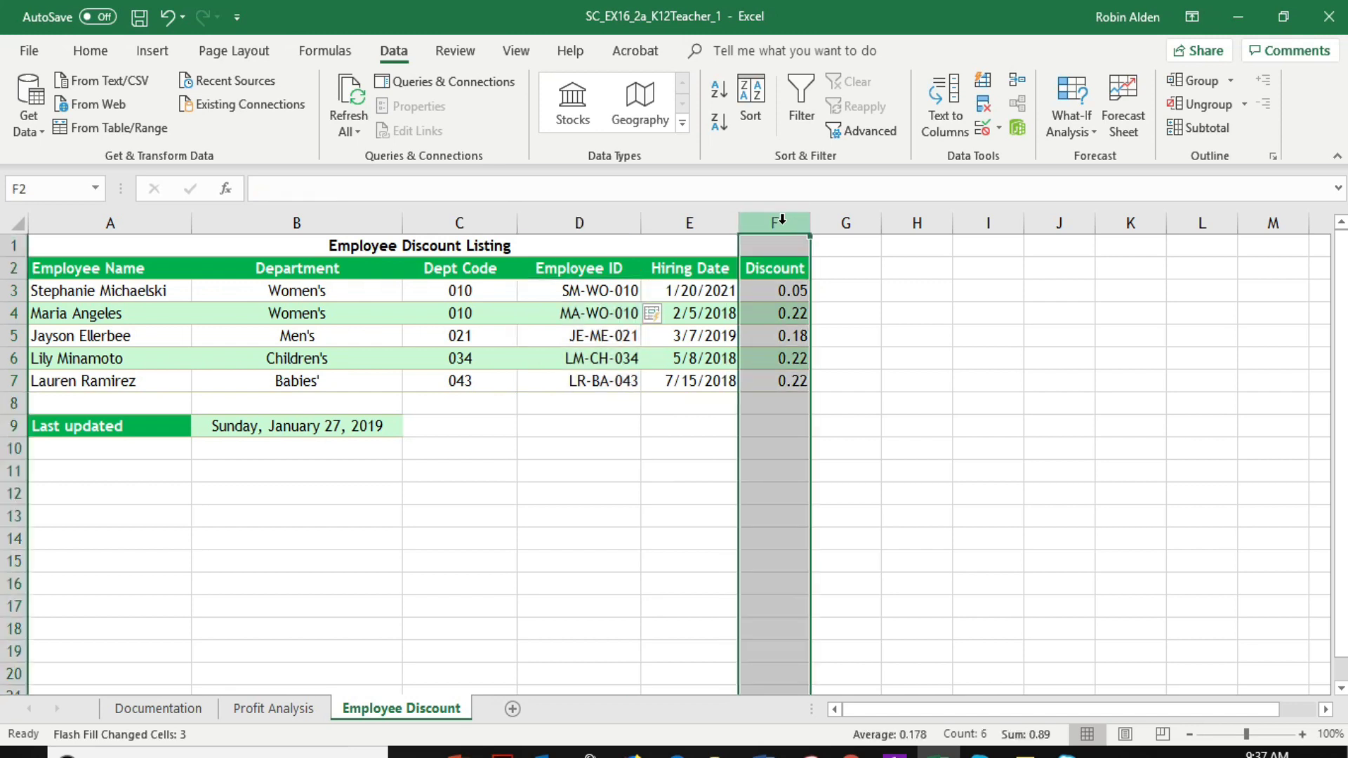
pyautogui.click(92, 52)
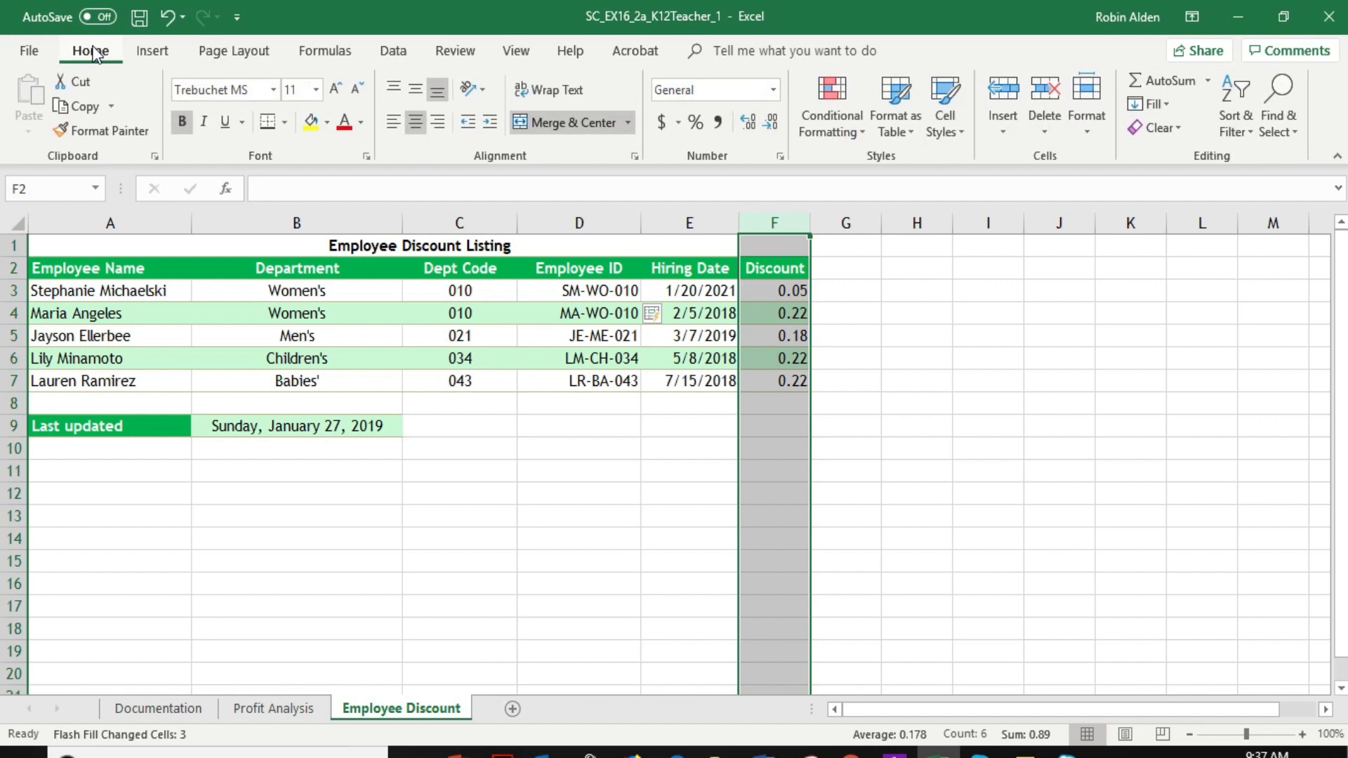
pyautogui.click(695, 122)
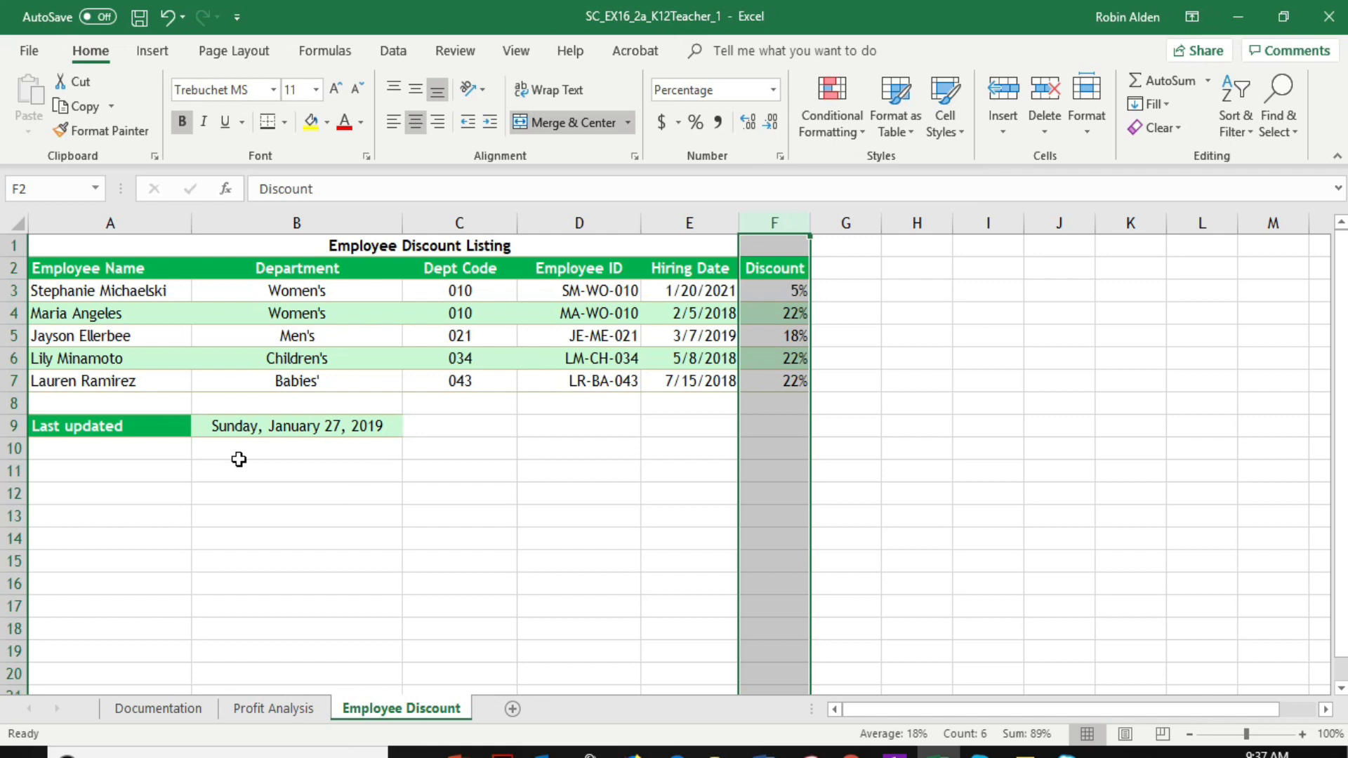
# Apply the Short Date format to the Last updated date in B9
pyautogui.click(292, 428)
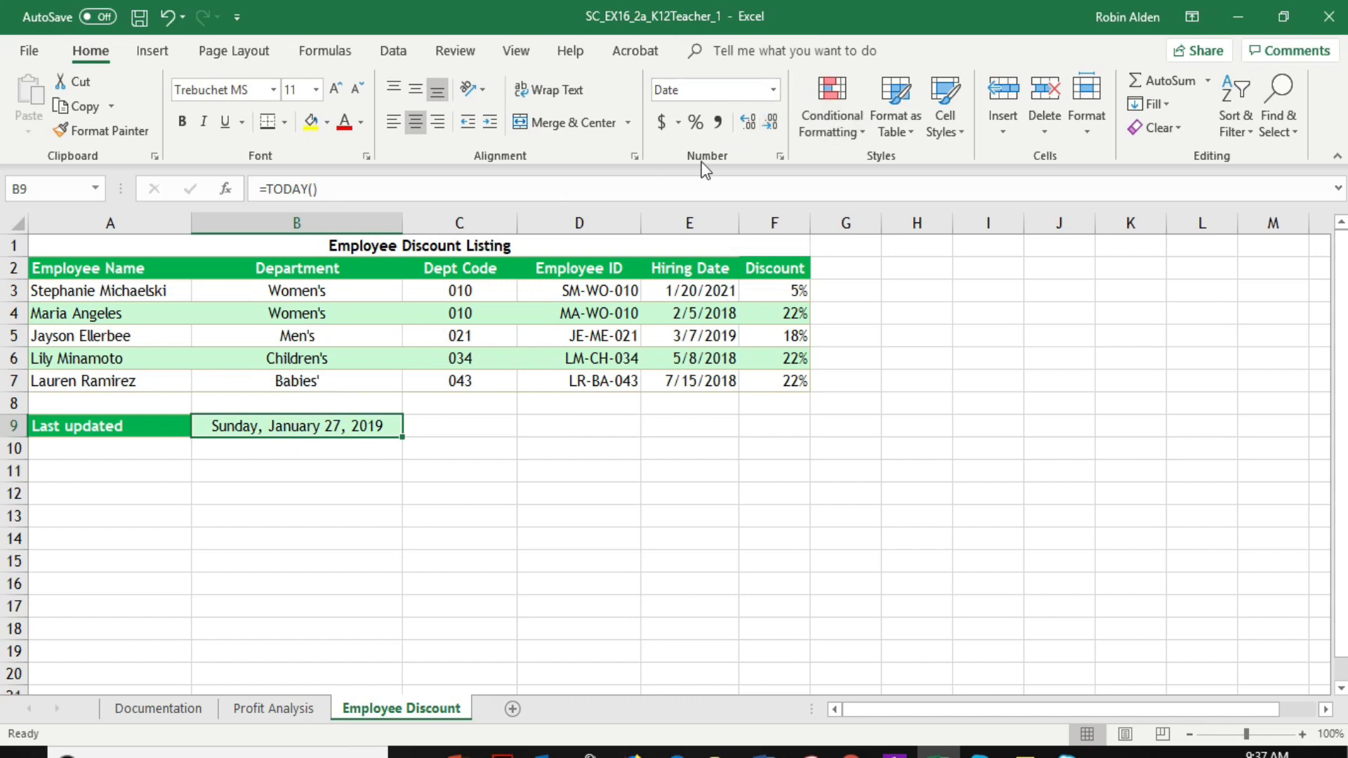
pyautogui.click(774, 90)
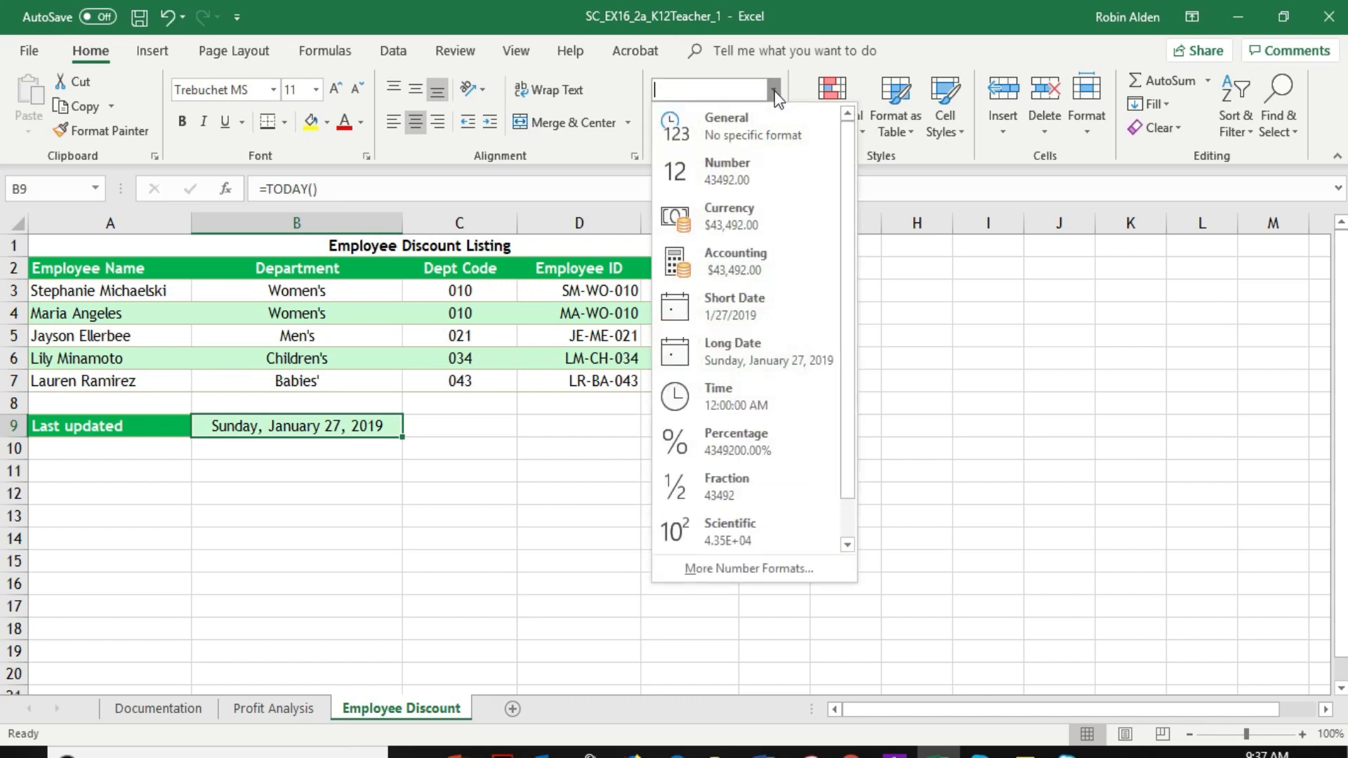
pyautogui.click(746, 307)
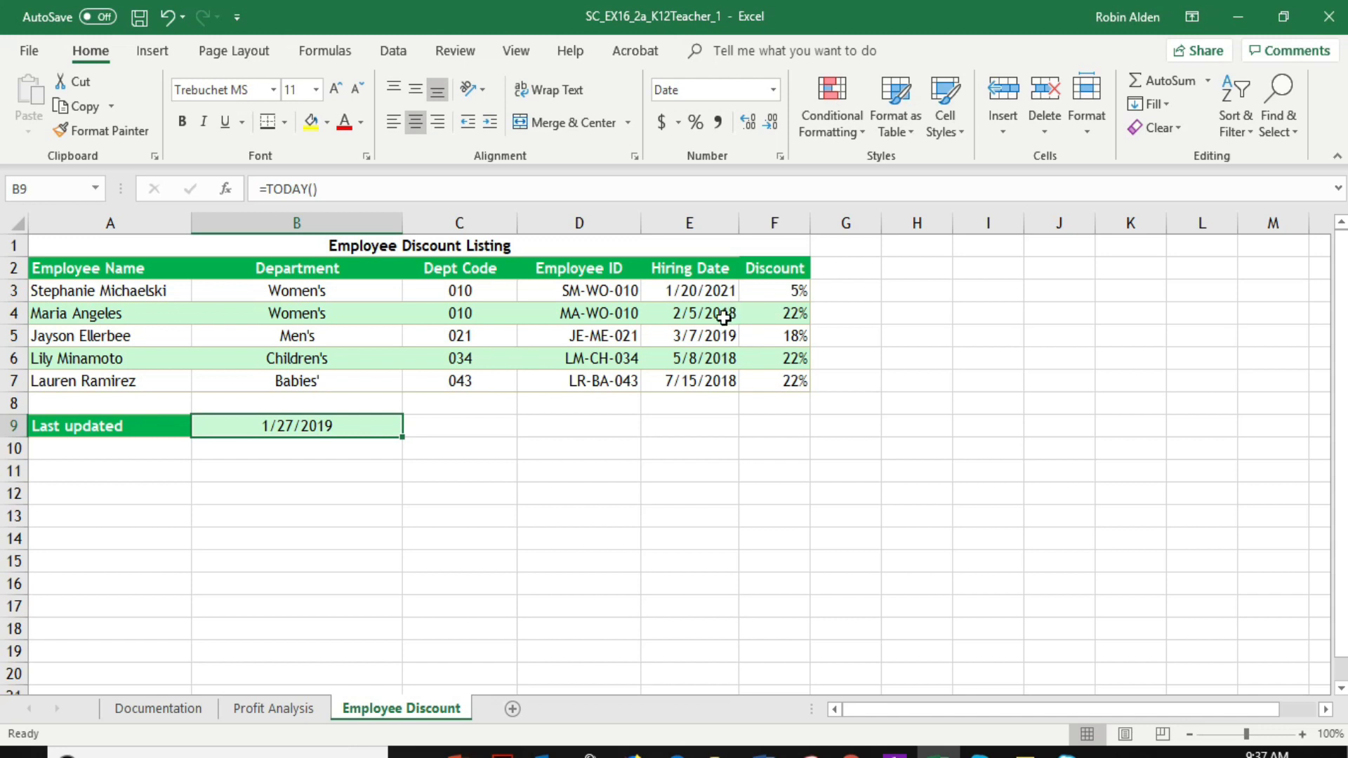
# On the Documentation sheet, replace the author entry in B6 with the author's full name
pyautogui.click(177, 709)
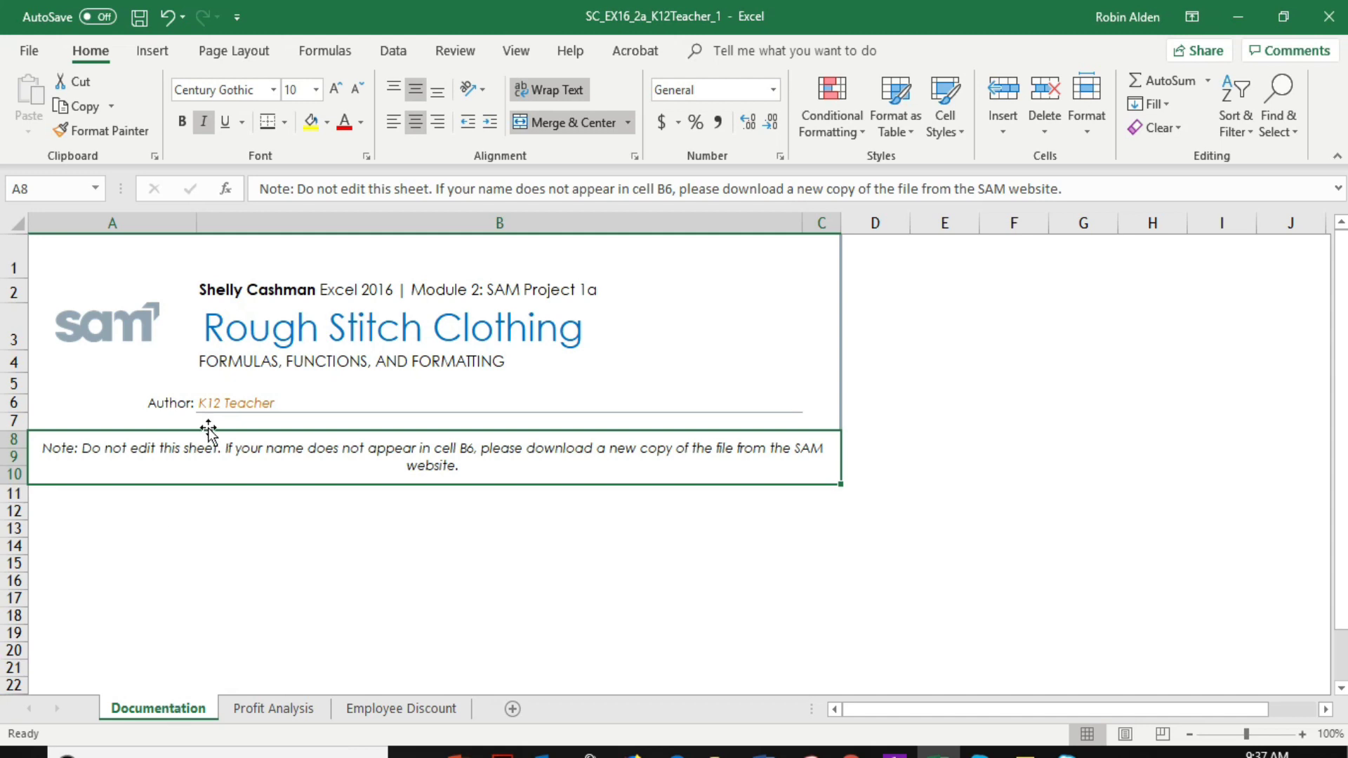
pyautogui.click(269, 404)
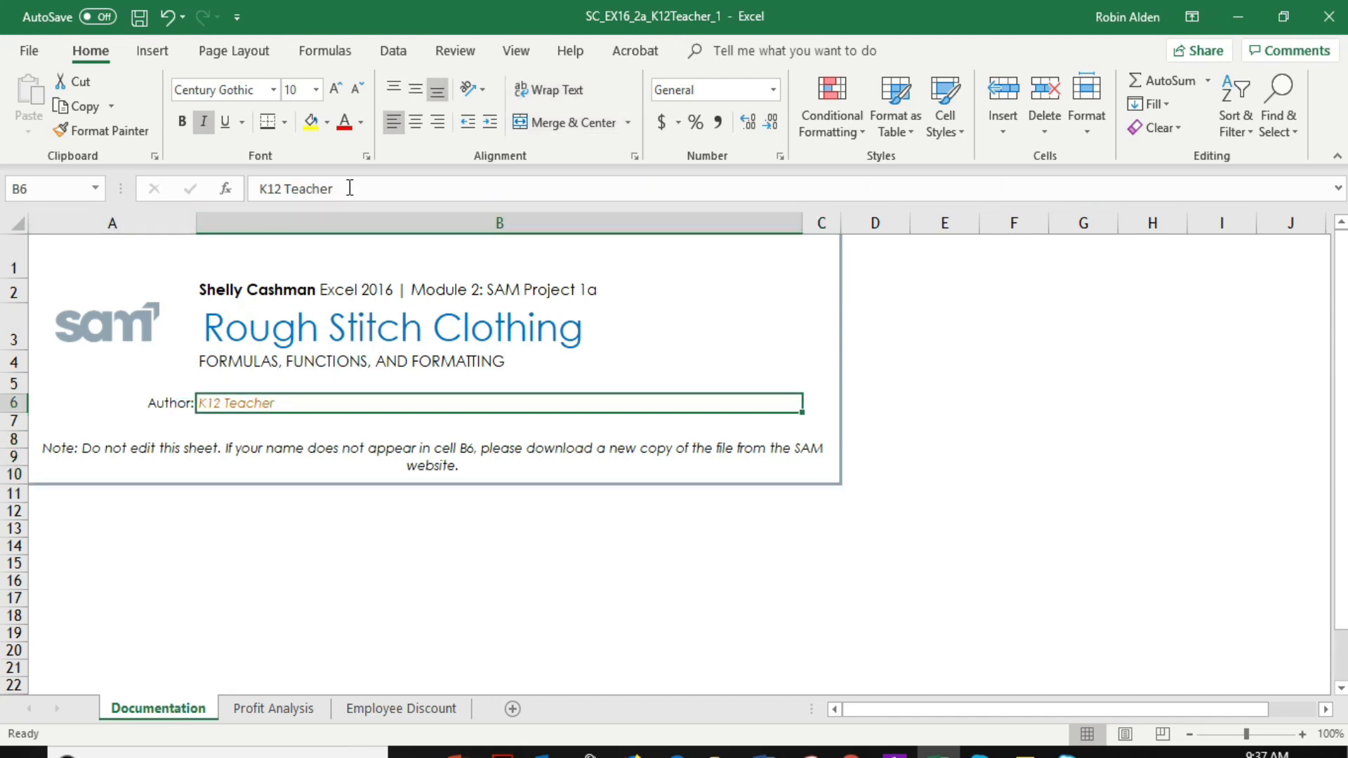
pyautogui.moveTo(347, 188); pyautogui.dragTo(258, 188)
pyautogui.press('BackSpace')
pyautogui.write('Robin Alden')
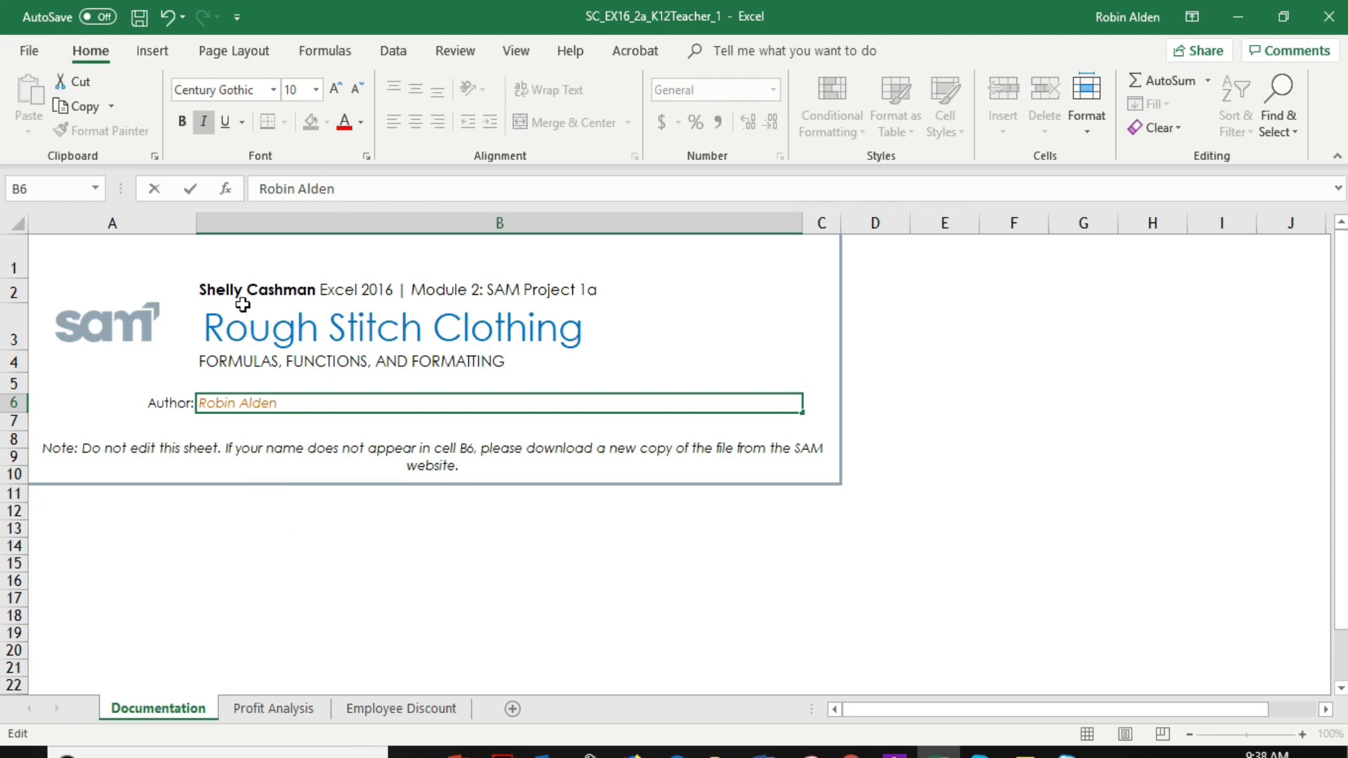
# Review the finished Profit Analysis and Employee Discount sheets, then return to the Documentation sheet
pyautogui.click(282, 710)
pyautogui.scroll(-3, 279, 446)
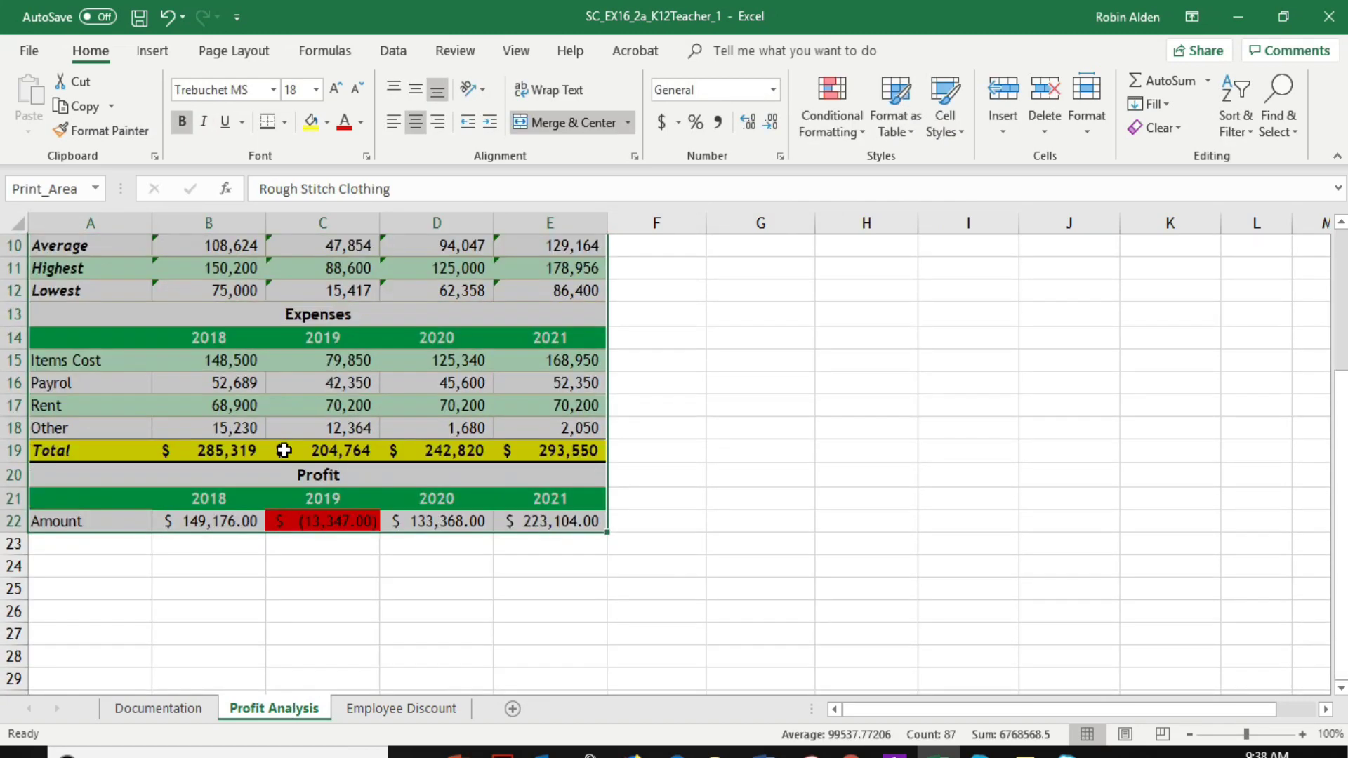
pyautogui.scroll(3, 282, 446)
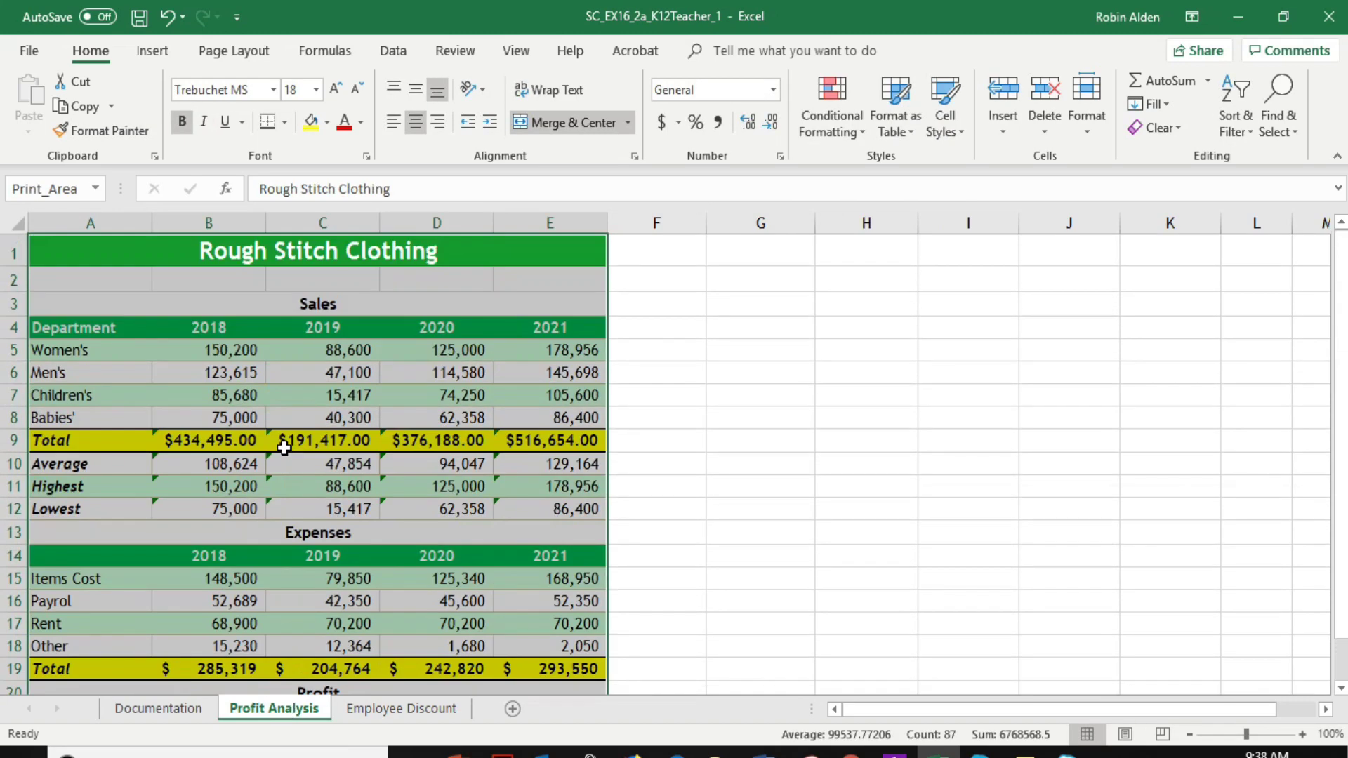
pyautogui.click(413, 710)
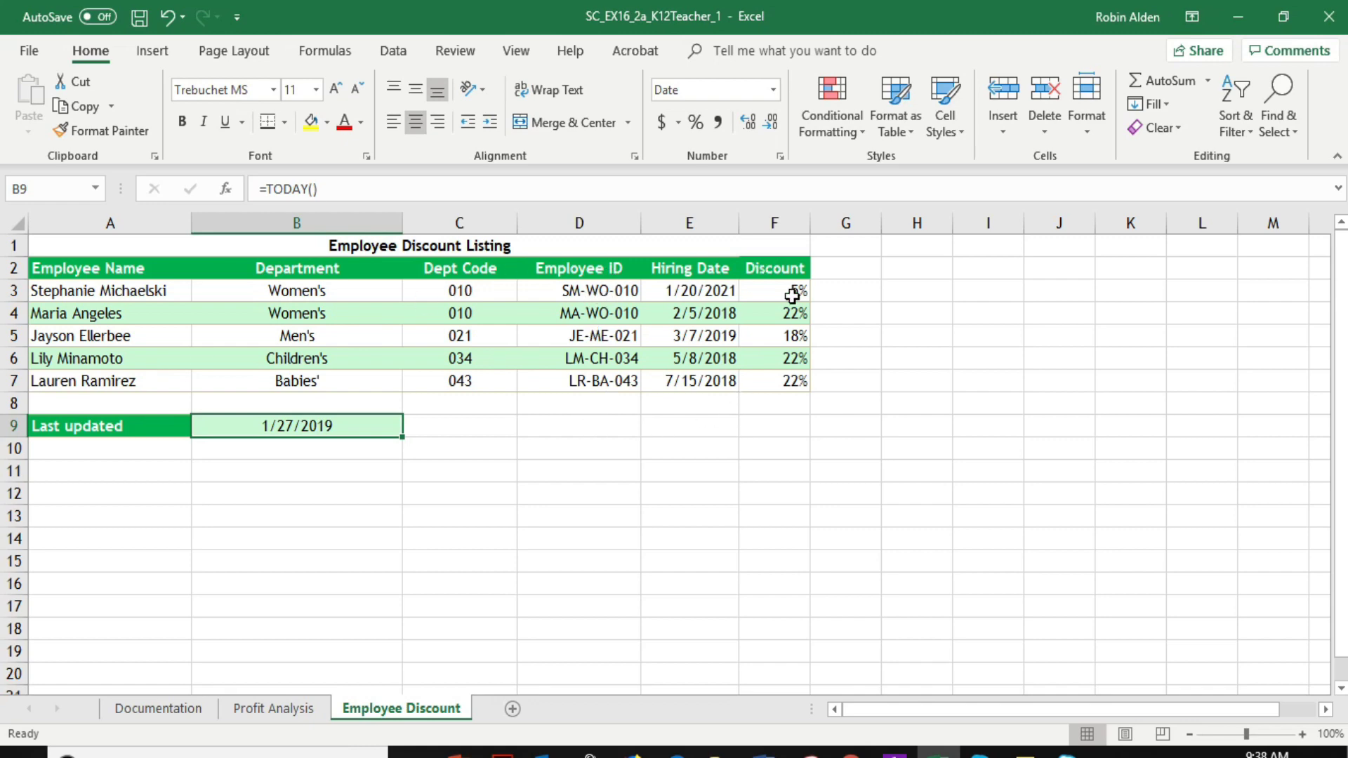
pyautogui.click(187, 711)
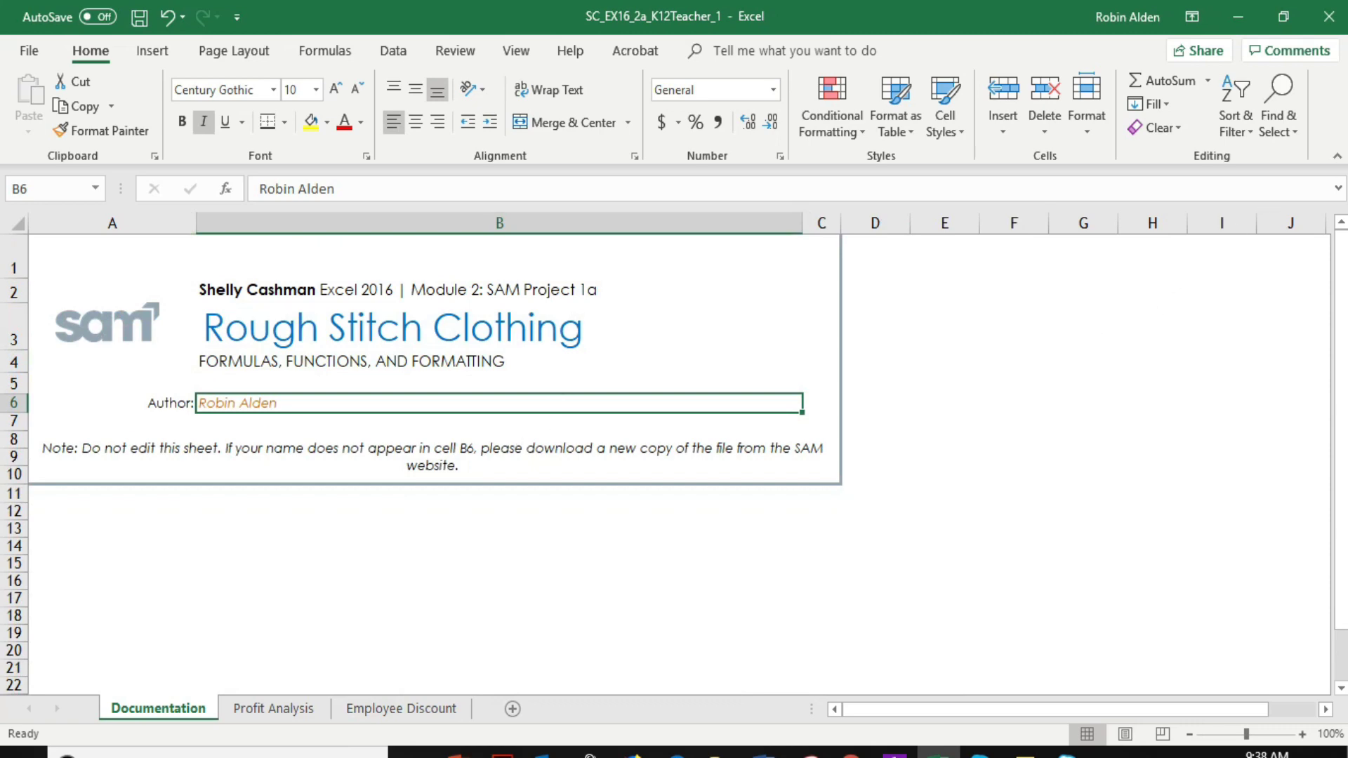